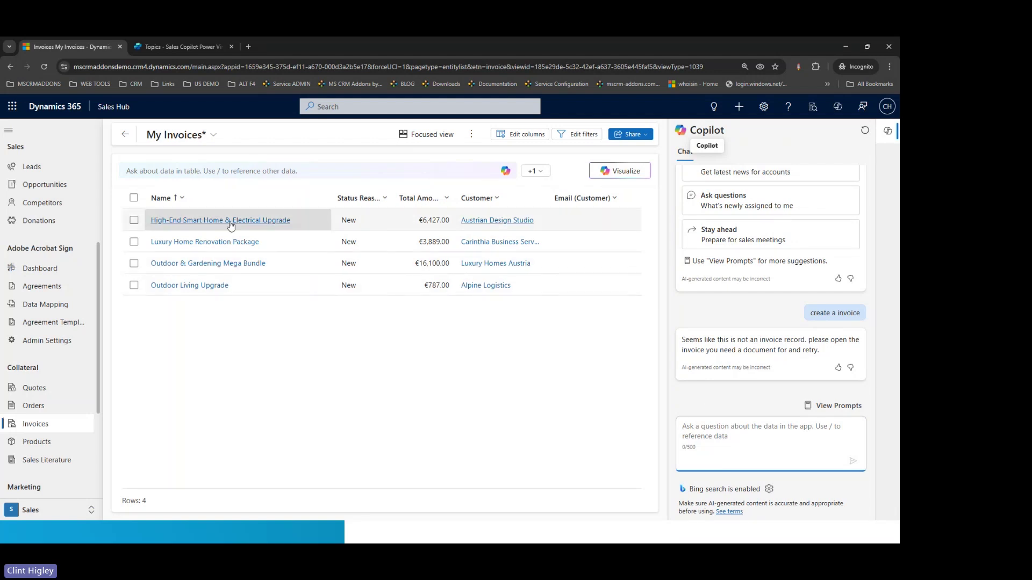
Open the High-End Smart Home & Electrical Upgrade invoice and send Copilot the suggested prompt "Create Invoice document"
{"action": "left_click", "coordinate": [194, 222]}
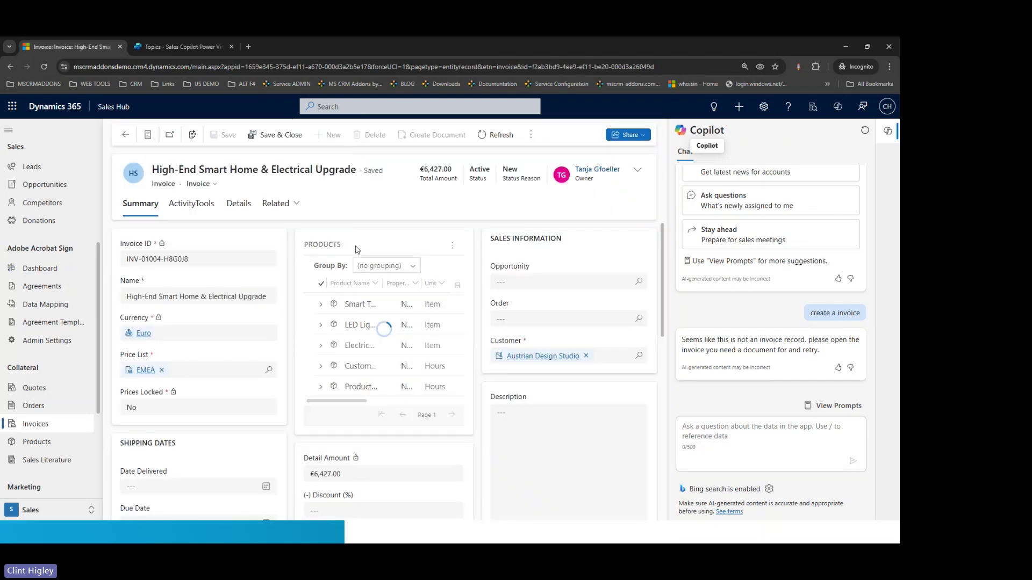
{"action": "left_click", "coordinate": [723, 426]}
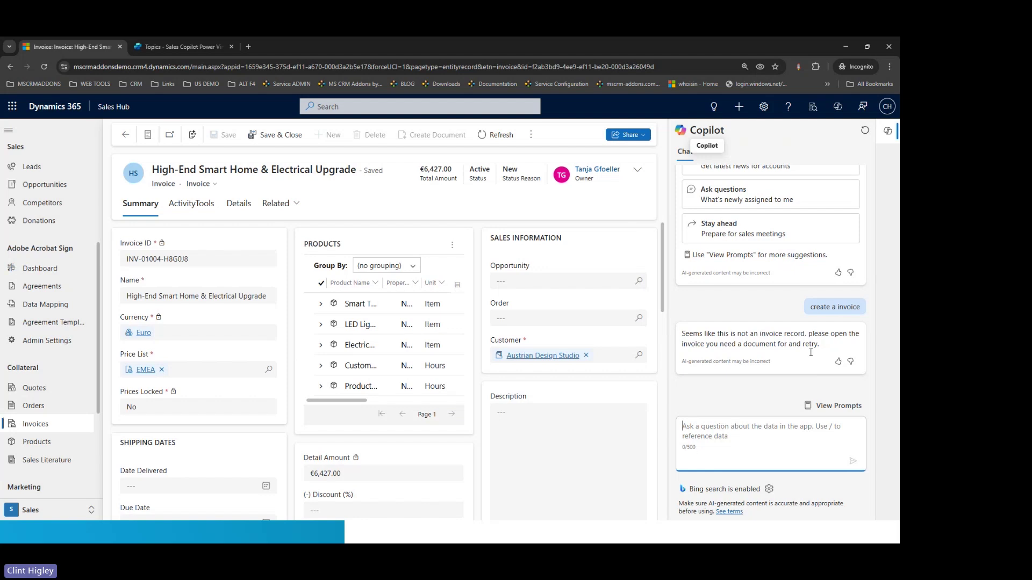
{"action": "left_click", "coordinate": [819, 406]}
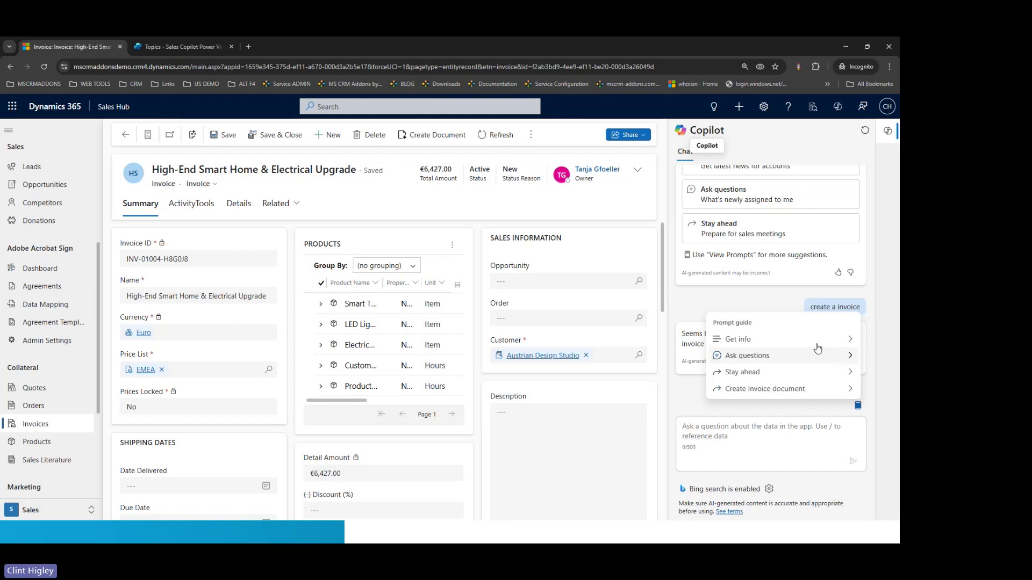
{"action": "left_click", "coordinate": [760, 359]}
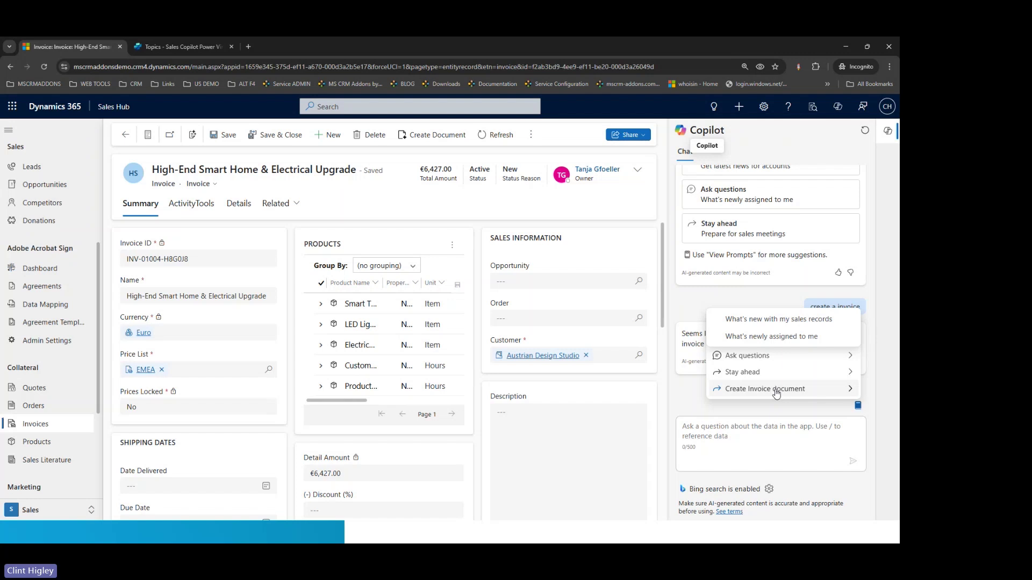
{"action": "left_click", "coordinate": [775, 393]}
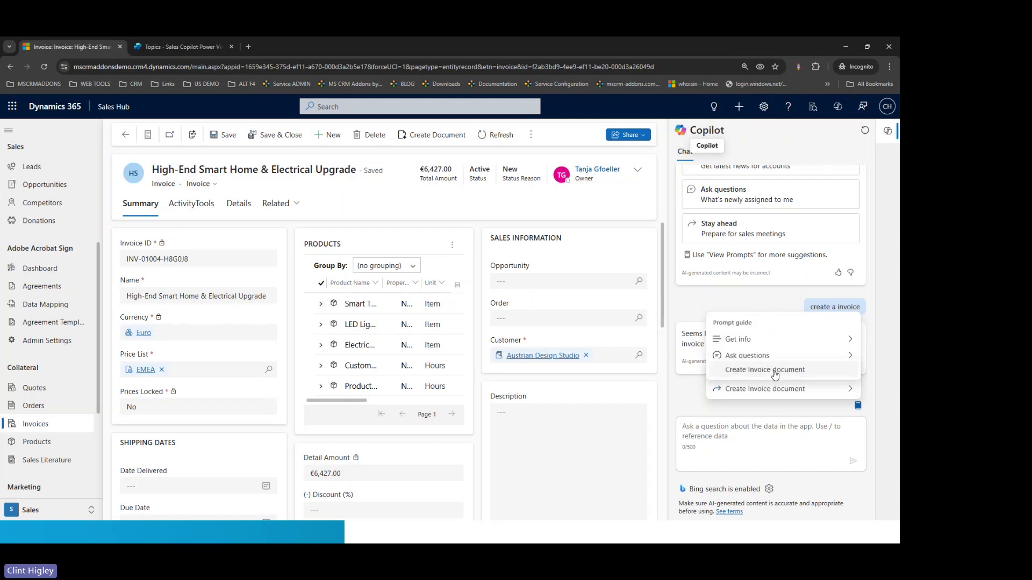
{"action": "left_click", "coordinate": [774, 370]}
{"action": "left_click", "coordinate": [773, 437]}
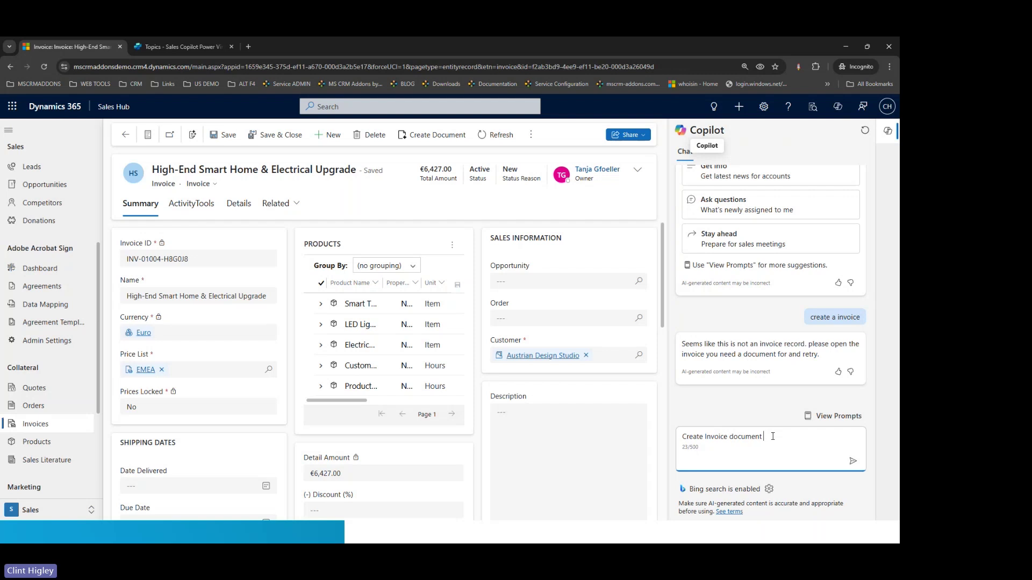
{"action": "key", "text": "Return"}
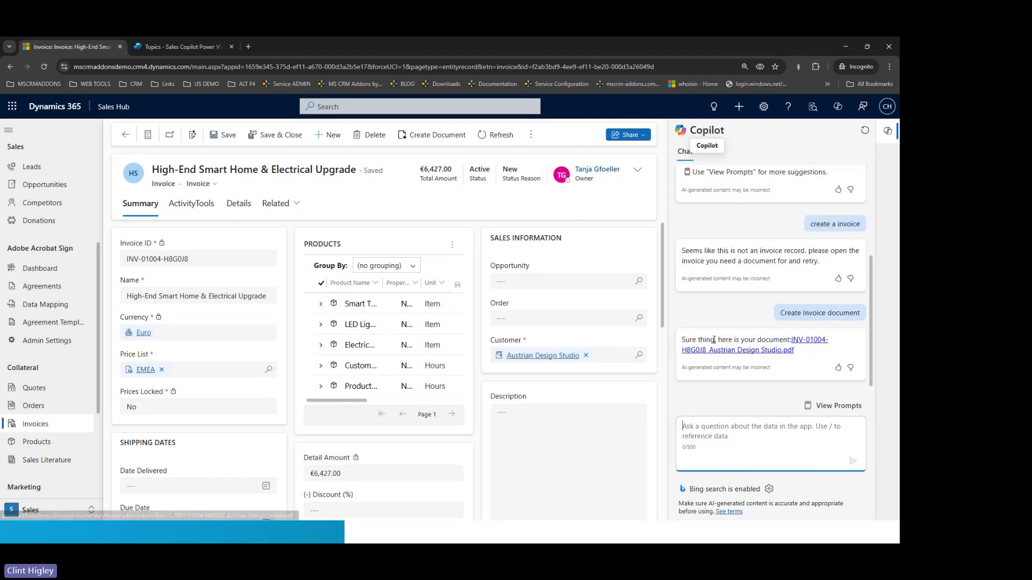
View the invoice PDF linked in Copilot's reply and close it again
{"action": "left_click", "coordinate": [806, 344]}
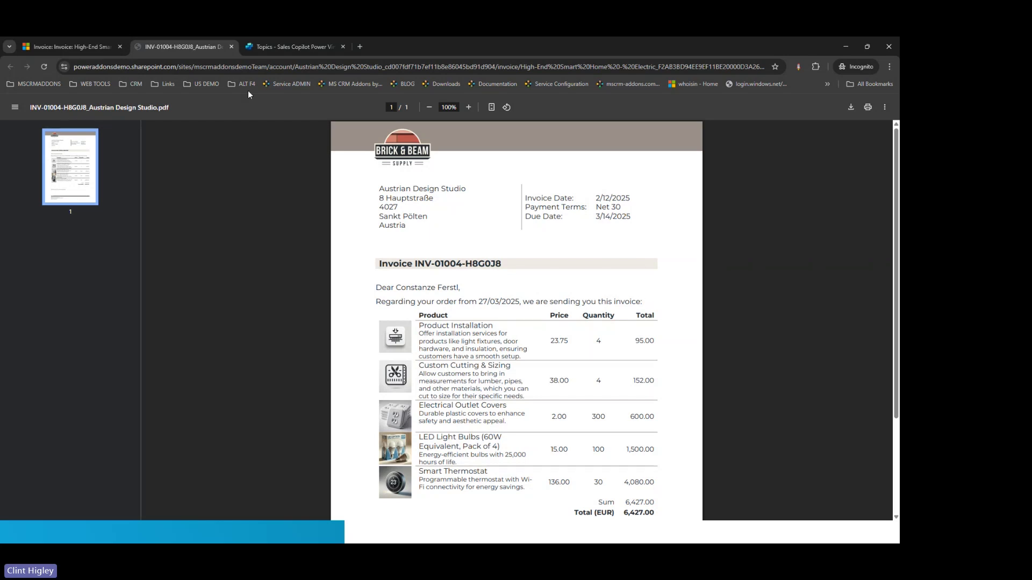
{"action": "left_click", "coordinate": [231, 46]}
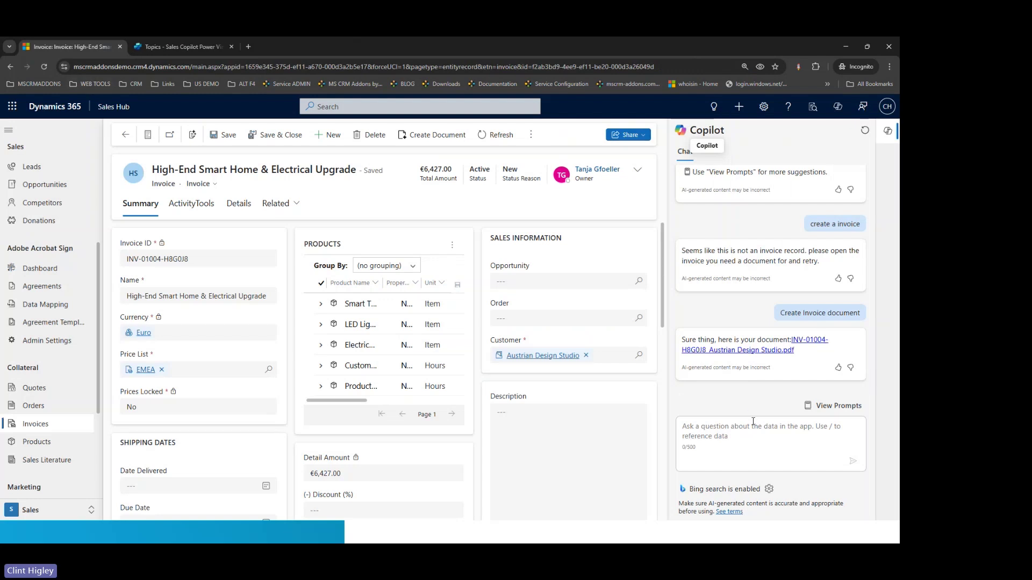
Switch to Copilot Studio and open the Sales Copilot Power Virtual Agents Bot from the list of agents
{"action": "left_click", "coordinate": [188, 47]}
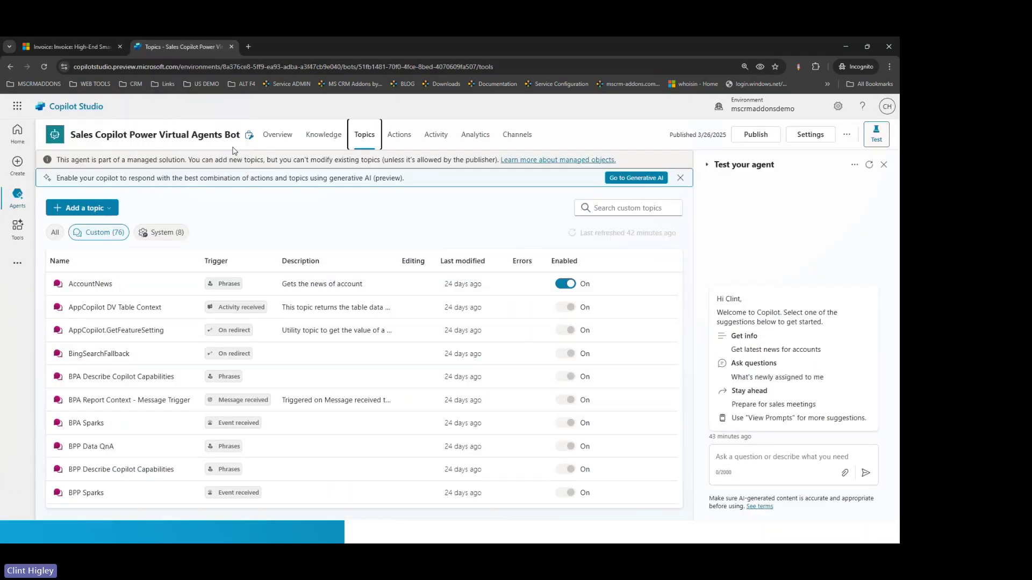
{"action": "left_click", "coordinate": [17, 131]}
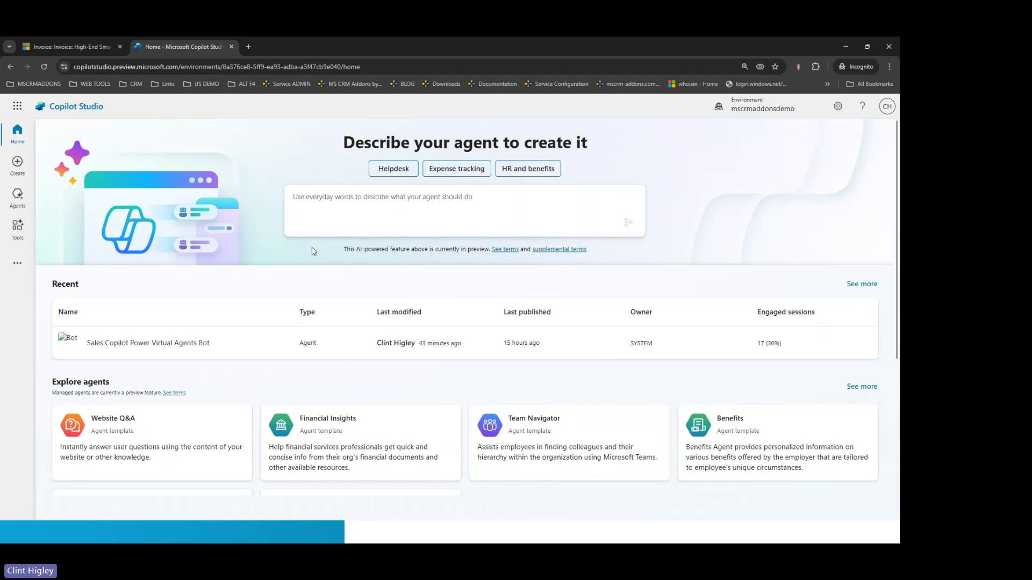
{"action": "left_click", "coordinate": [24, 204]}
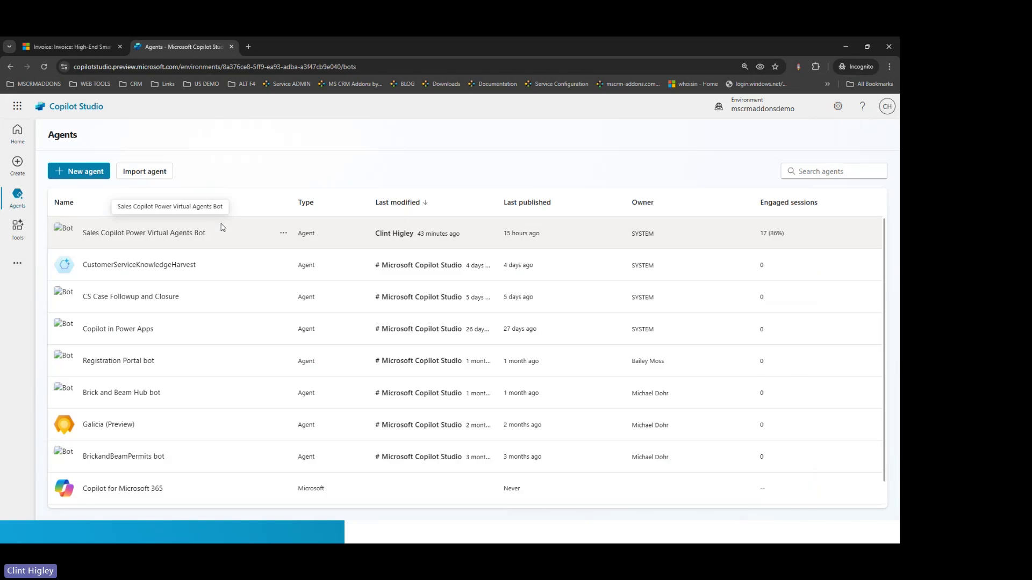
{"action": "scroll", "coordinate": [235, 344], "scroll_direction": "down", "scroll_amount": 1}
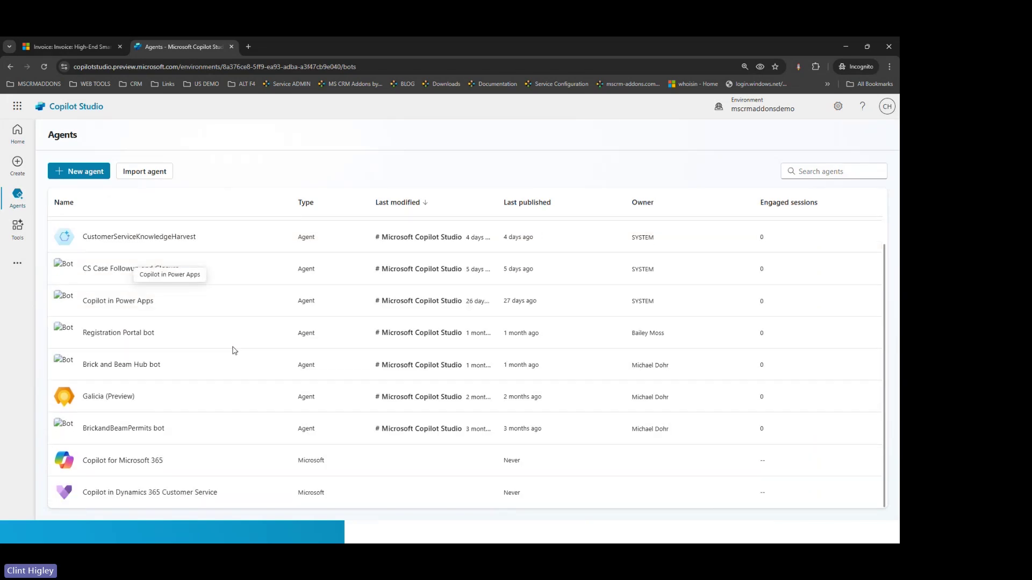
{"action": "scroll", "coordinate": [233, 350], "scroll_direction": "up", "scroll_amount": 1}
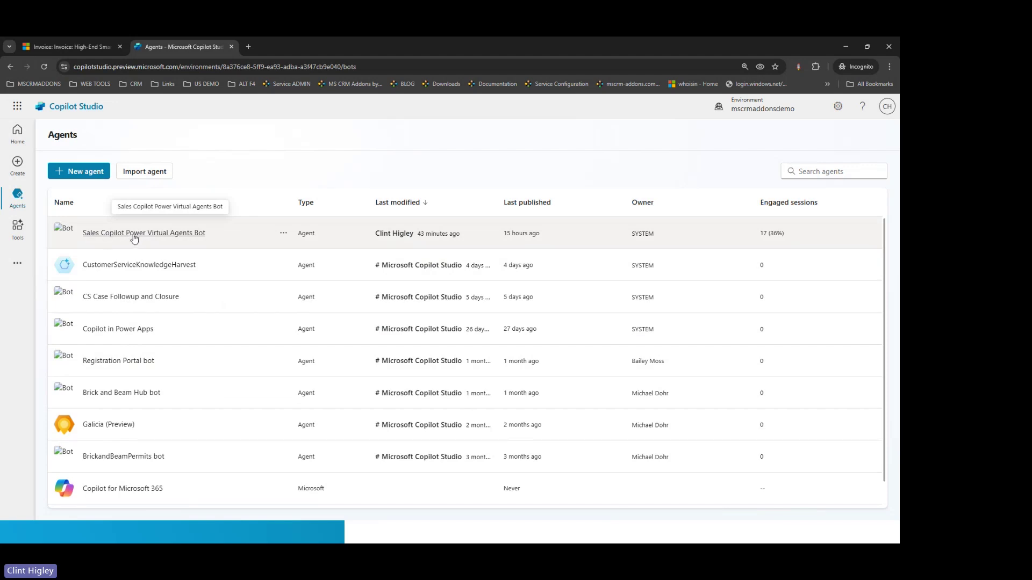
{"action": "left_click", "coordinate": [189, 235]}
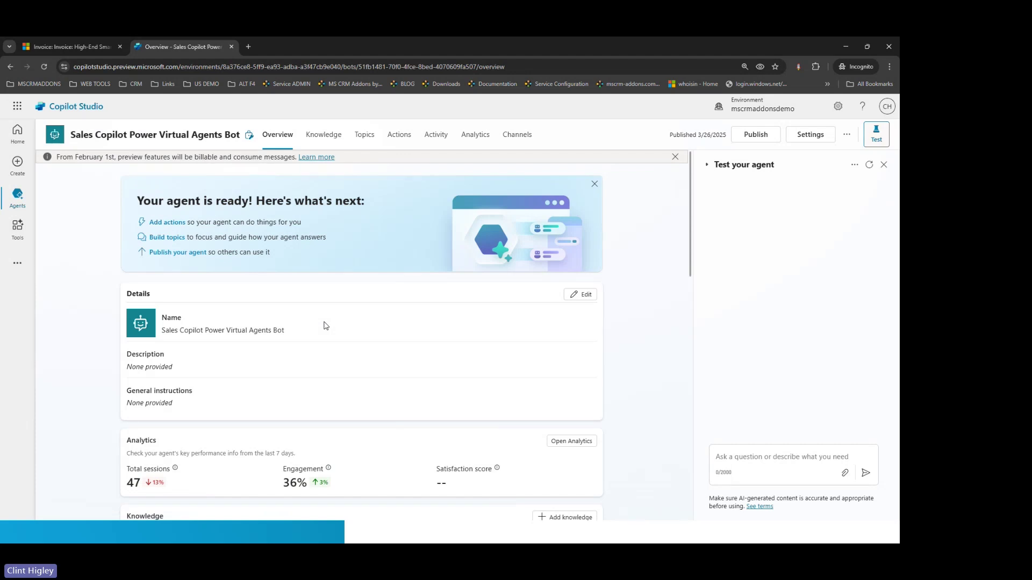
Look over the agent's topics and actions, and add a new topic from blank
{"action": "left_click", "coordinate": [365, 140]}
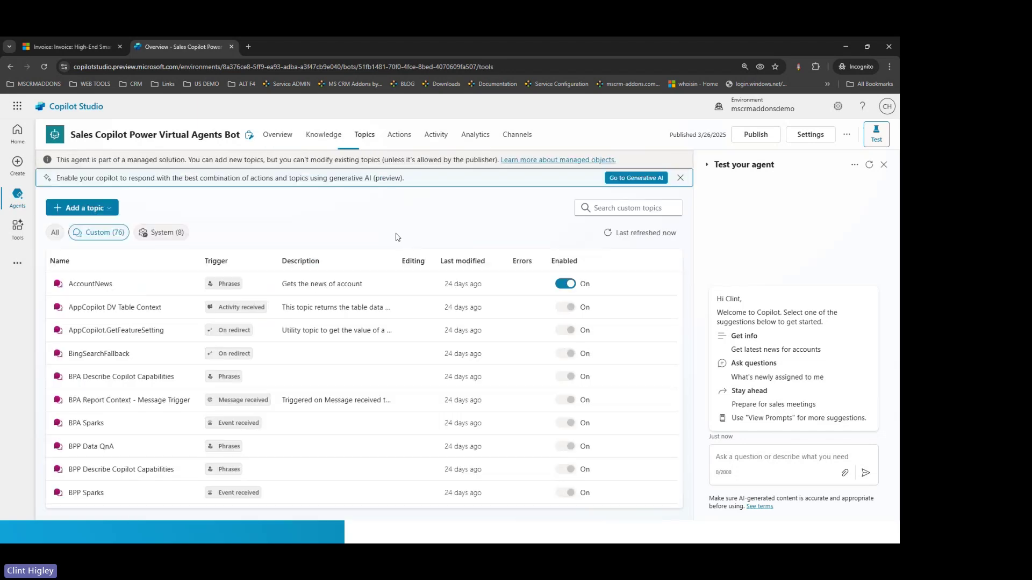
{"action": "left_click", "coordinate": [399, 135]}
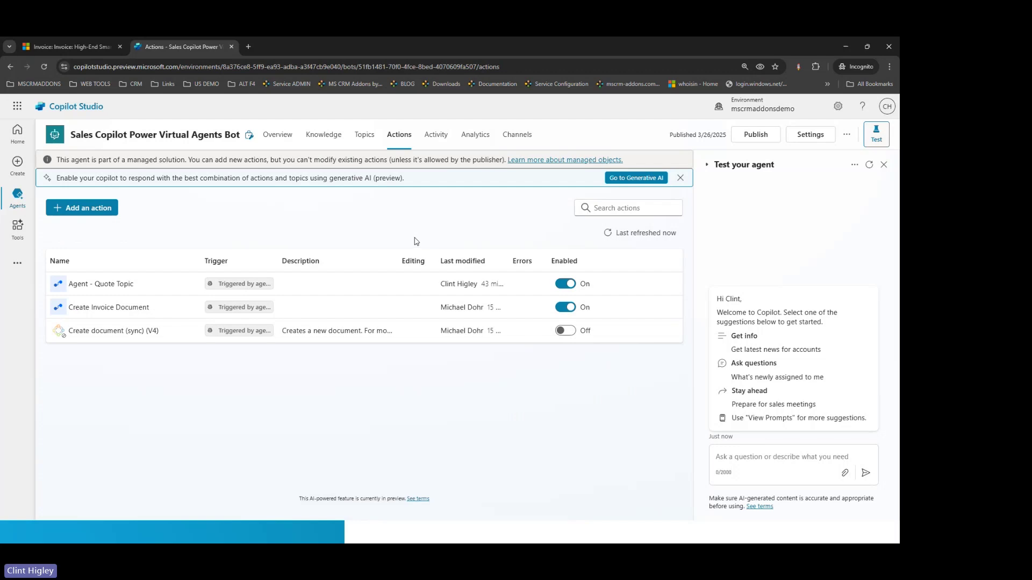
{"action": "left_click", "coordinate": [364, 141]}
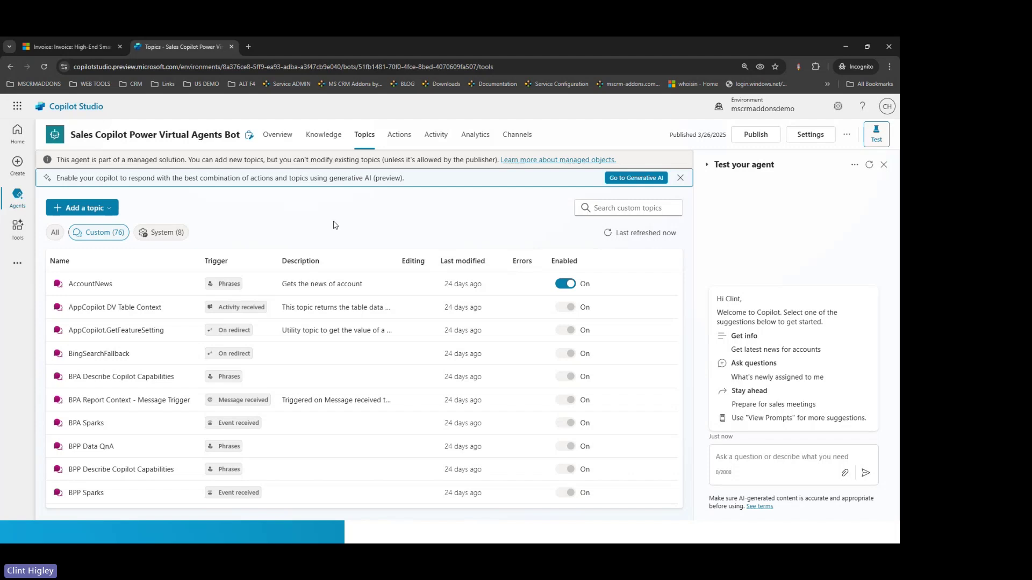
{"action": "left_click", "coordinate": [110, 210]}
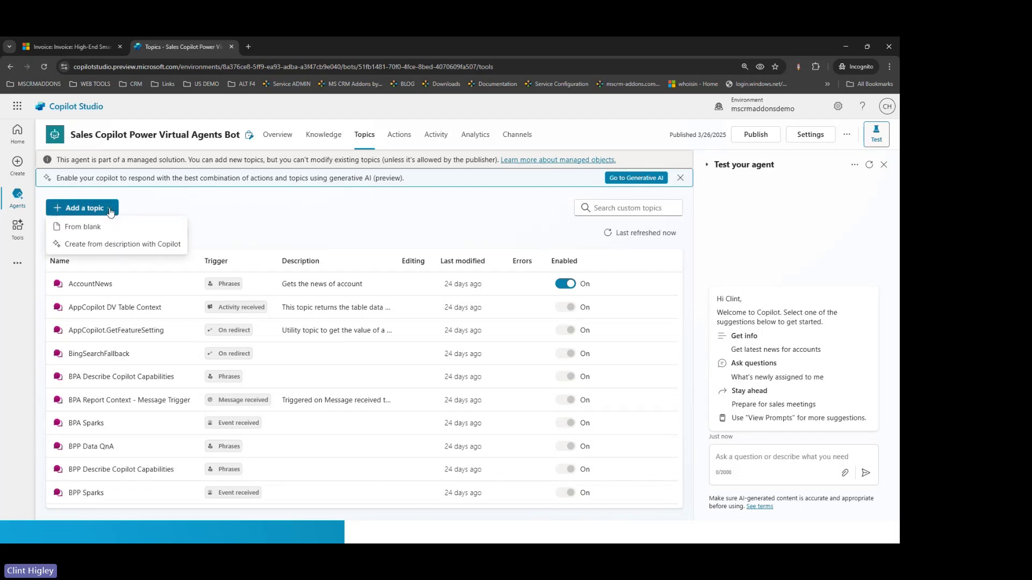
{"action": "left_click", "coordinate": [92, 228]}
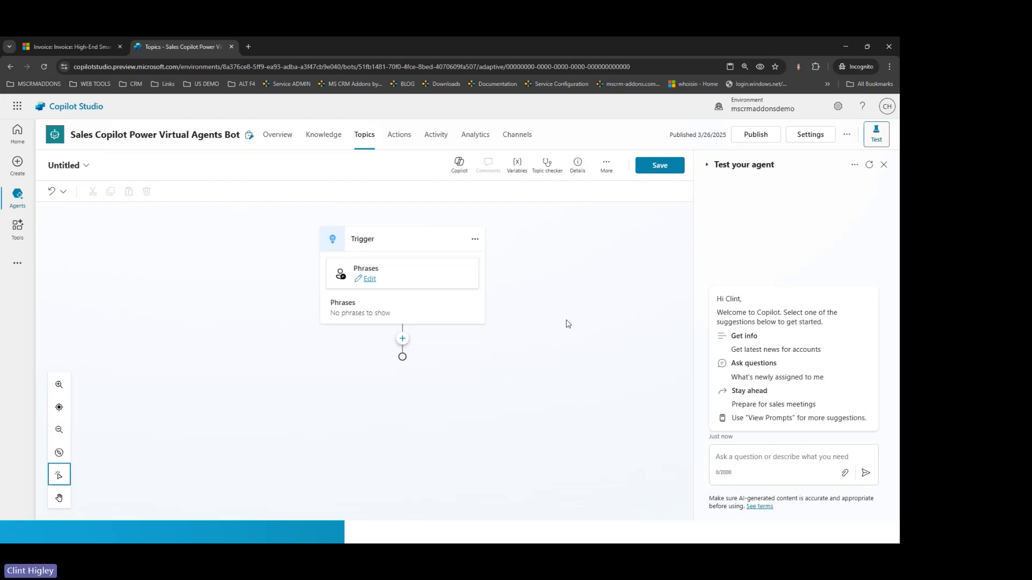
Add the trigger phrase "Create a Quote document" to the new topic
{"action": "left_click", "coordinate": [371, 281]}
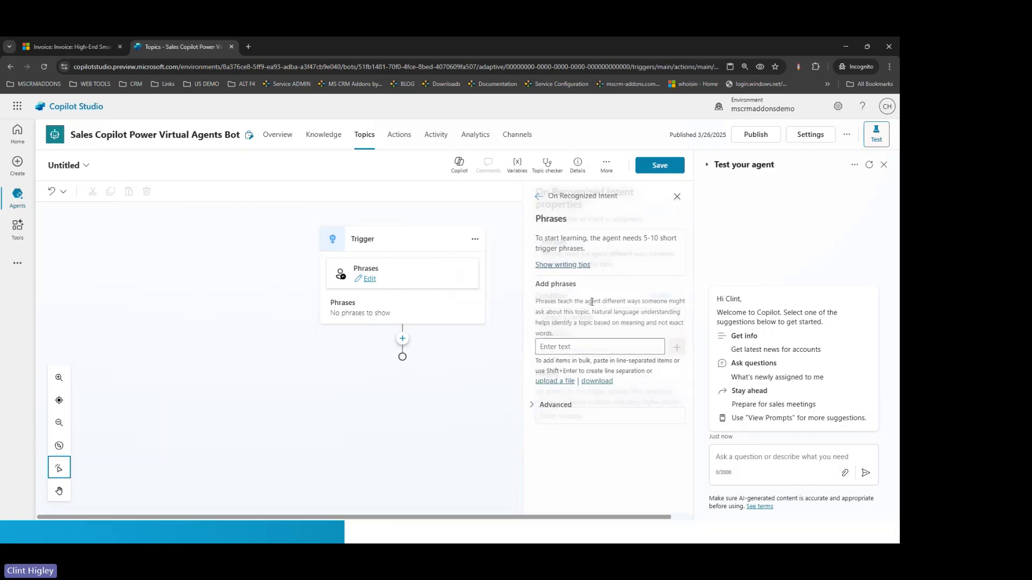
{"action": "left_click", "coordinate": [573, 346]}
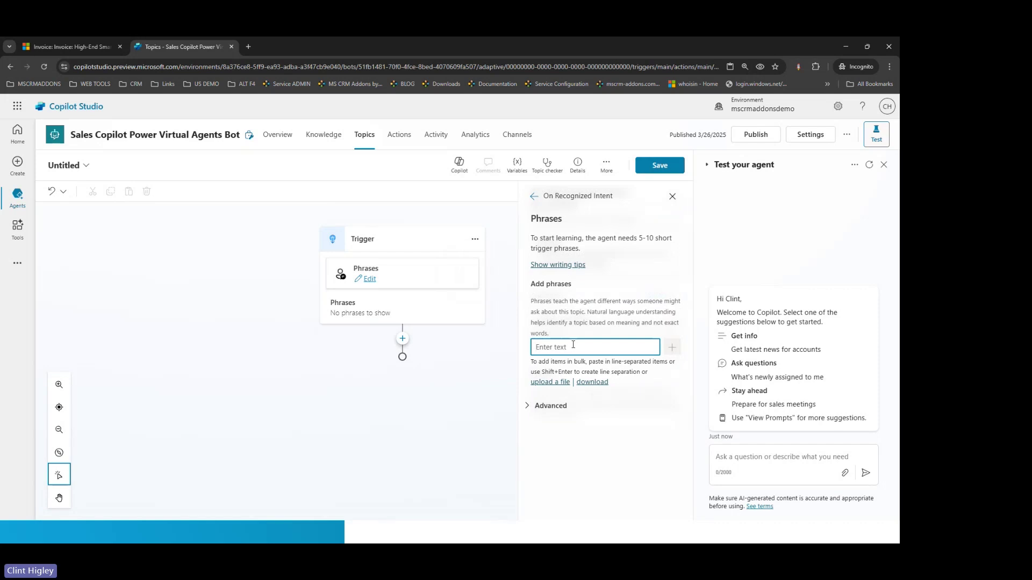
{"action": "type", "text": "Create a Quoct"}
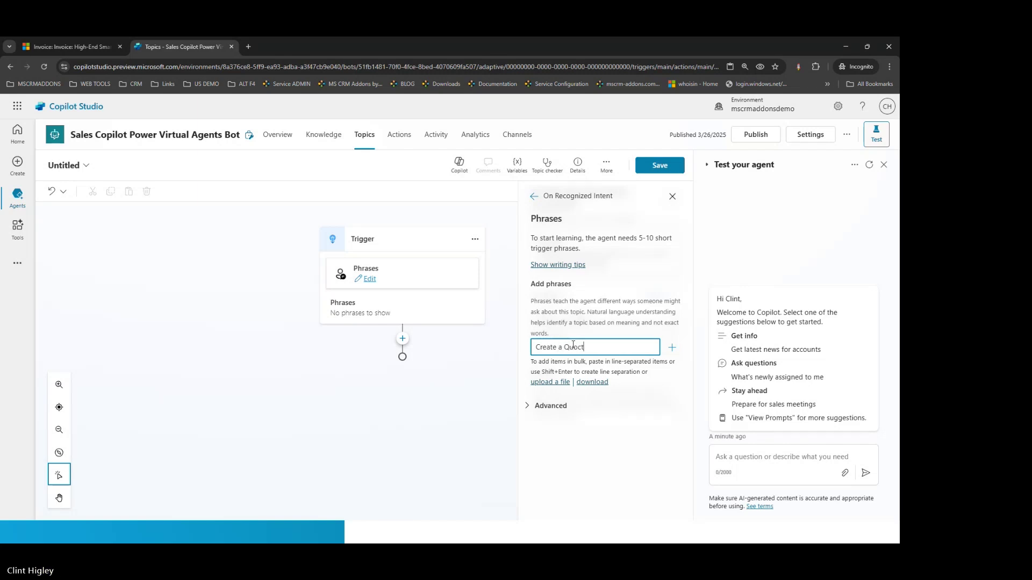
{"action": "key", "text": "BackSpace"}
{"action": "key", "text": "BackSpace"}
{"action": "key", "text": "BackSpace"}
{"action": "key", "text": "BackSpace"}
{"action": "type", "text": "u"}
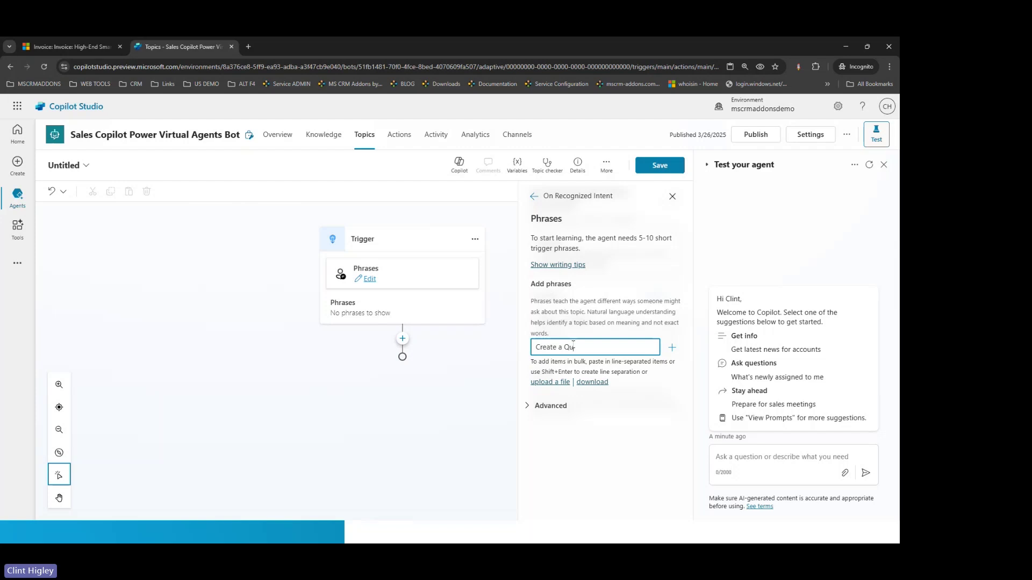
{"action": "type", "text": "ote document"}
{"action": "left_click", "coordinate": [672, 348]}
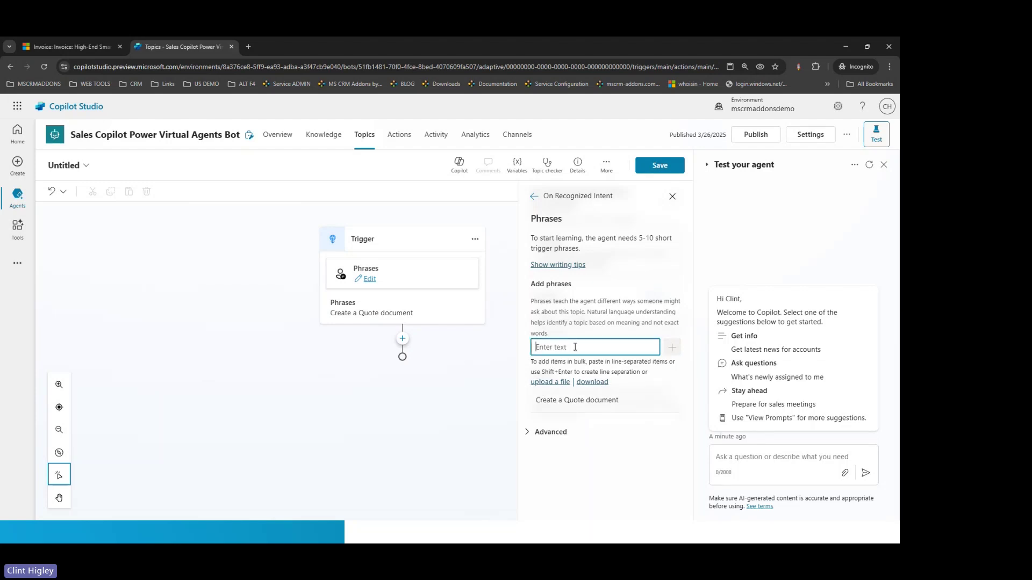
Add "create a quote" as a second trigger phrase and close the phrase settings
{"action": "type", "text": "creat"}
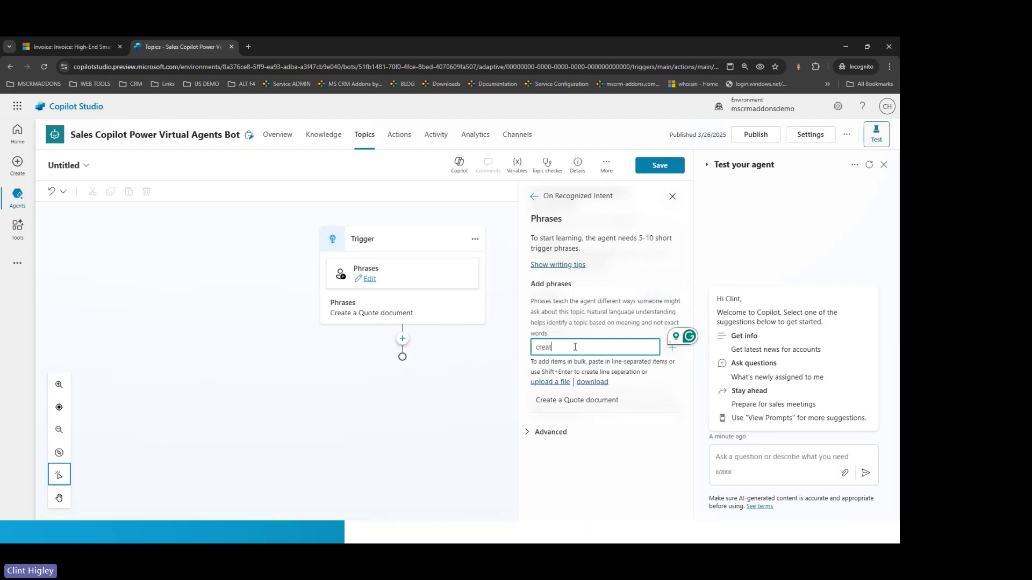
{"action": "type", "text": "e a quote"}
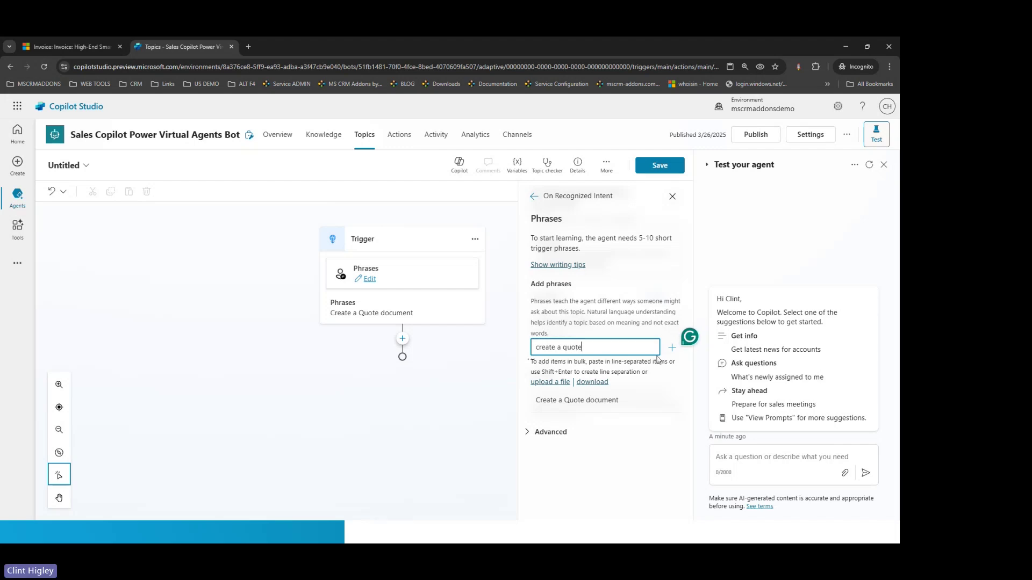
{"action": "left_click", "coordinate": [672, 348]}
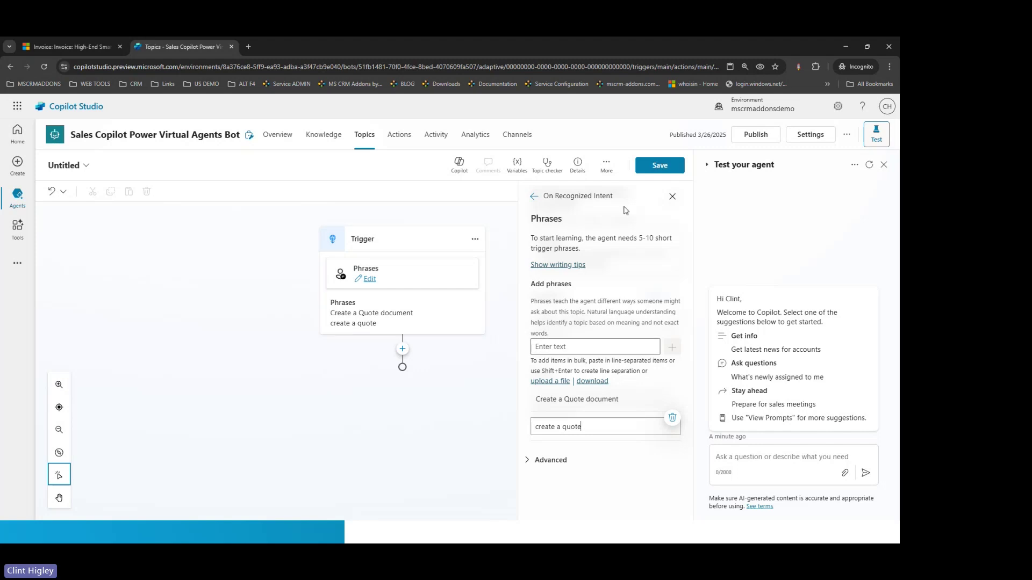
{"action": "left_click", "coordinate": [673, 198]}
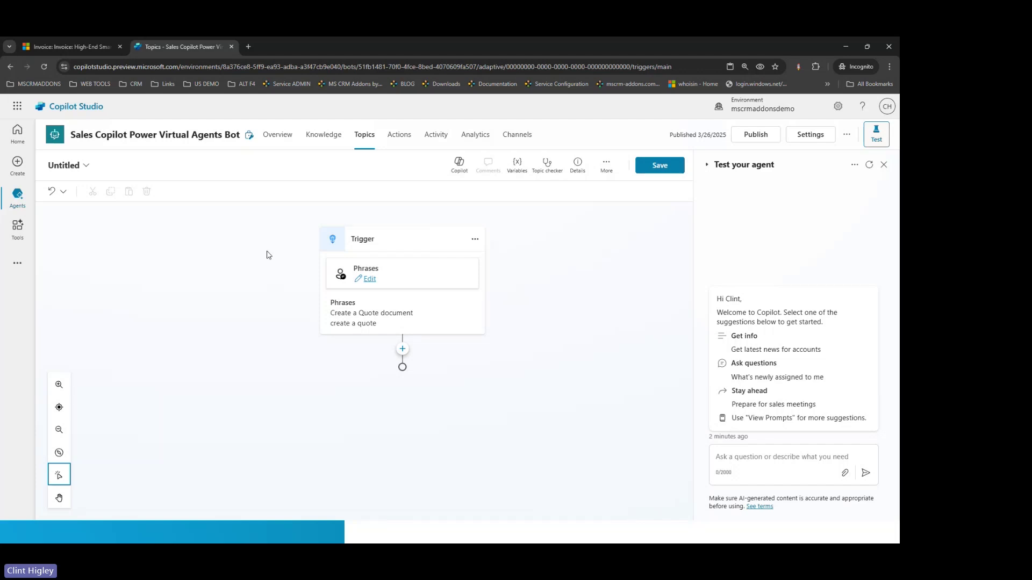
Add a condition below the trigger that checks the variable PA__Copilot_Model_PageContext.pageContext.id.guid
{"action": "left_click", "coordinate": [407, 354]}
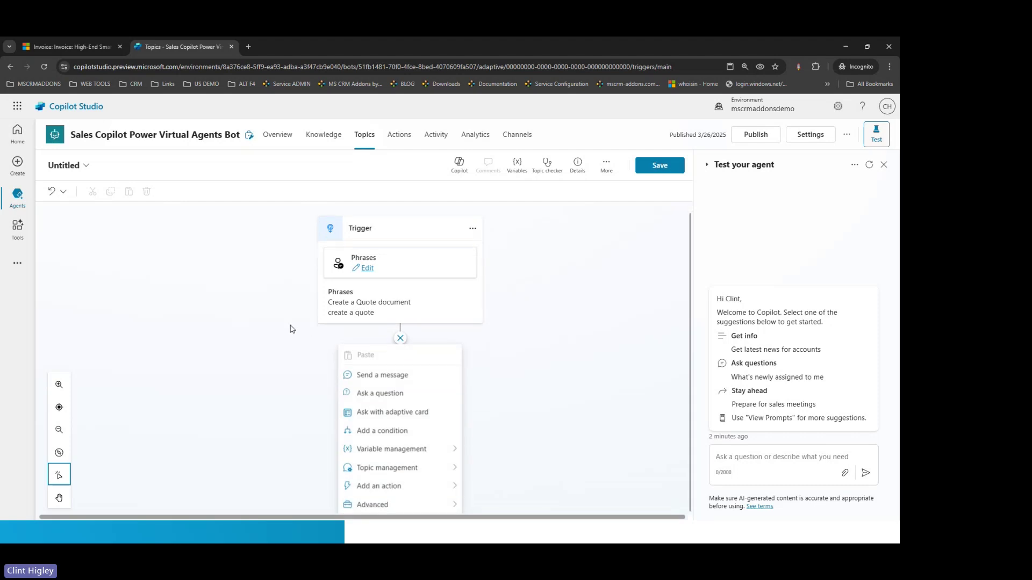
{"action": "left_click", "coordinate": [386, 431]}
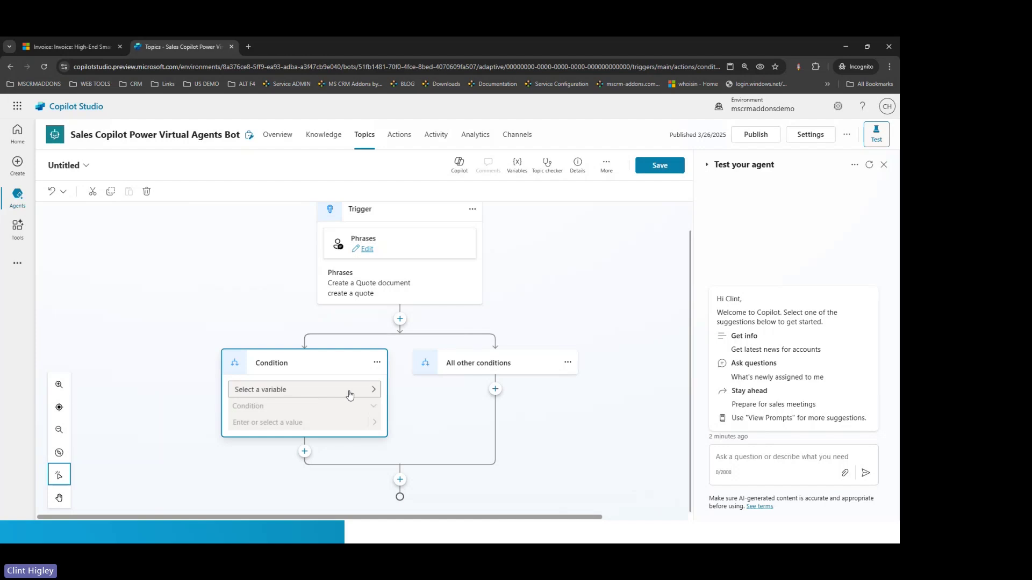
{"action": "left_click", "coordinate": [374, 393]}
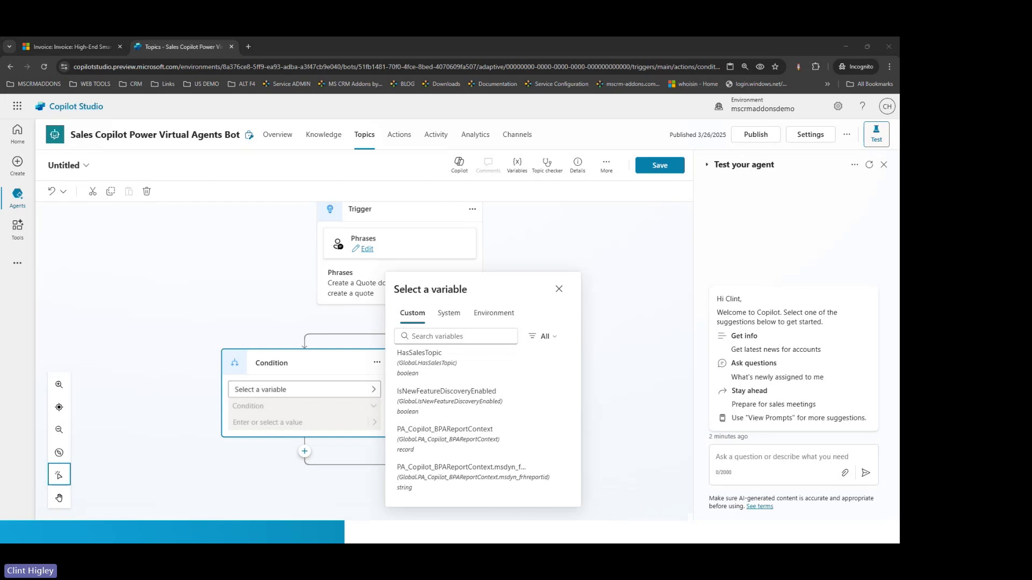
{"action": "left_click", "coordinate": [445, 337]}
{"action": "type", "text": "Context.id.guid"}
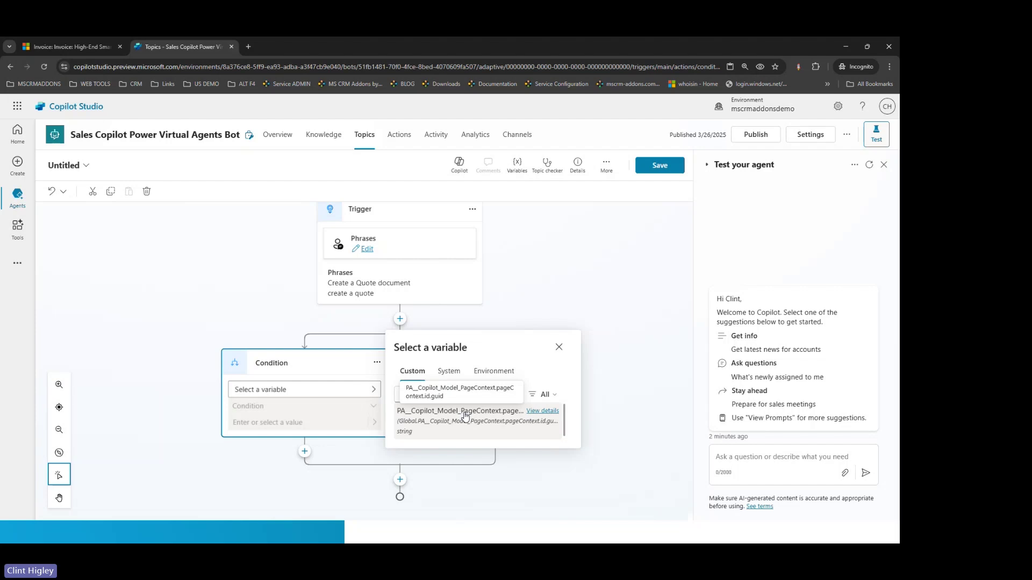
{"action": "left_click", "coordinate": [466, 416]}
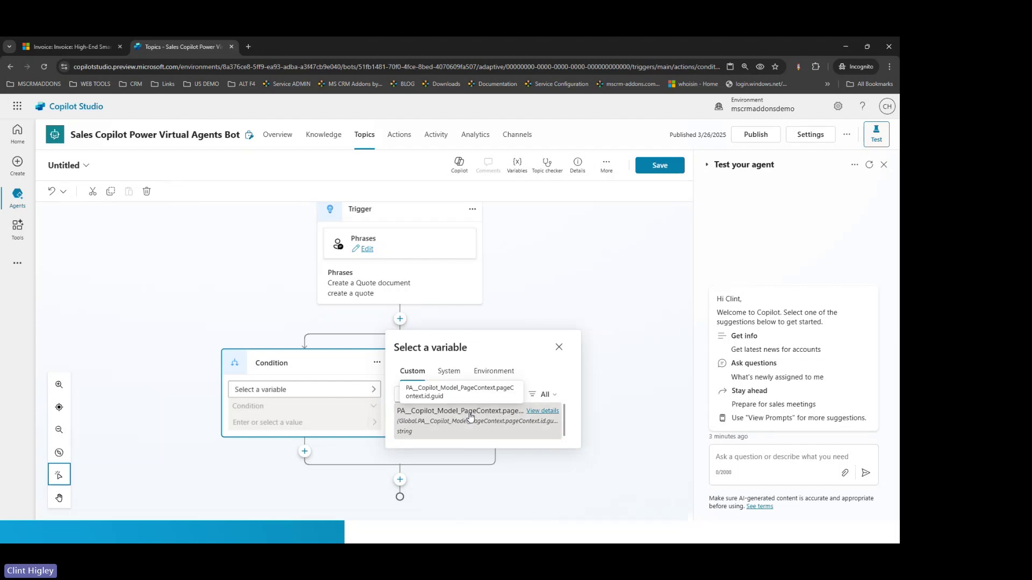
{"action": "scroll", "coordinate": [408, 397], "scroll_direction": "down", "scroll_amount": 1}
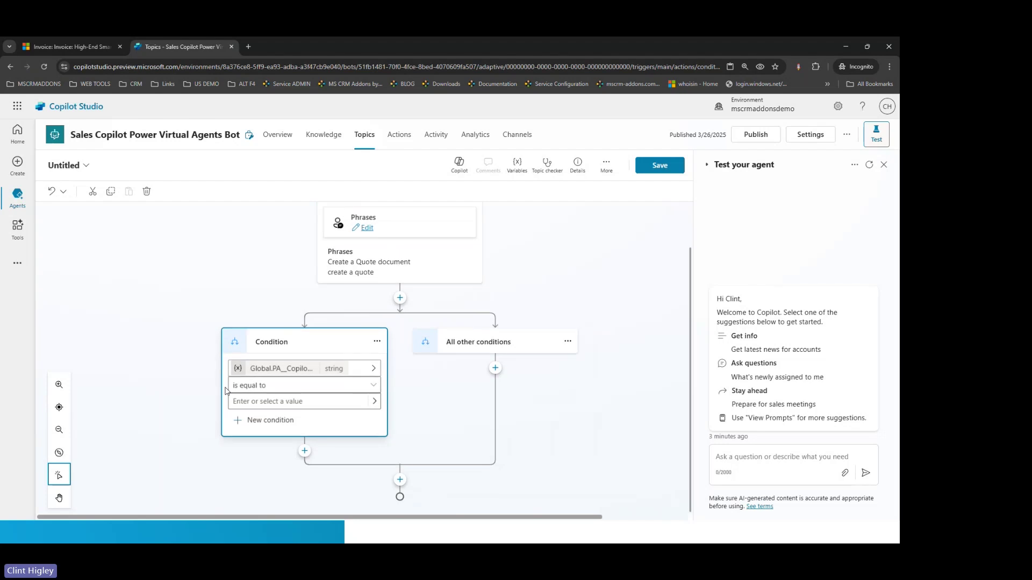
Set the page-context guid condition to "is not Blank" and add a second, And-joined condition row
{"action": "left_click", "coordinate": [377, 389]}
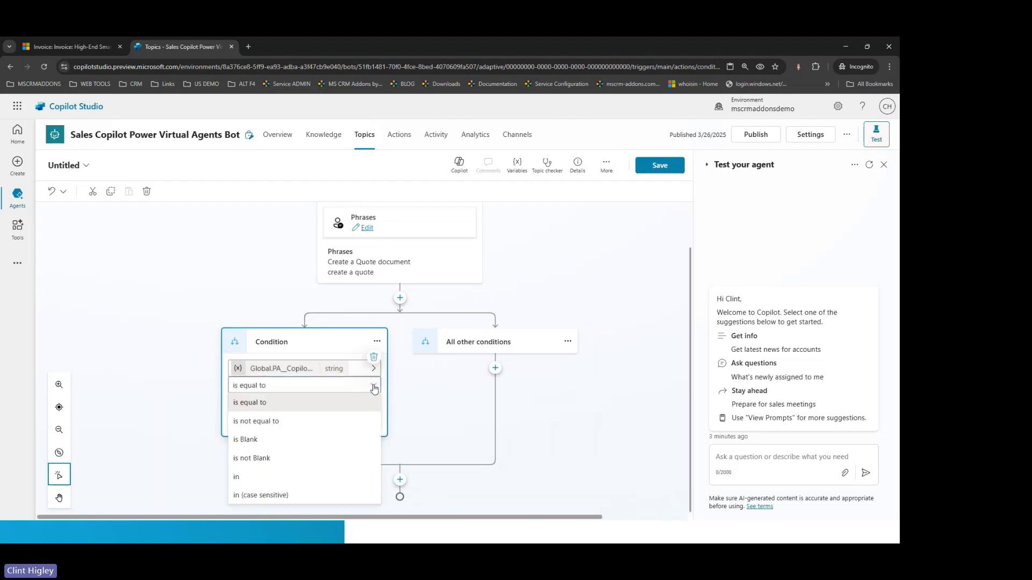
{"action": "left_click", "coordinate": [259, 459]}
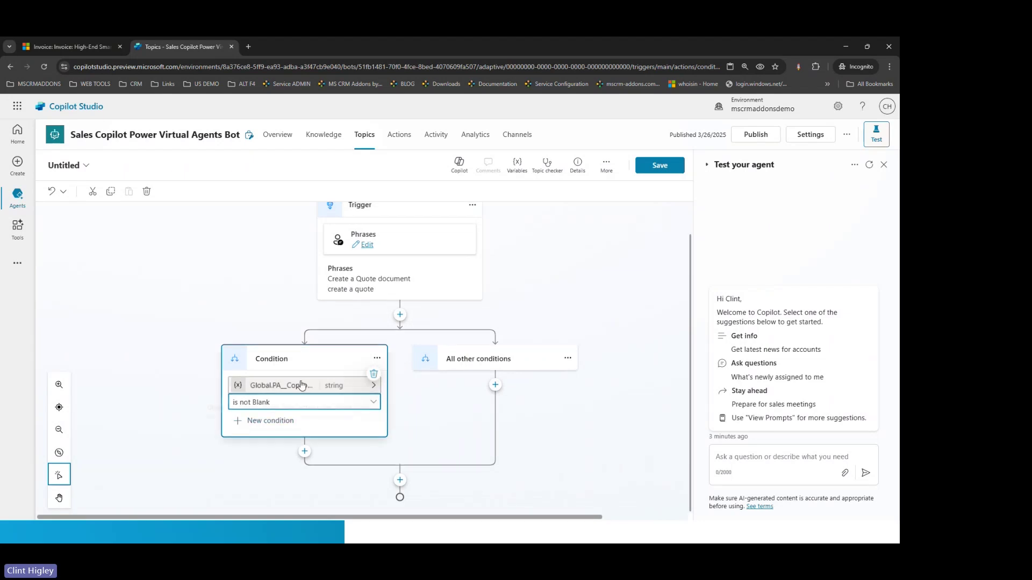
{"action": "left_click", "coordinate": [239, 422]}
{"action": "scroll", "coordinate": [185, 373], "scroll_direction": "down", "scroll_amount": 1}
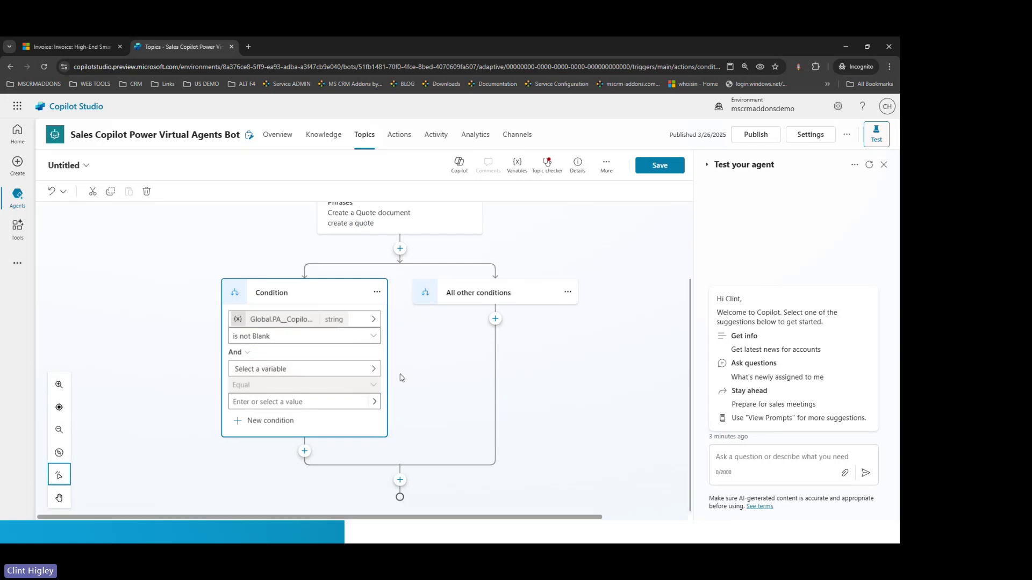
Make the second condition check that PA__Copilot_Model_PageContext.pageContext.entityTypeName is equal to "quote"
{"action": "left_click", "coordinate": [374, 370]}
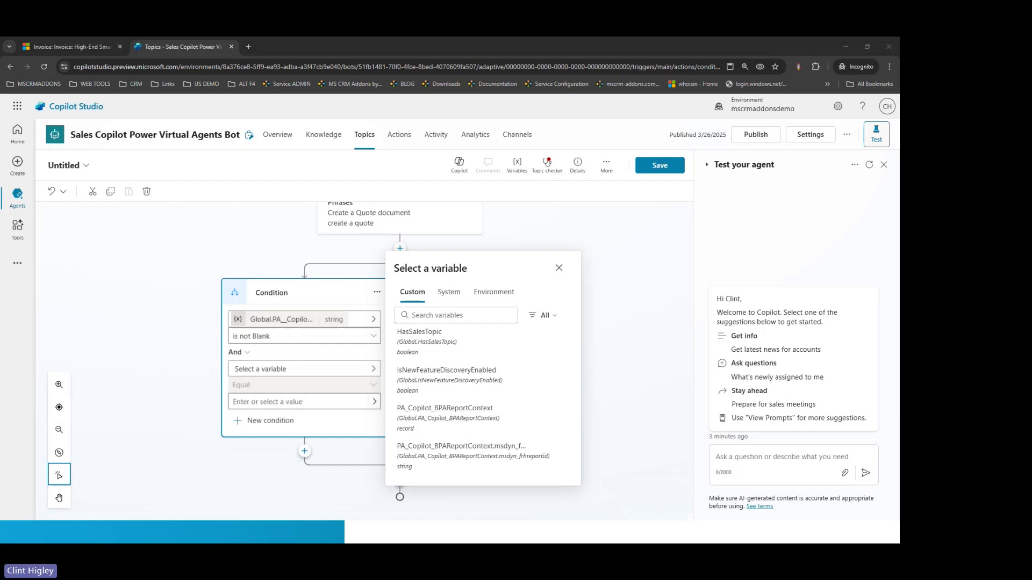
{"action": "left_click", "coordinate": [421, 317]}
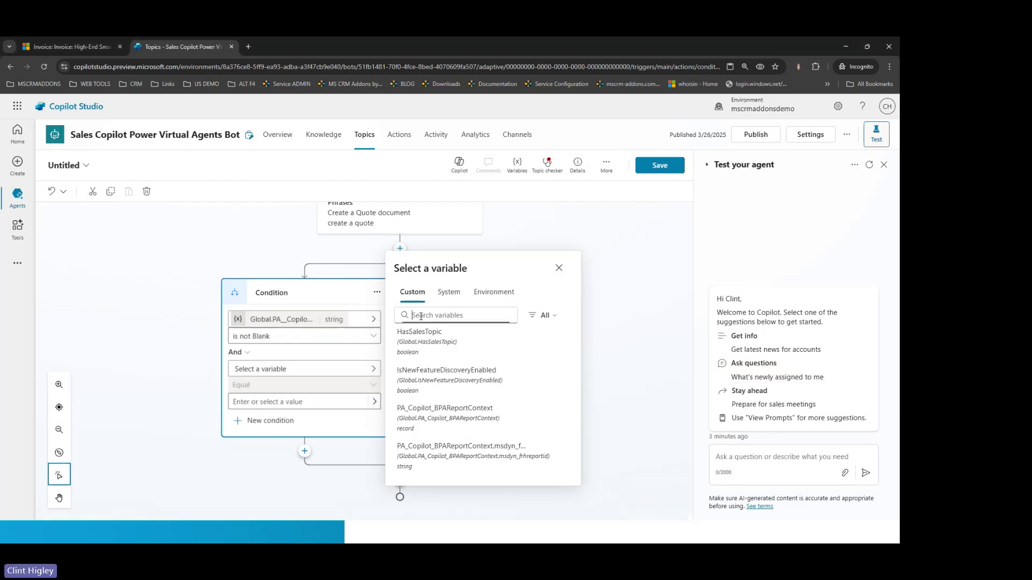
{"action": "type", "text": "Context.entityTypeName"}
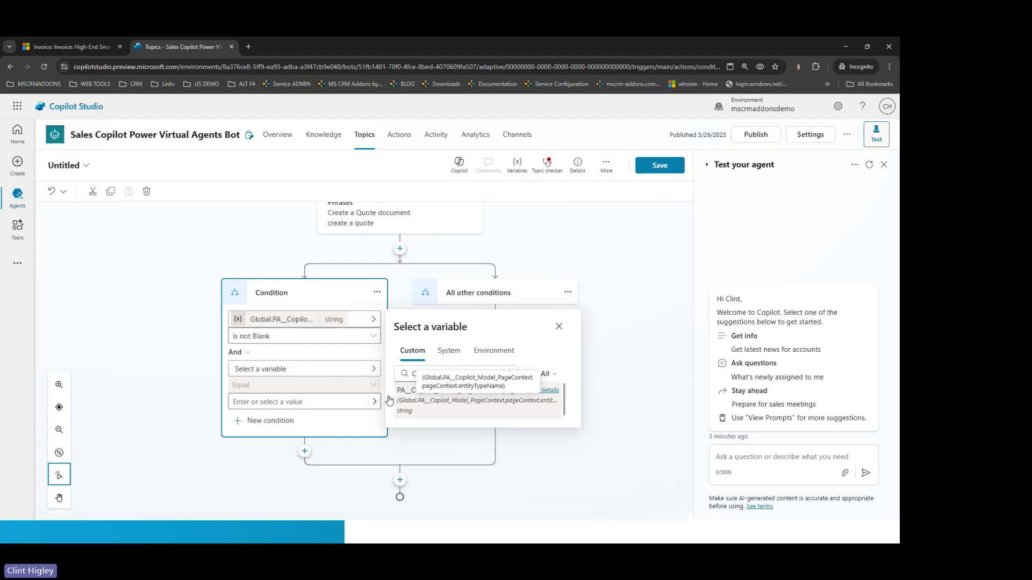
{"action": "left_click", "coordinate": [466, 397]}
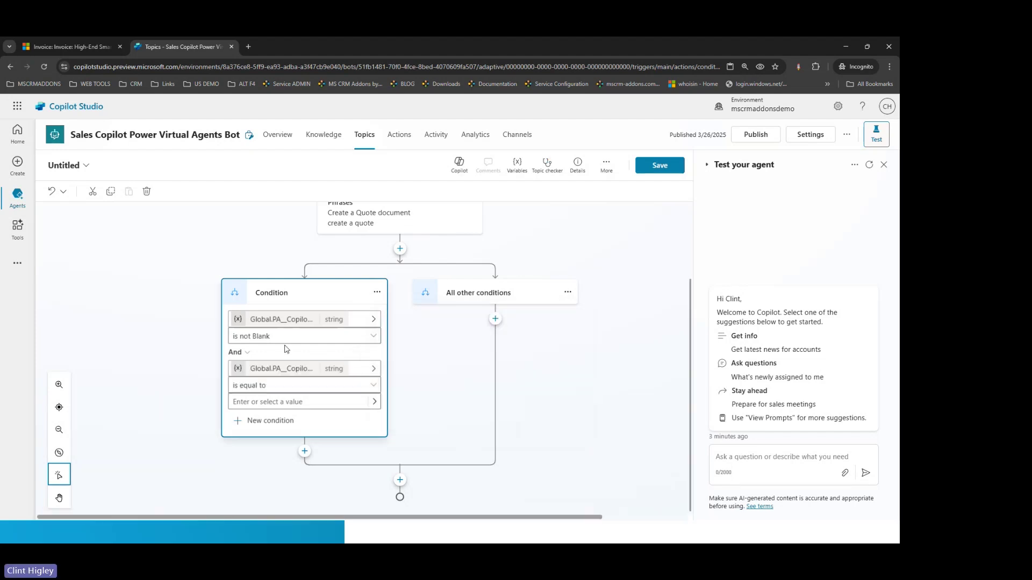
{"action": "left_click", "coordinate": [274, 388]}
{"action": "left_click", "coordinate": [273, 391]}
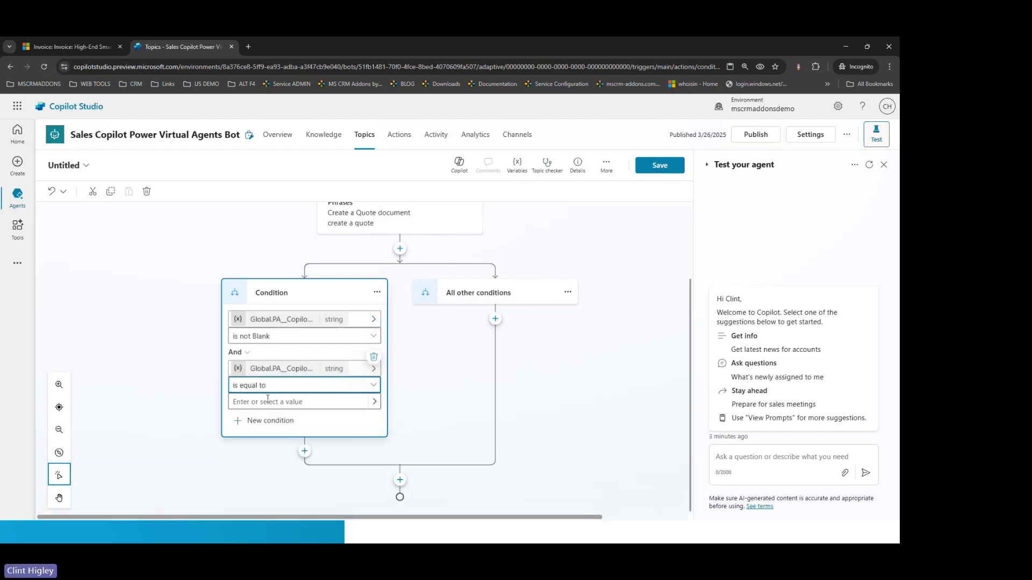
{"action": "left_click", "coordinate": [267, 401]}
{"action": "type", "text": "quote"}
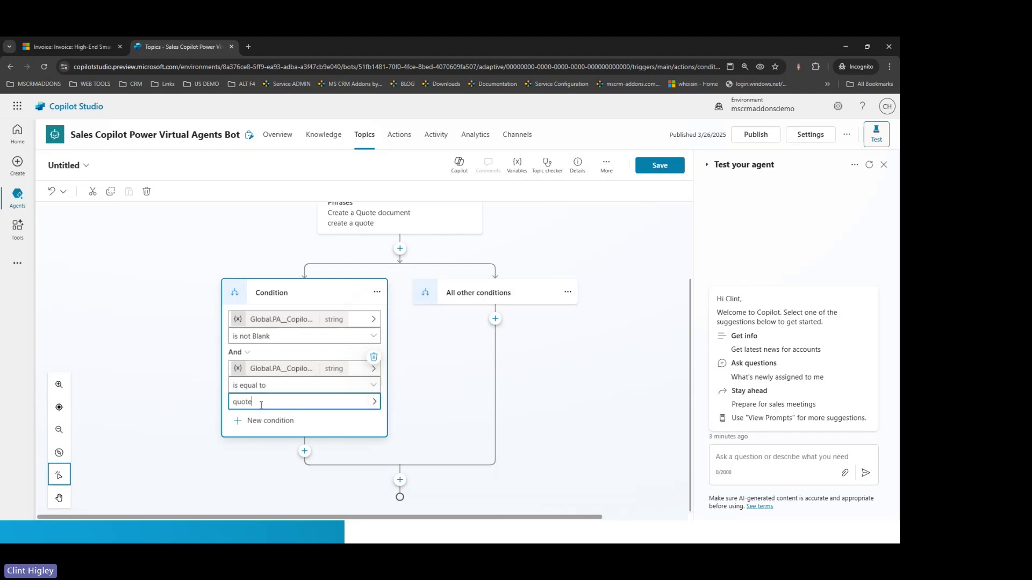
Add a message node under the All other conditions branch with the text "This is not a quote"
{"action": "left_click", "coordinate": [495, 321]}
{"action": "left_click", "coordinate": [470, 355]}
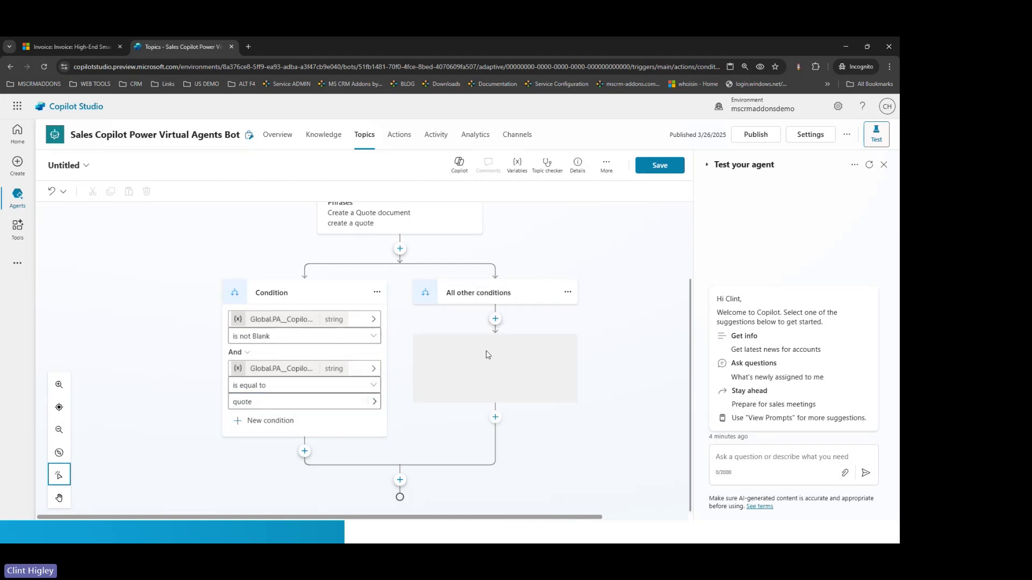
{"action": "left_click", "coordinate": [465, 393]}
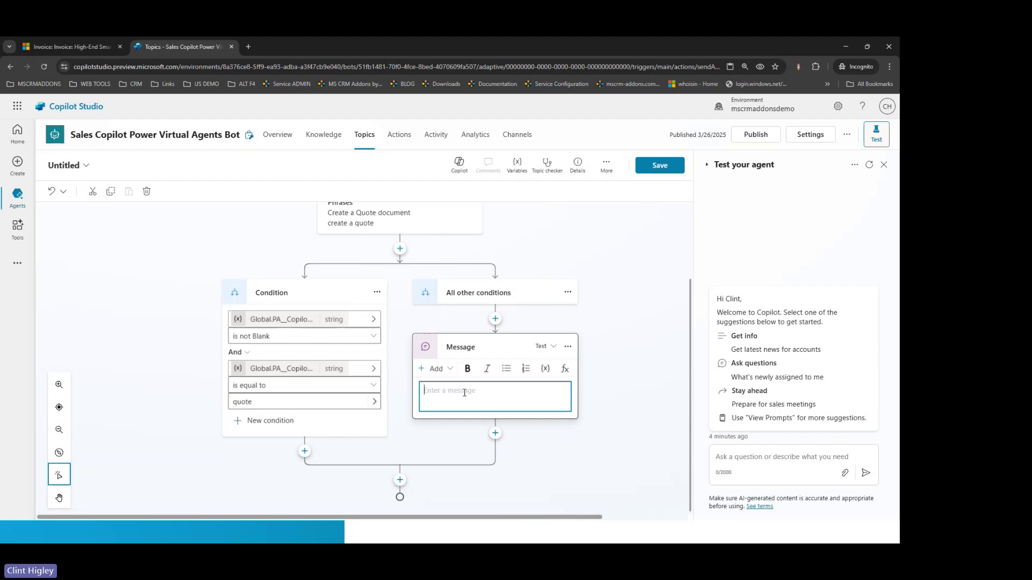
{"action": "type", "text": "This is not a quote"}
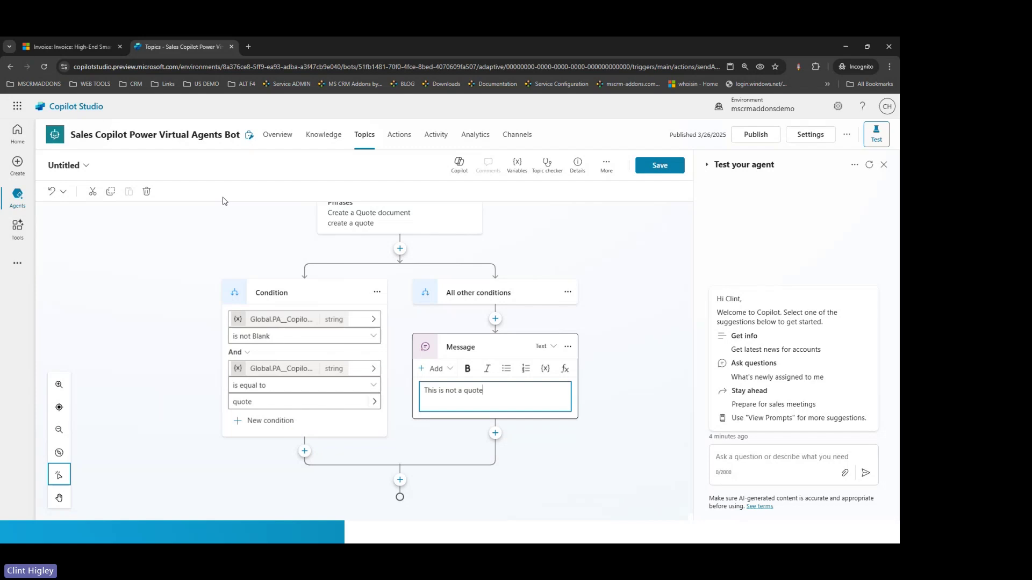
Save the topic under the name "Quote Demo 1"
{"action": "left_click", "coordinate": [654, 161]}
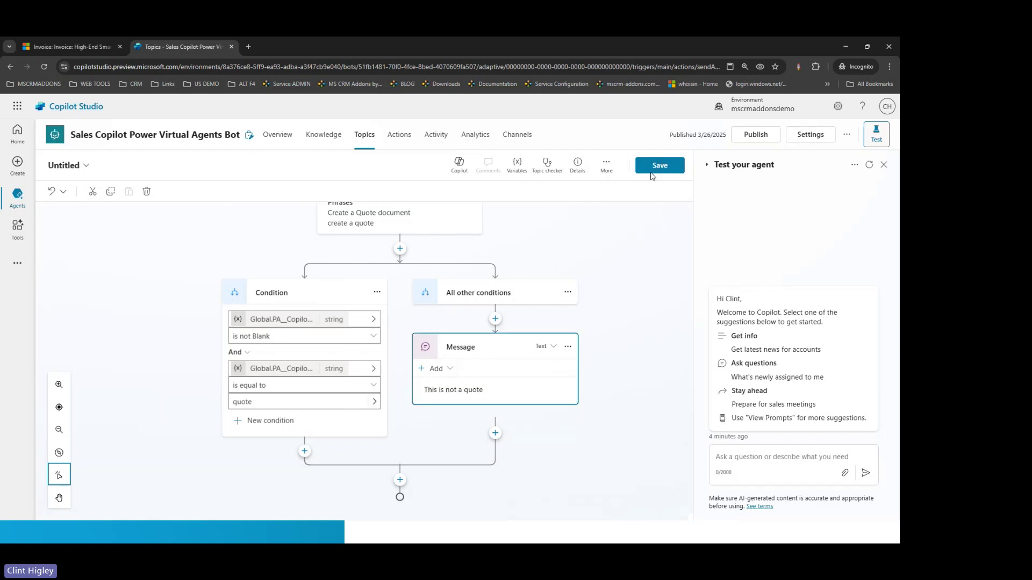
{"action": "left_click", "coordinate": [246, 316]}
{"action": "double_click", "coordinate": [242, 314]}
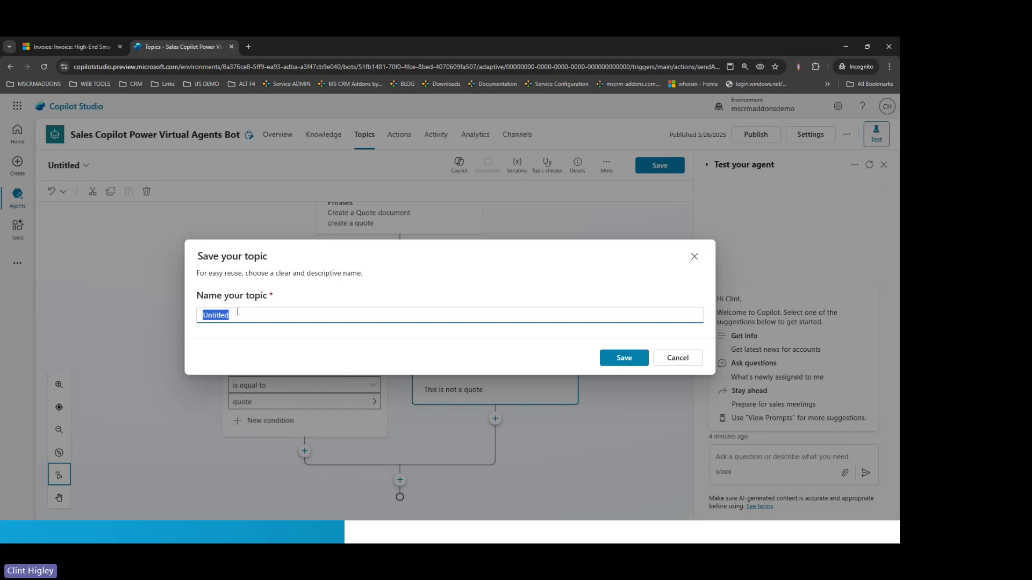
{"action": "type", "text": "Qu"}
{"action": "type", "text": "ote Demo 1"}
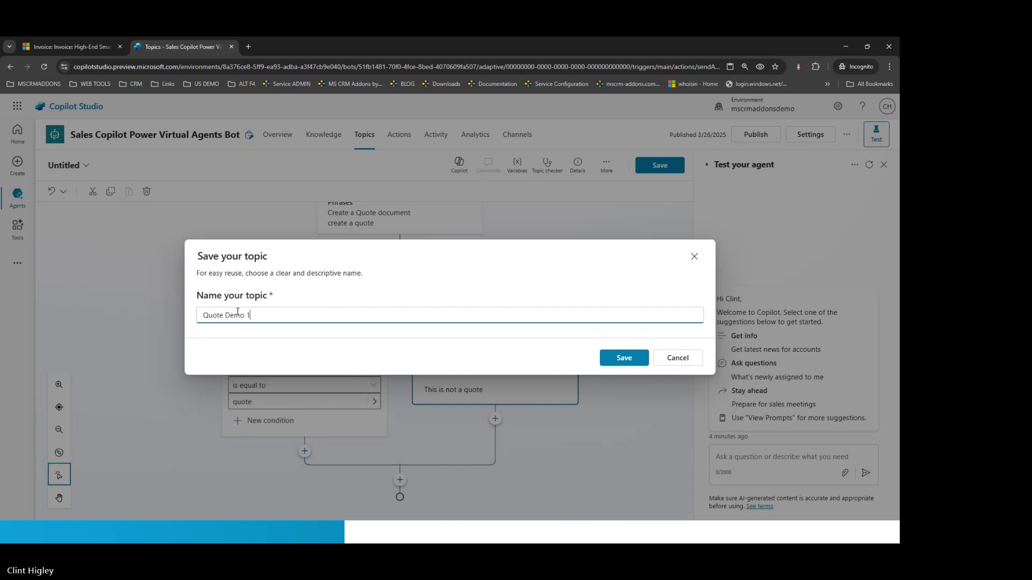
{"action": "left_click", "coordinate": [625, 358]}
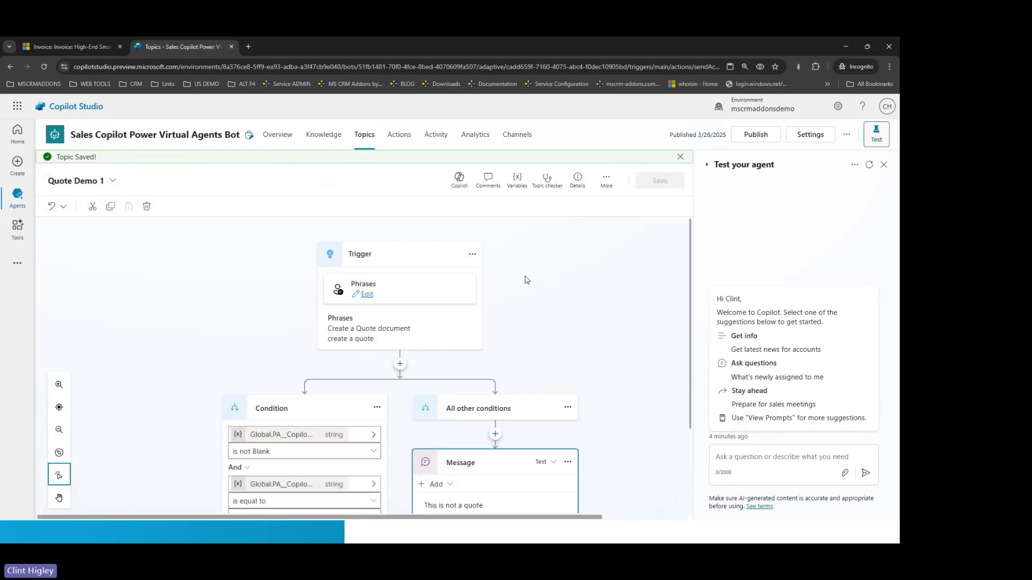
{"action": "scroll", "coordinate": [527, 279], "scroll_direction": "down", "scroll_amount": 2}
{"action": "scroll", "coordinate": [529, 280], "scroll_direction": "up", "scroll_amount": 2}
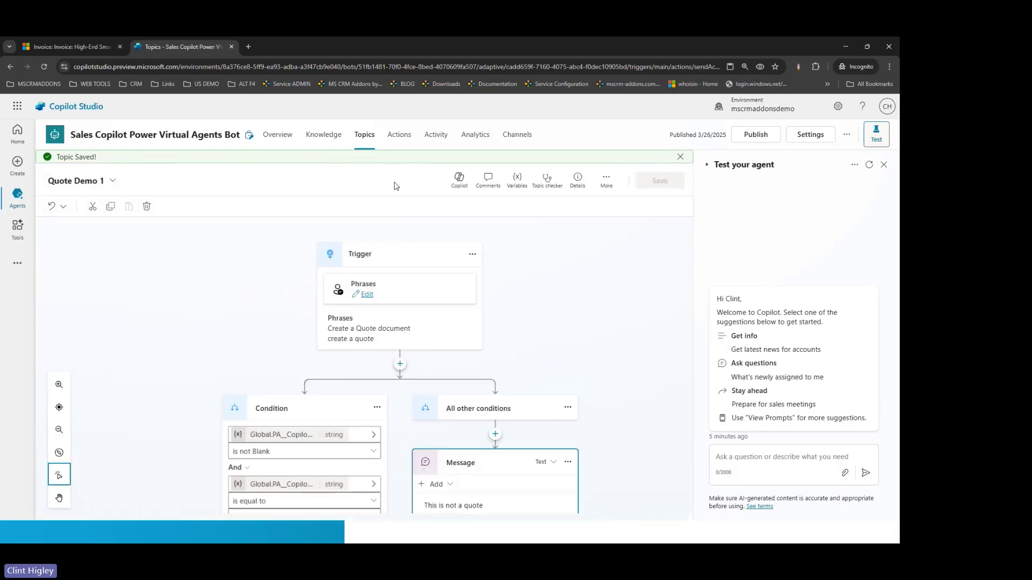
Add a new action to the agent as a new Power Automate flow, opening the flow designer
{"action": "left_click", "coordinate": [404, 139]}
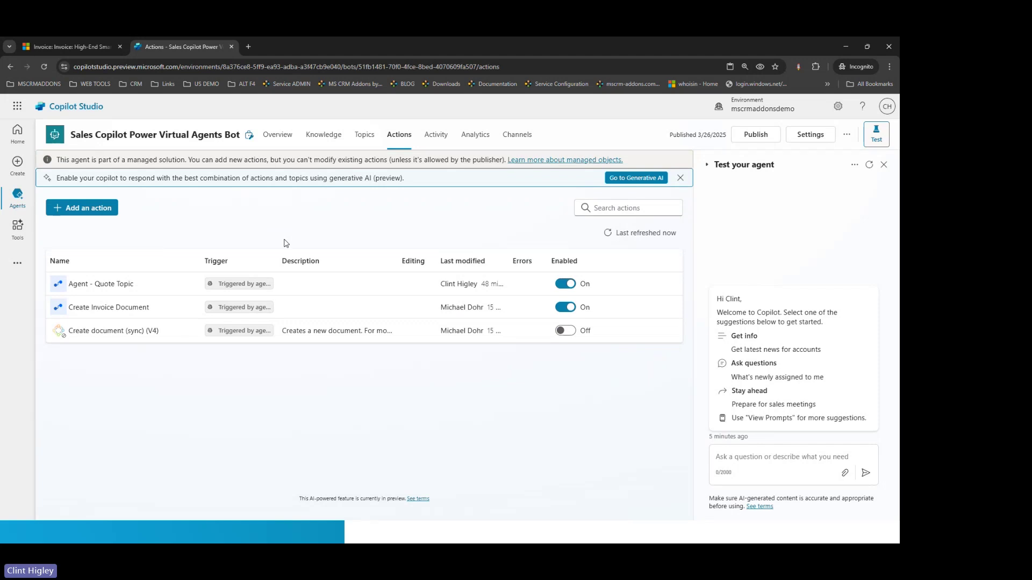
{"action": "left_click", "coordinate": [97, 209]}
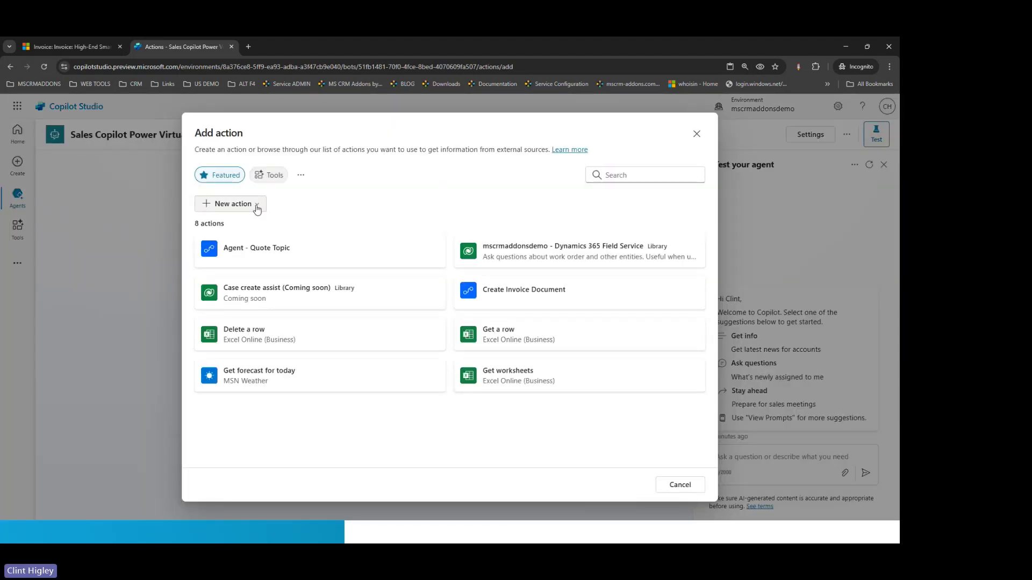
{"action": "left_click", "coordinate": [257, 209]}
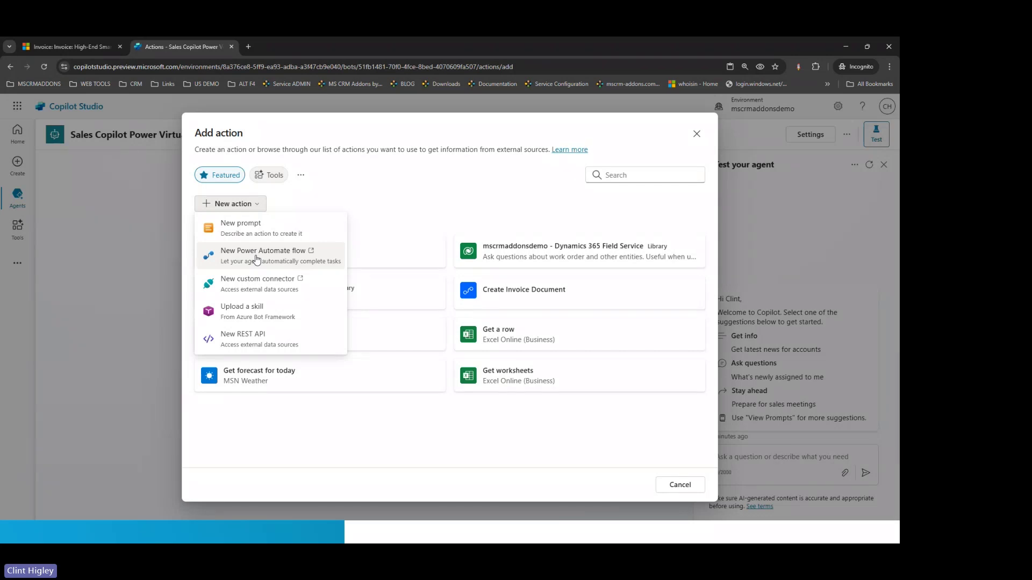
{"action": "left_click", "coordinate": [257, 260]}
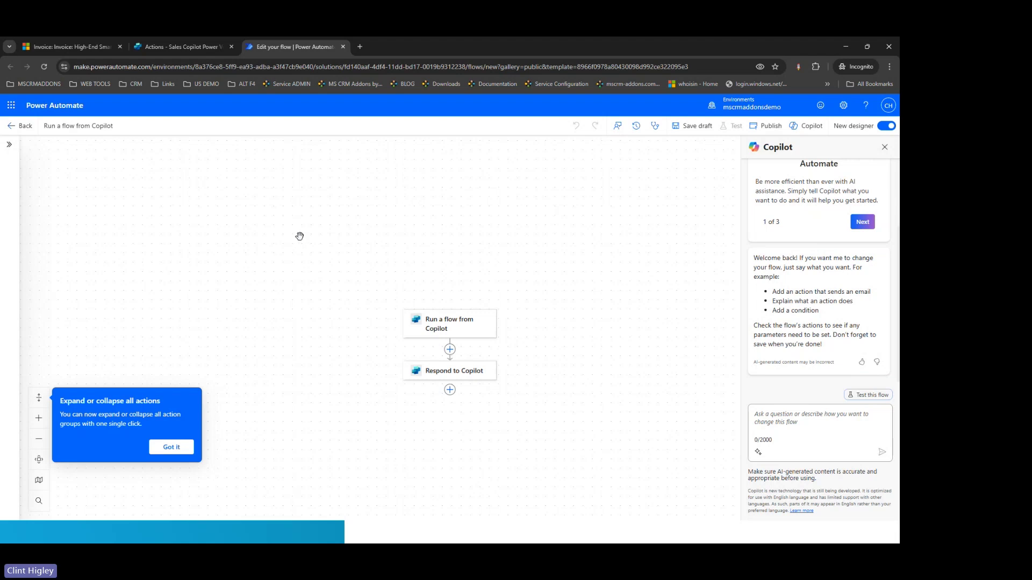
Rename the flow as "quote demo flow"
{"action": "triple_click", "coordinate": [81, 126]}
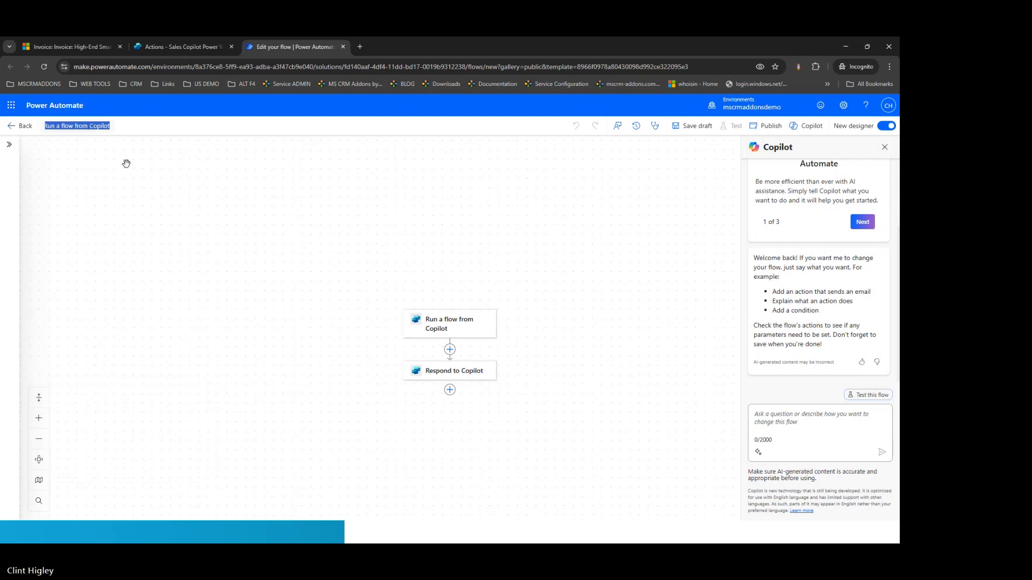
{"action": "type", "text": "ruote"}
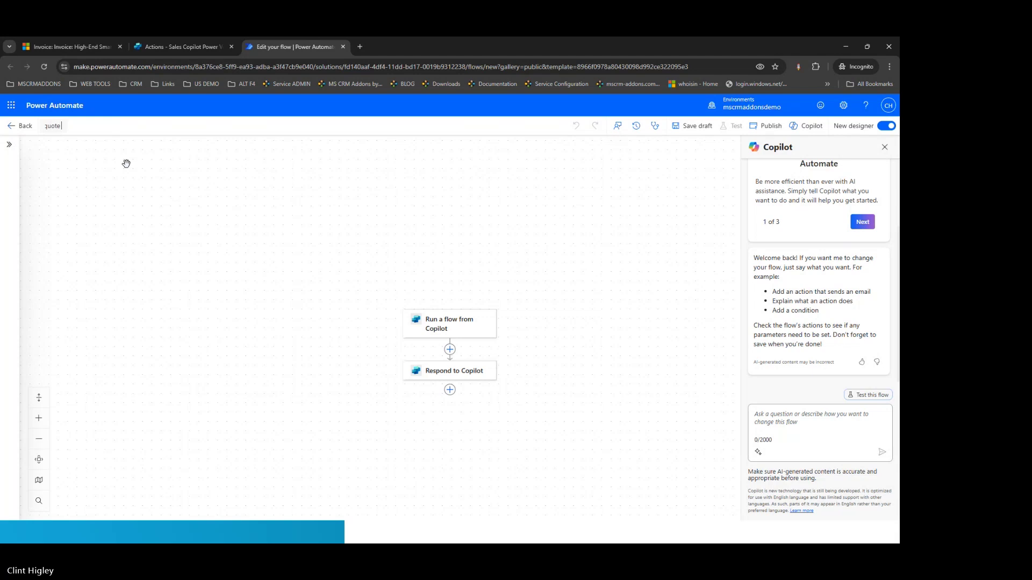
{"action": "type", "text": " demo flow"}
{"action": "left_click", "coordinate": [136, 165]}
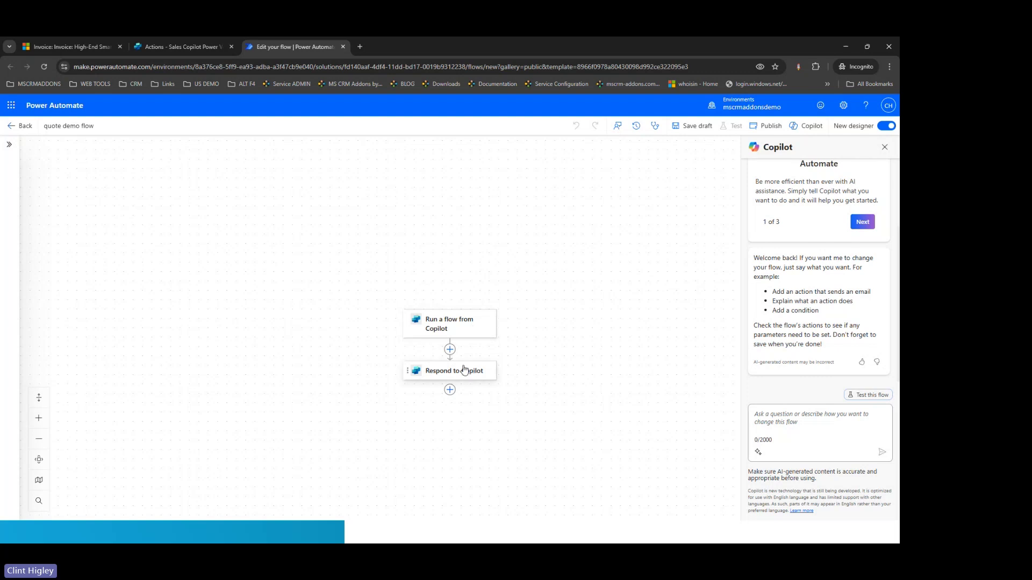
Add a text input to the "Run a flow from Copilot" trigger
{"action": "left_click", "coordinate": [449, 327]}
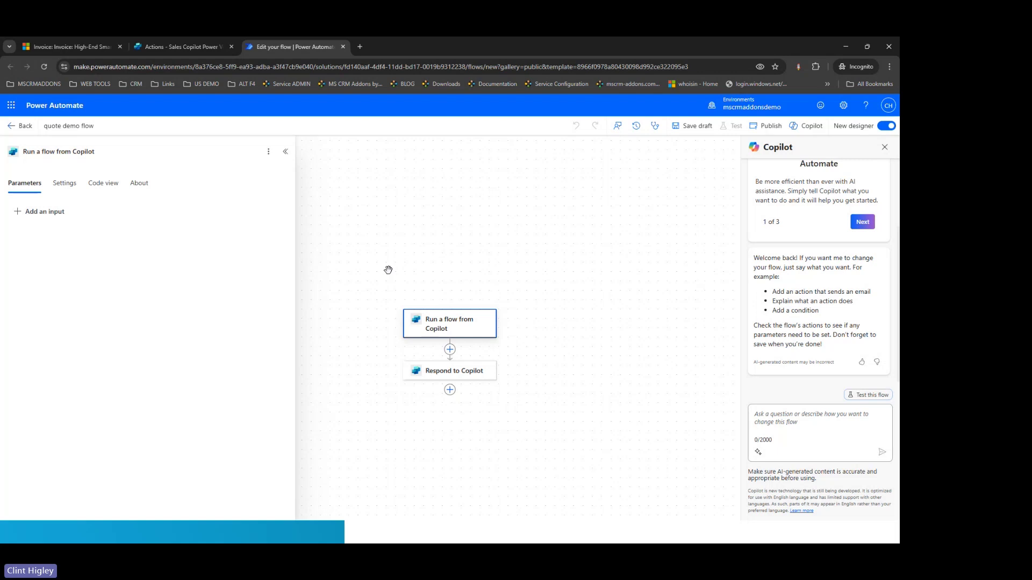
{"action": "left_click", "coordinate": [41, 213]}
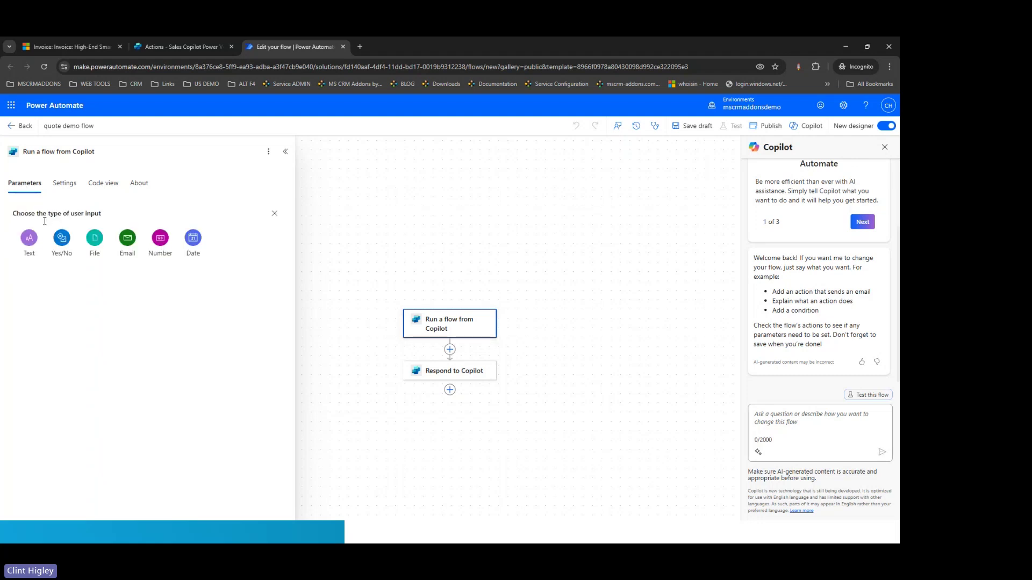
{"action": "left_click", "coordinate": [29, 238]}
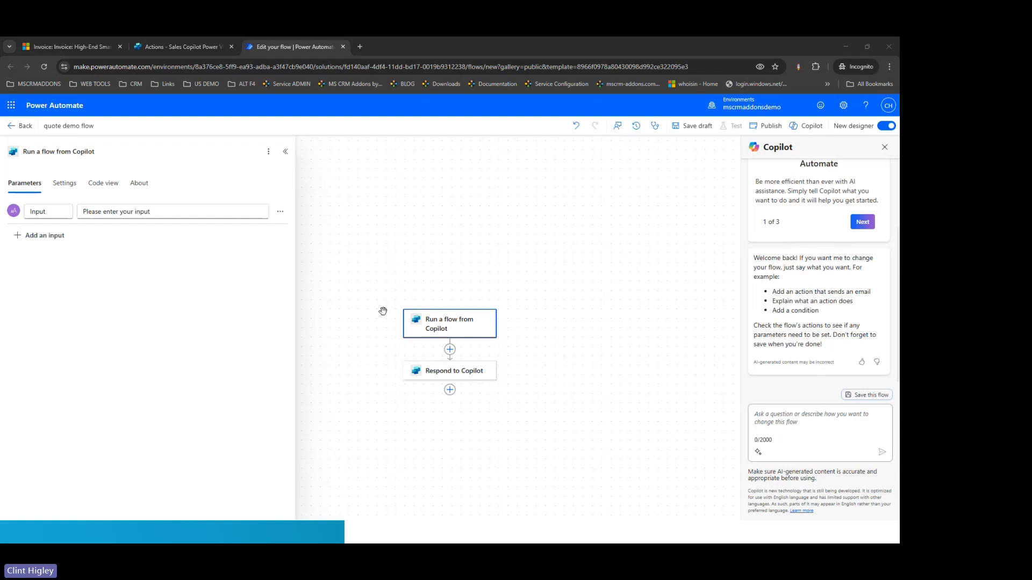
Name the trigger's text input "RecordID", check the entry and collapse the trigger's settings
{"action": "left_click", "coordinate": [45, 213]}
{"action": "type", "text": "RecordID"}
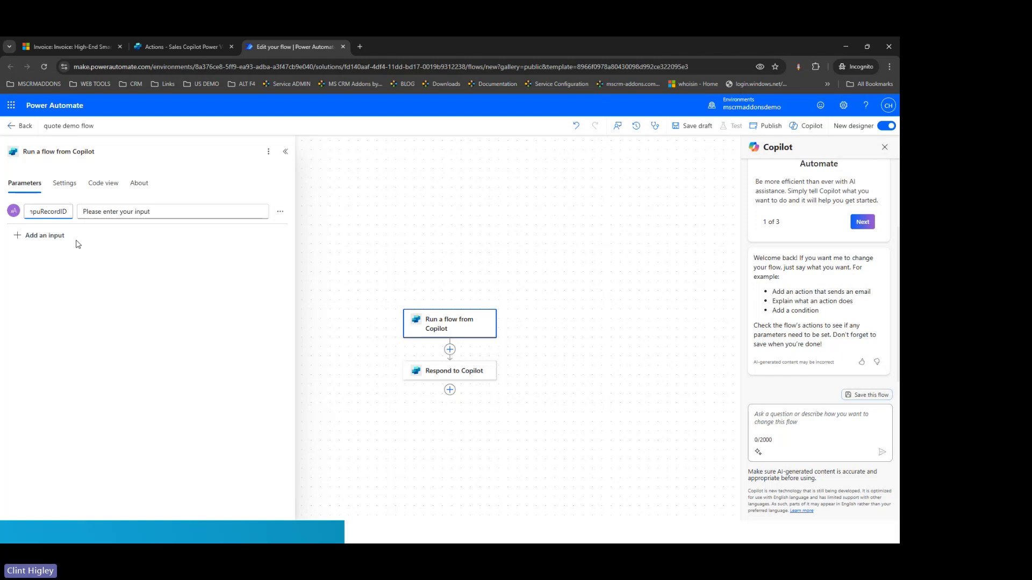
{"action": "left_click", "coordinate": [104, 233]}
{"action": "double_click", "coordinate": [44, 212]}
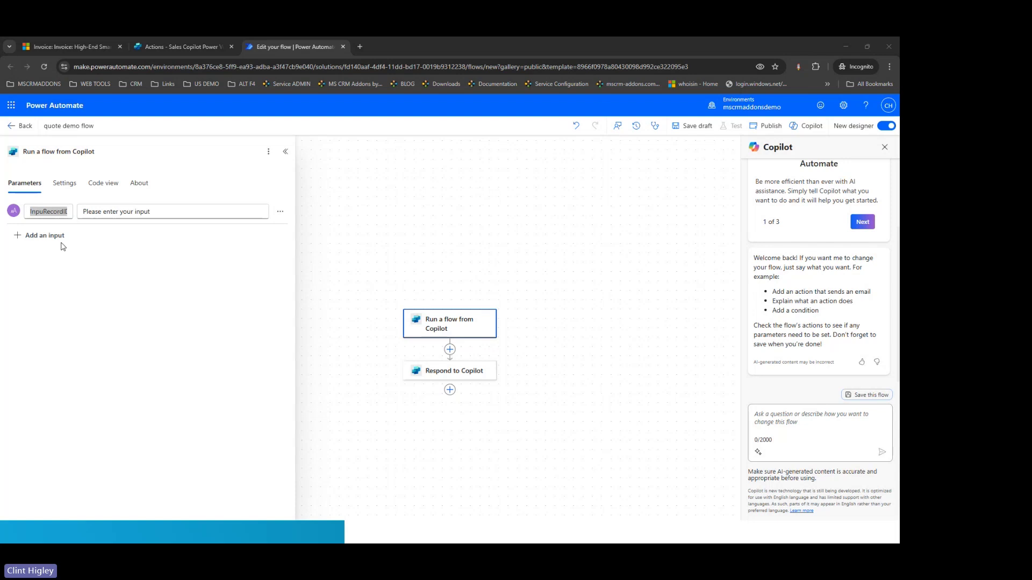
{"action": "double_click", "coordinate": [46, 211]}
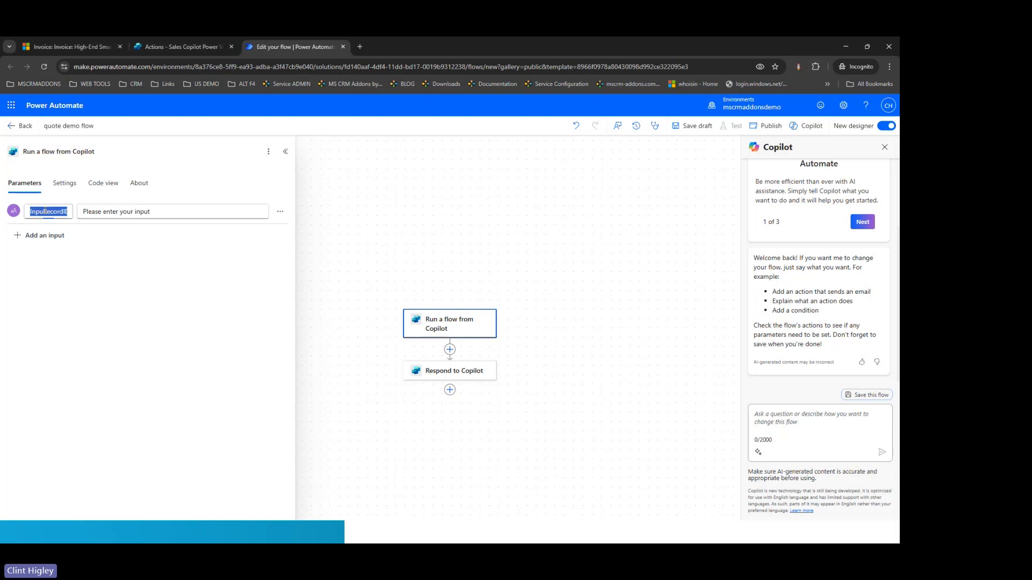
{"action": "type", "text": "RecordID"}
{"action": "left_click", "coordinate": [124, 277]}
{"action": "left_click", "coordinate": [286, 152]}
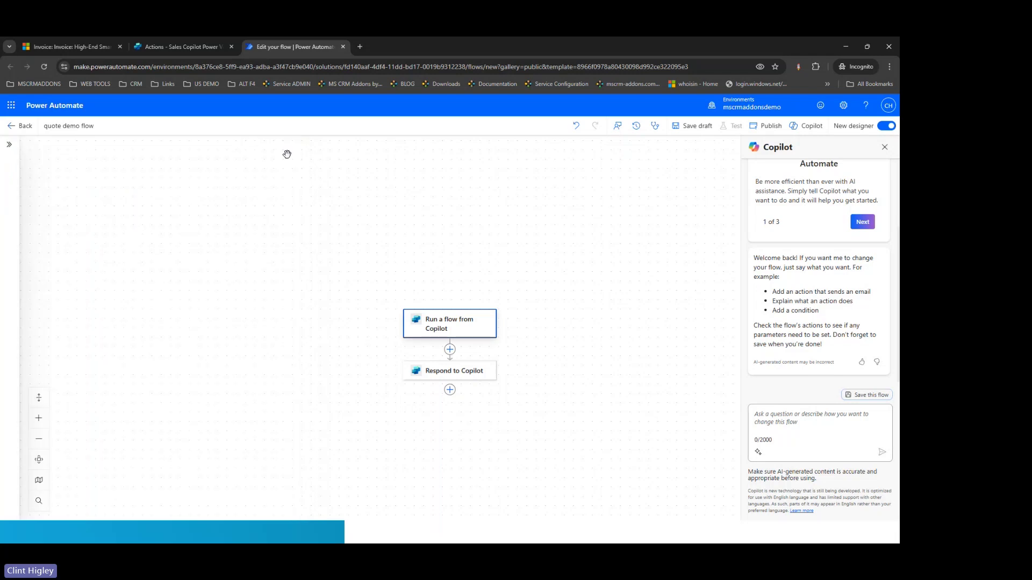
{"action": "left_click", "coordinate": [442, 324]}
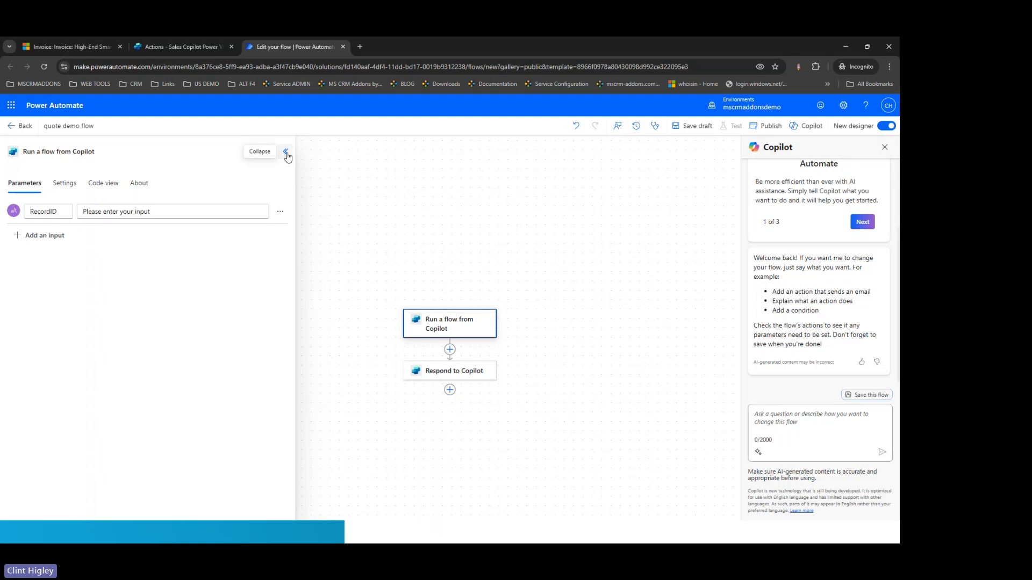
{"action": "left_click", "coordinate": [285, 152]}
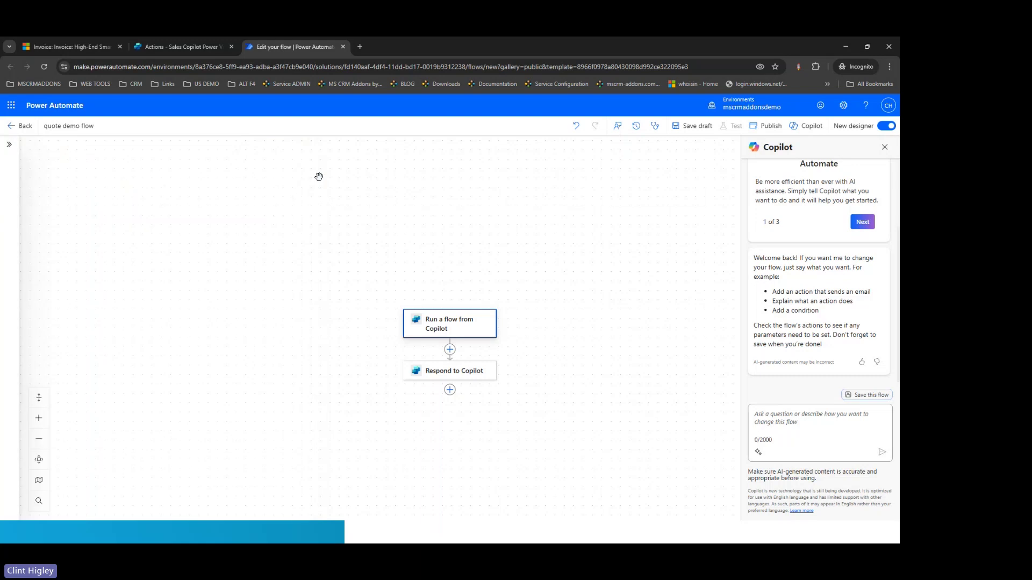
Insert the DocumentsCorePack action "Create document (sync) (V4)" between the "Run a flow from Copilot" trigger and "Respond to Copilot"
{"action": "left_click", "coordinate": [450, 351]}
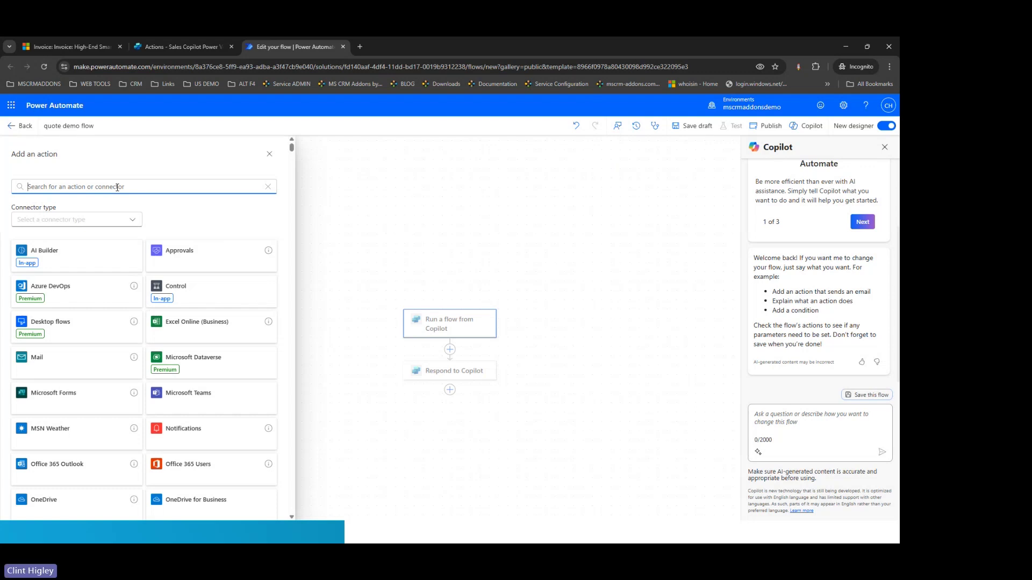
{"action": "type", "text": "docum"}
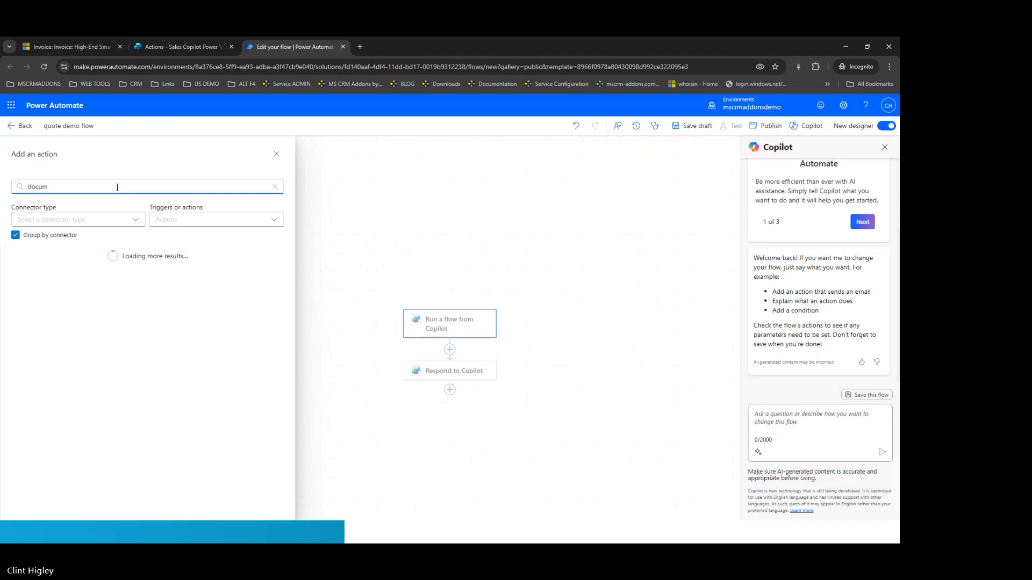
{"action": "type", "text": "entsco"}
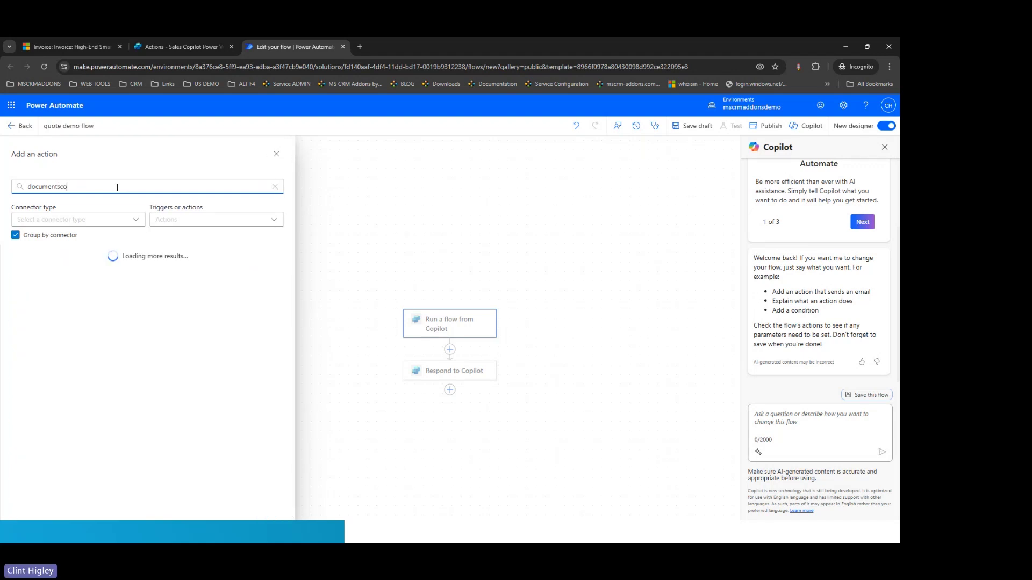
{"action": "type", "text": "repack"}
{"action": "left_click", "coordinate": [265, 271]}
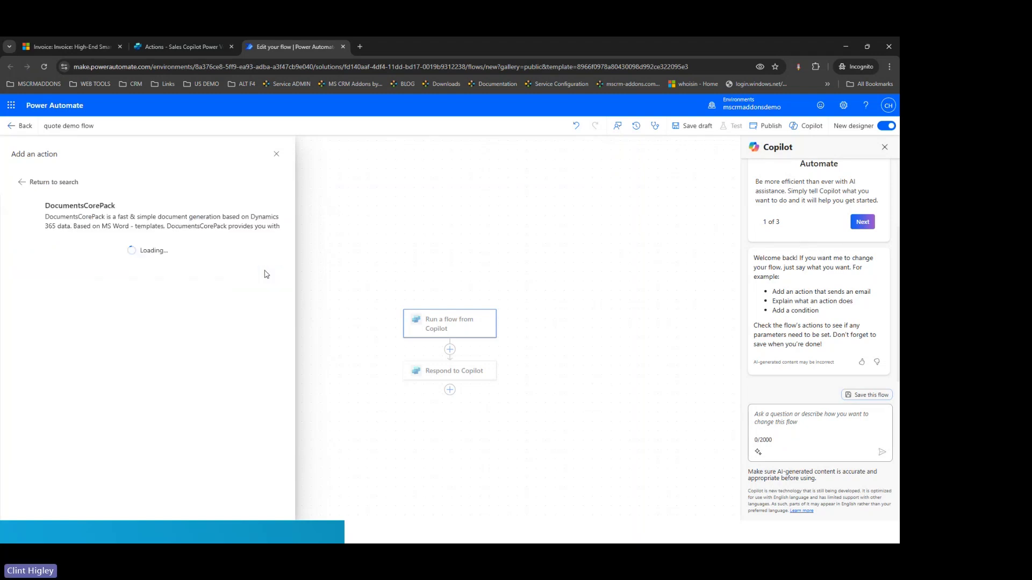
{"action": "scroll", "coordinate": [106, 292], "scroll_direction": "down", "scroll_amount": 3}
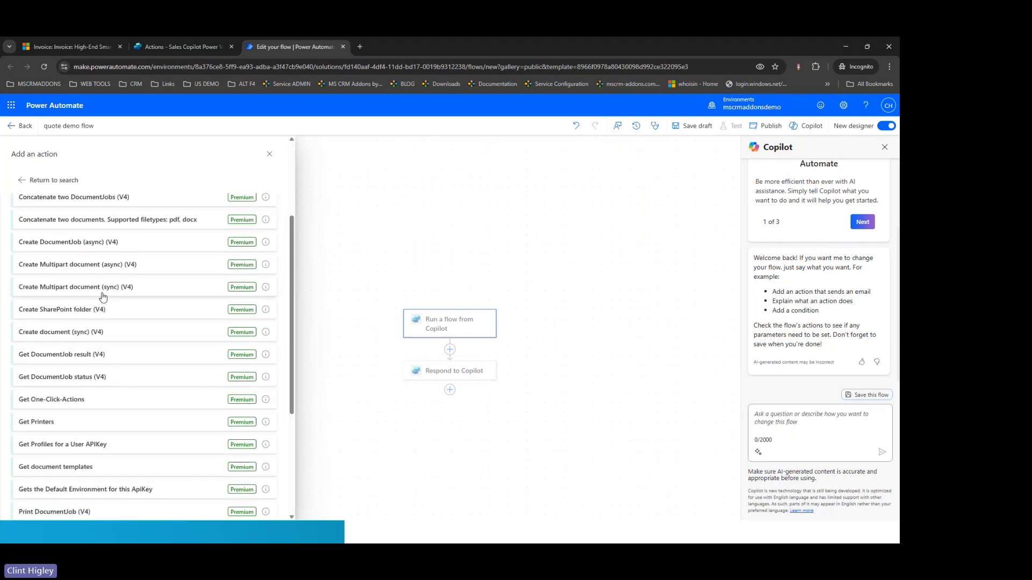
{"action": "left_click", "coordinate": [60, 337]}
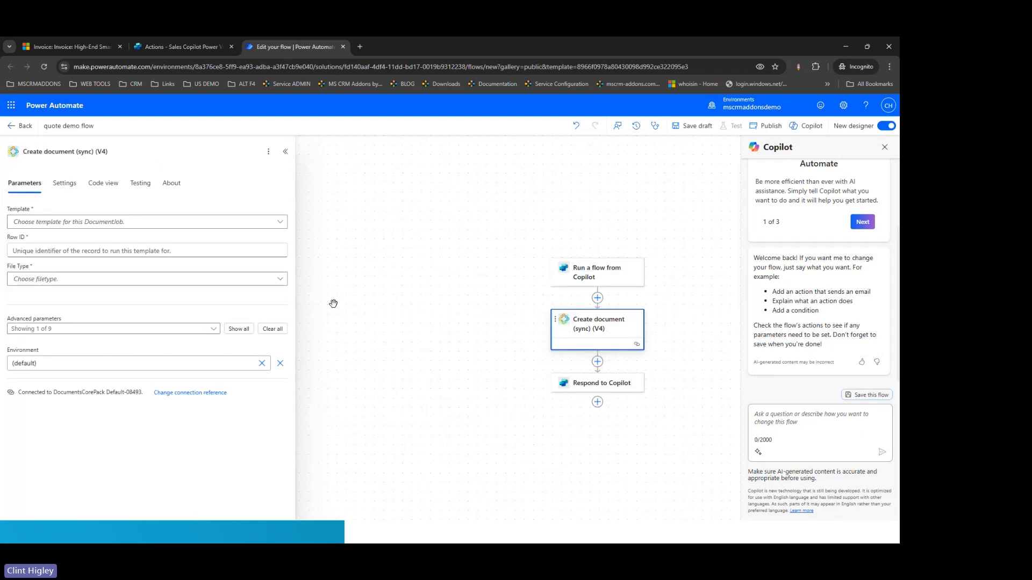
{"action": "left_click", "coordinate": [280, 223]}
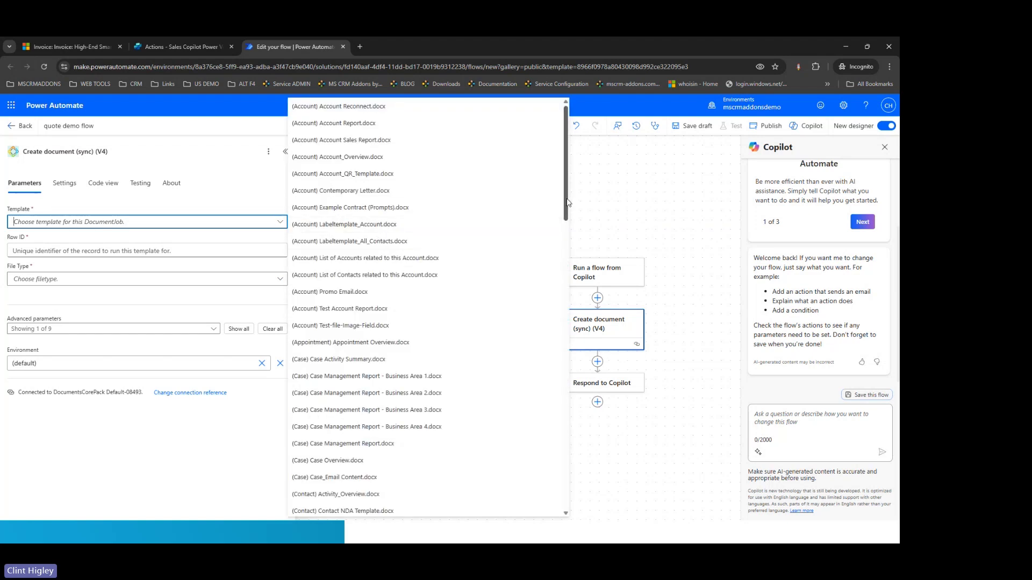
{"action": "scroll", "coordinate": [567, 205], "scroll_direction": "down", "scroll_amount": 3}
{"action": "left_click", "coordinate": [540, 207]}
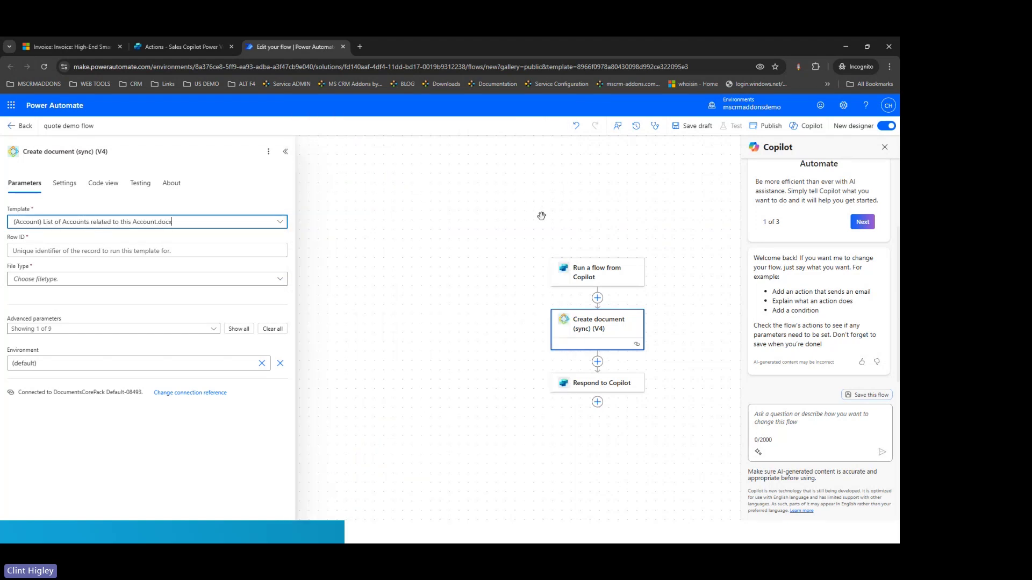
Set the Create document action's template to "(Quote) Quote_Grouping_Discounts.docx"
{"action": "left_click", "coordinate": [280, 222]}
{"action": "left_click_drag", "start_coordinate": [566, 213], "coordinate": [564, 465]}
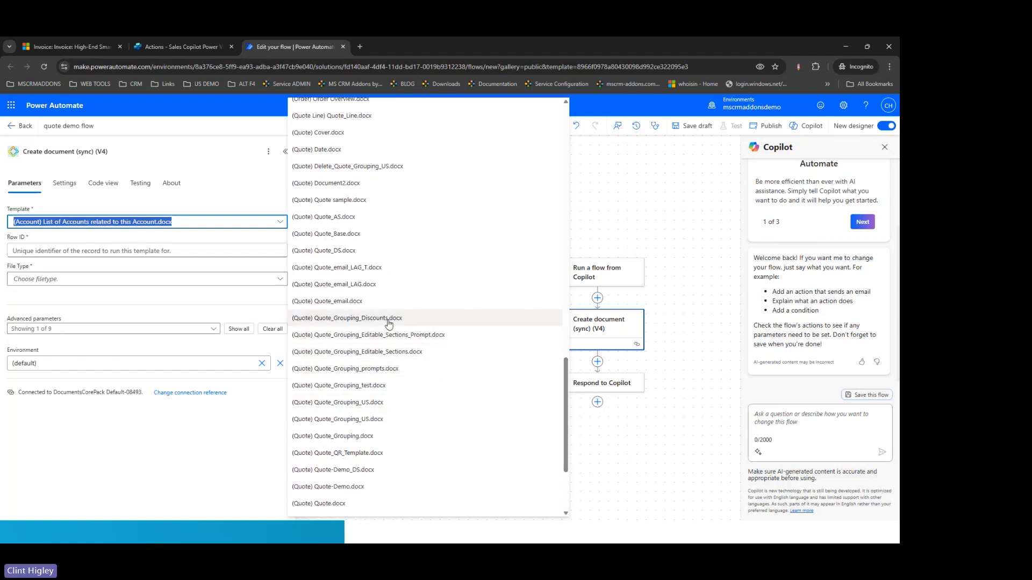
{"action": "left_click", "coordinate": [358, 323]}
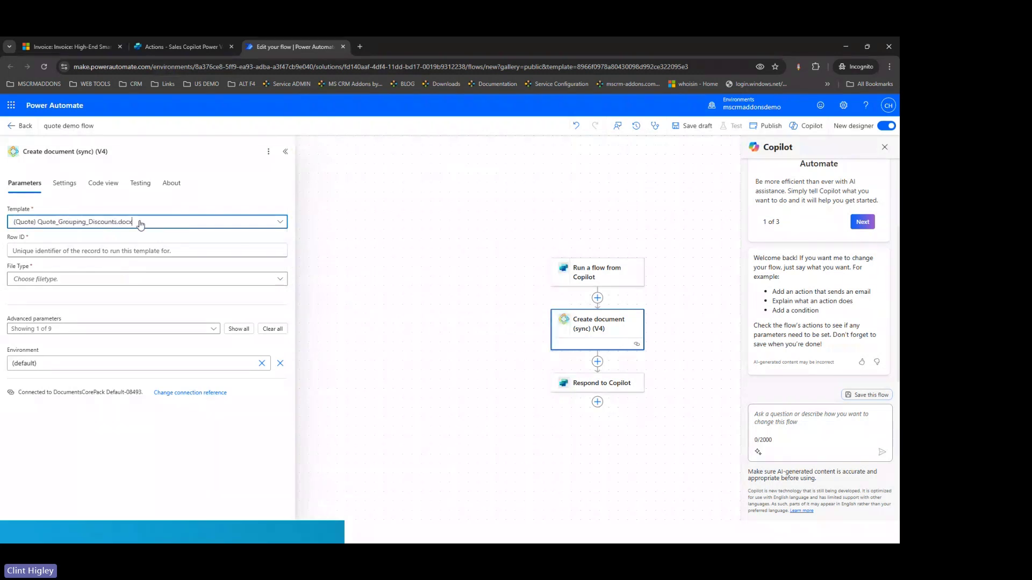
Fill the Create document action's Row ID with the trigger's RecordID dynamic content and set the file type to pdf
{"action": "left_click", "coordinate": [63, 252]}
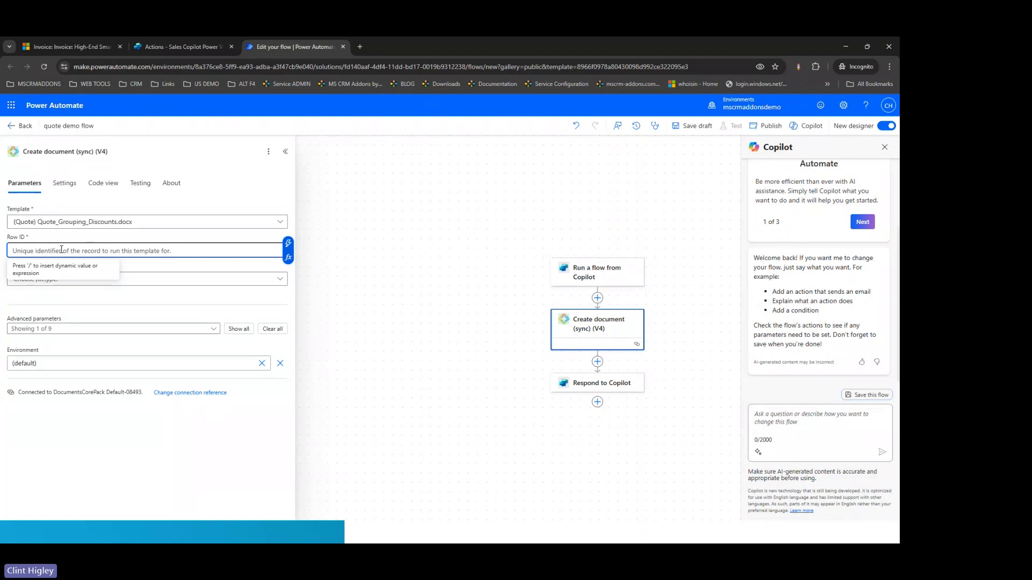
{"action": "type", "text": "/"}
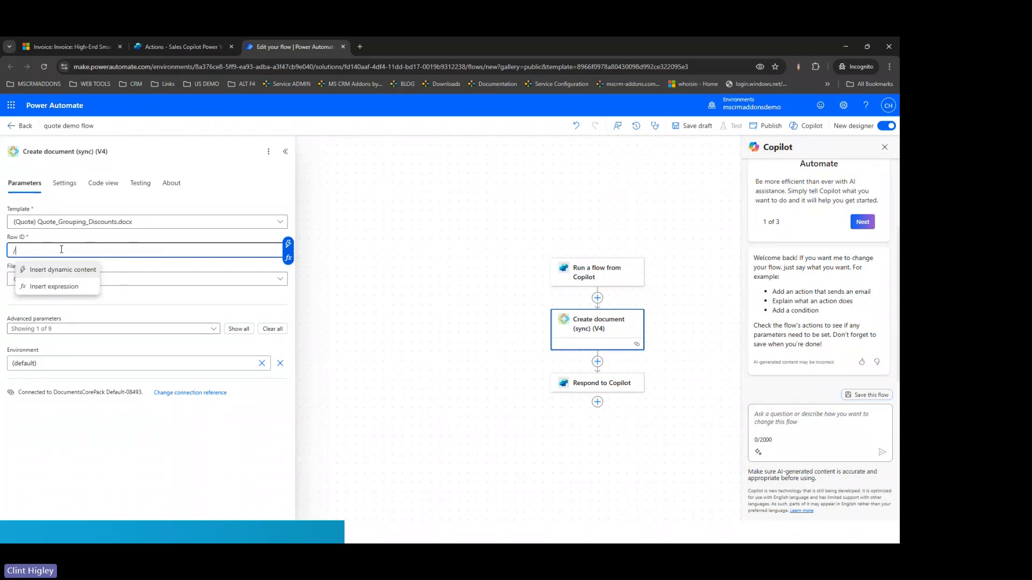
{"action": "left_click", "coordinate": [56, 270]}
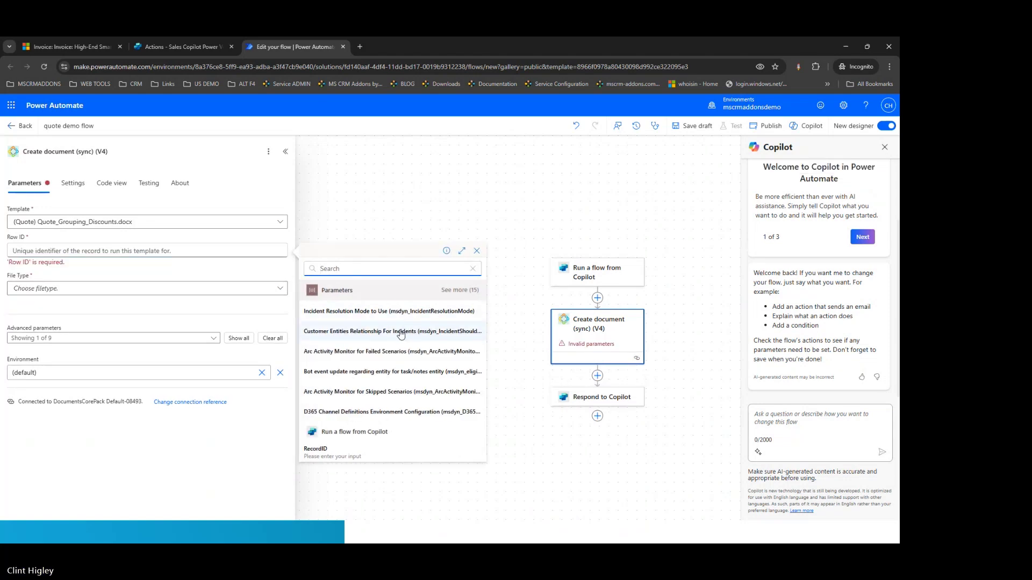
{"action": "left_click", "coordinate": [322, 457]}
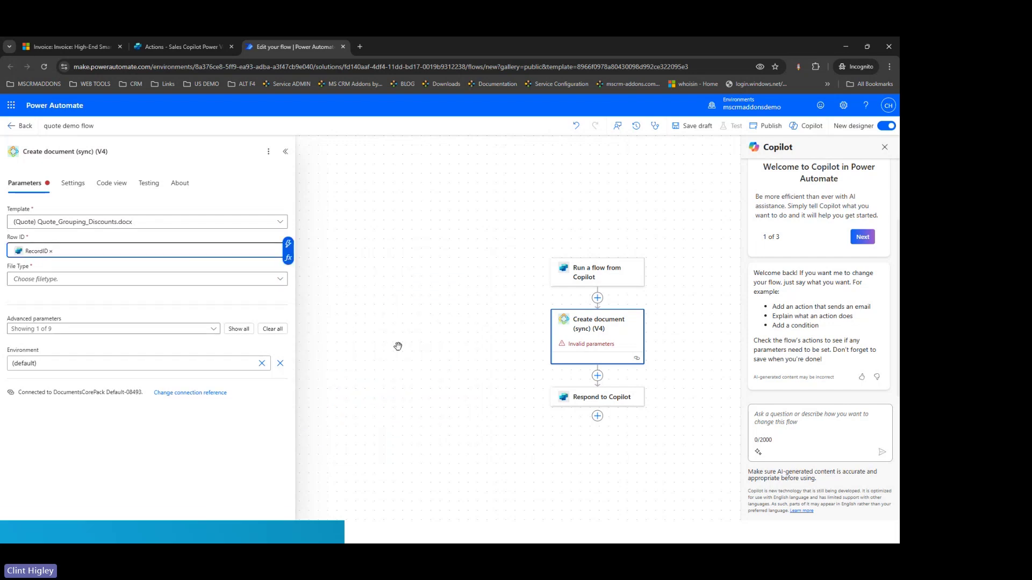
{"action": "left_click", "coordinate": [278, 280]}
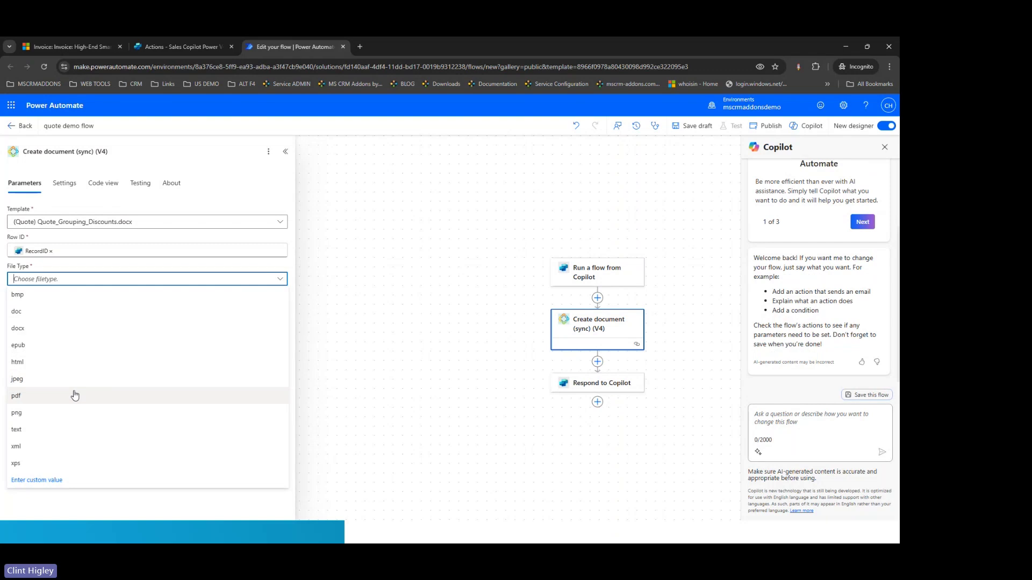
{"action": "left_click", "coordinate": [58, 405]}
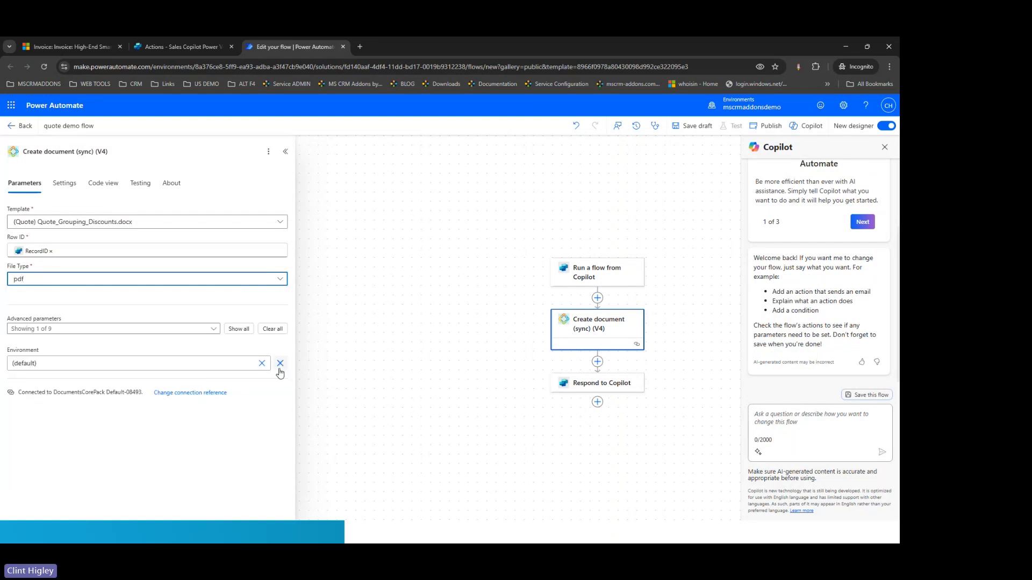
Replace the Environment advanced parameter with Save to SharePoint set to Yes, and collapse the Create document action's settings
{"action": "left_click", "coordinate": [280, 365]}
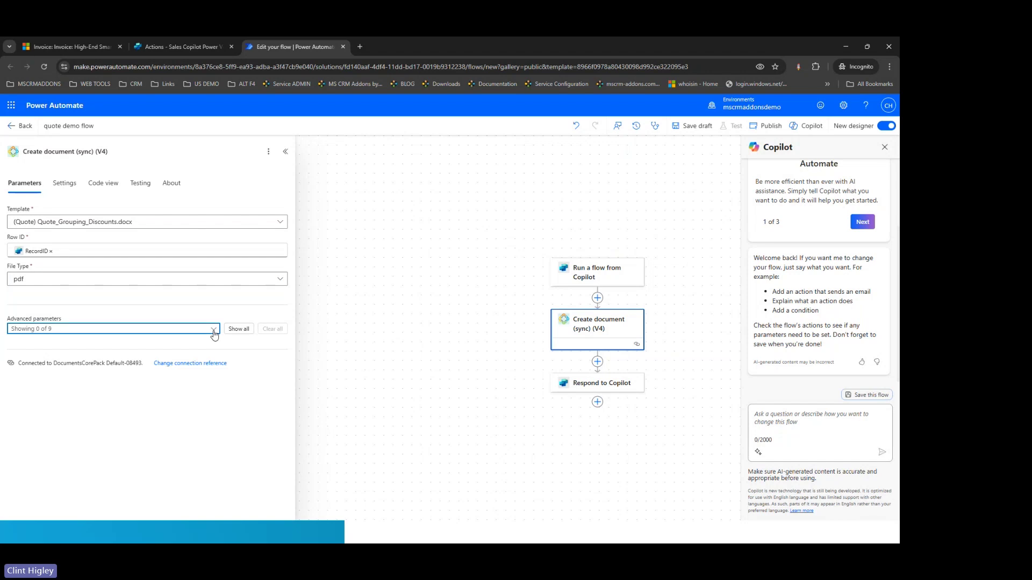
{"action": "left_click", "coordinate": [209, 332]}
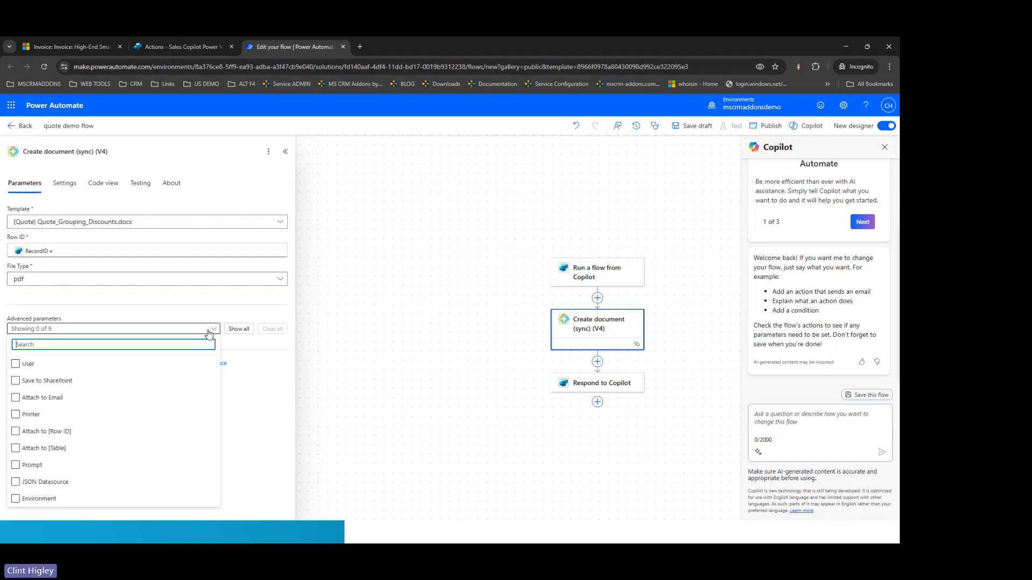
{"action": "left_click", "coordinate": [15, 382]}
{"action": "left_click", "coordinate": [254, 385]}
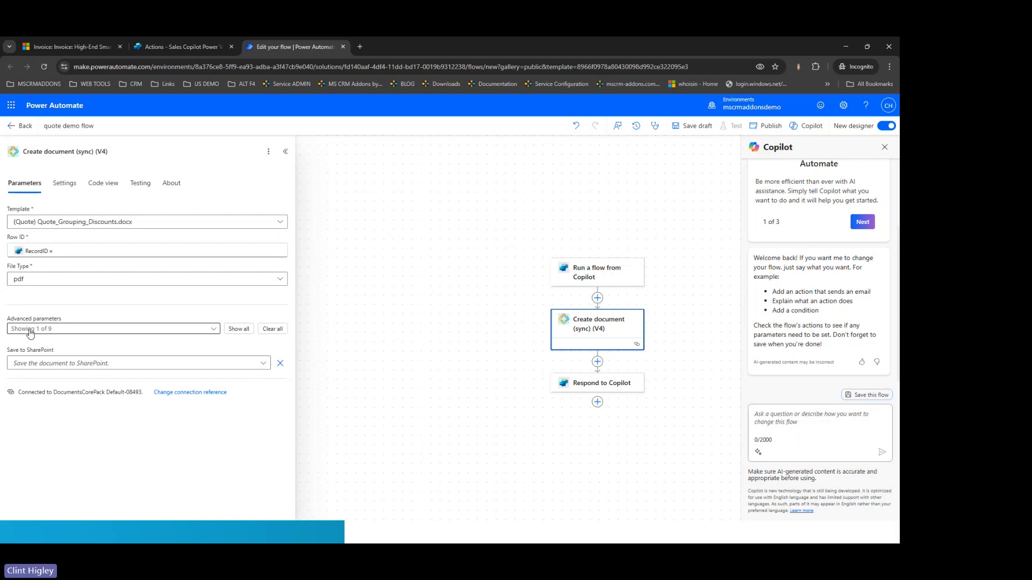
{"action": "left_click", "coordinate": [262, 363]}
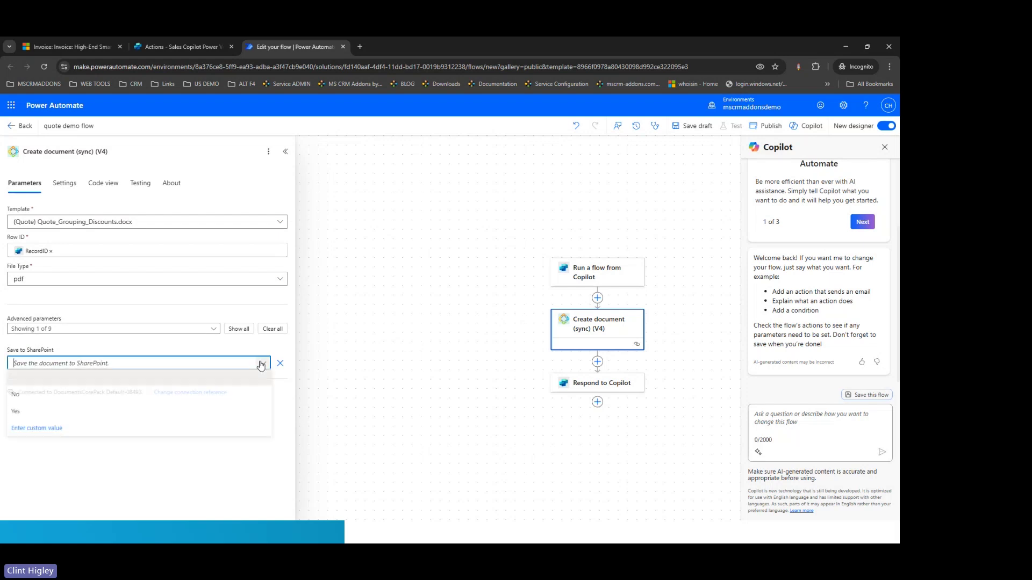
{"action": "left_click", "coordinate": [34, 413]}
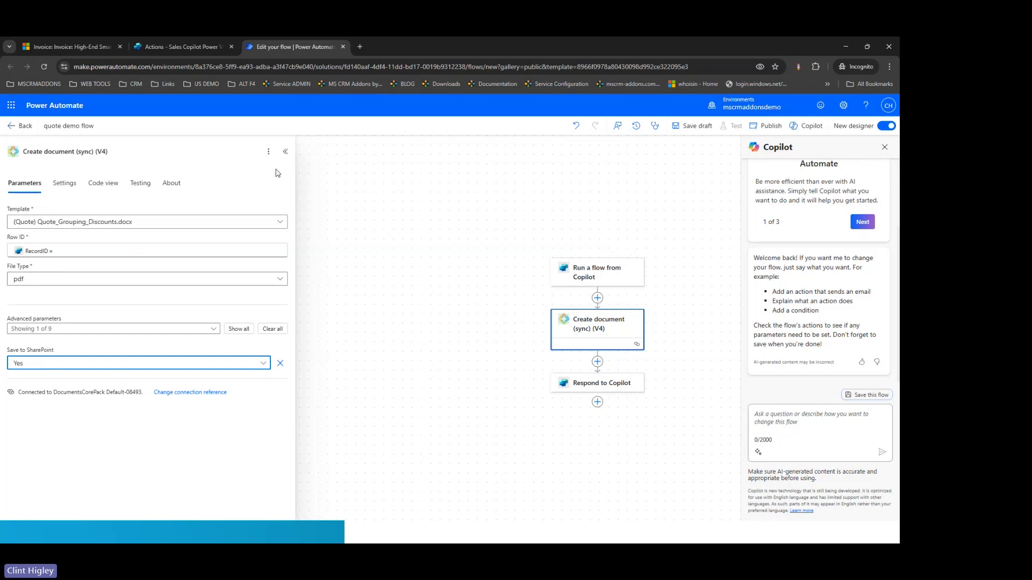
{"action": "left_click", "coordinate": [286, 153]}
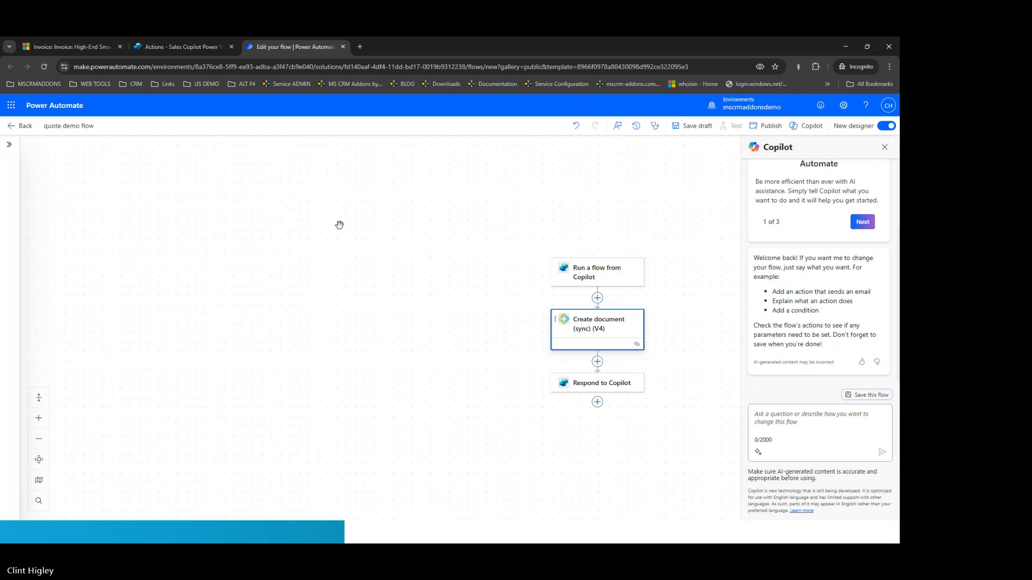
Add a text output named "DocumentURL" to the "Respond to Copilot" action
{"action": "left_click", "coordinate": [592, 384]}
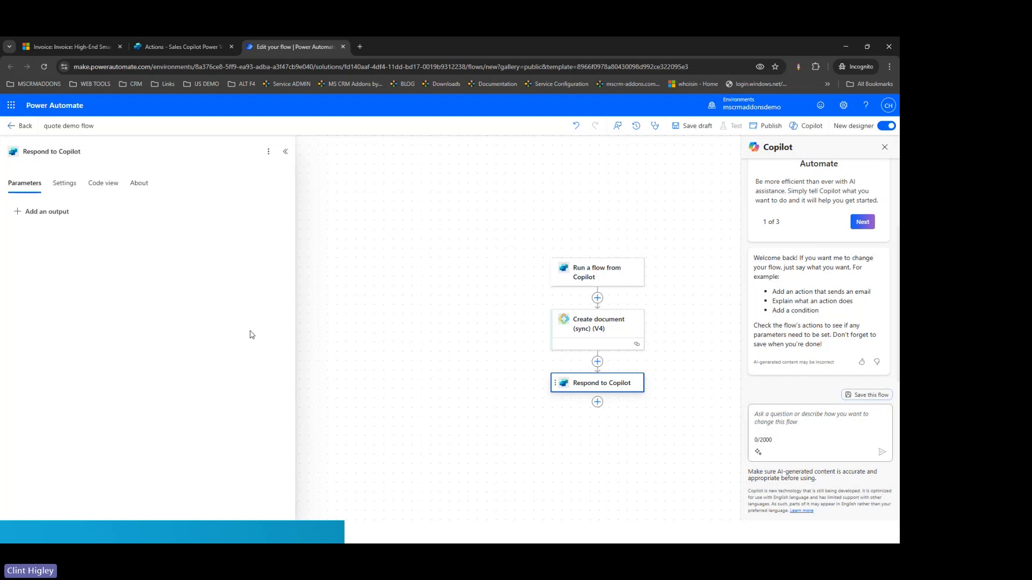
{"action": "left_click", "coordinate": [42, 215]}
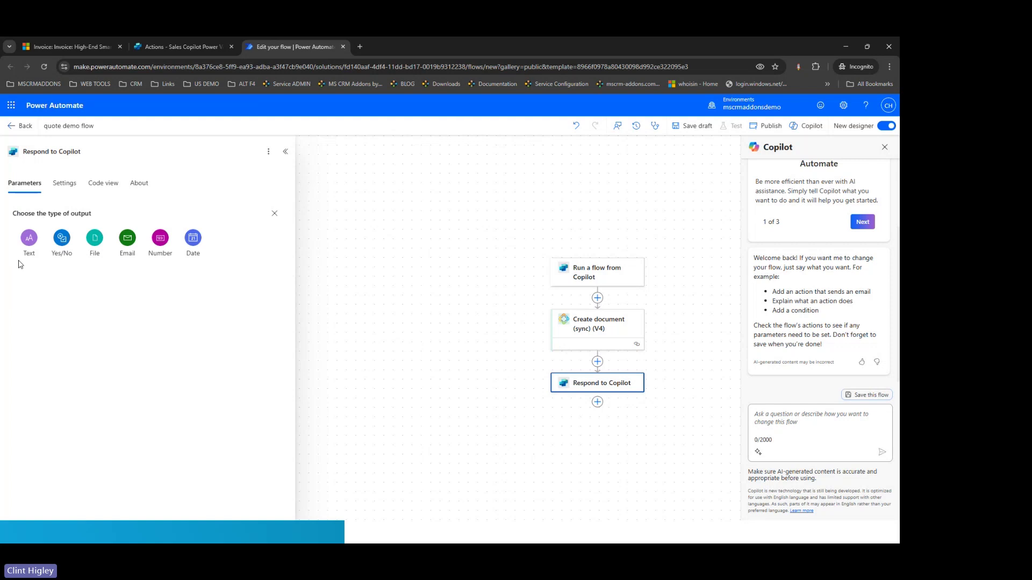
{"action": "left_click", "coordinate": [24, 240]}
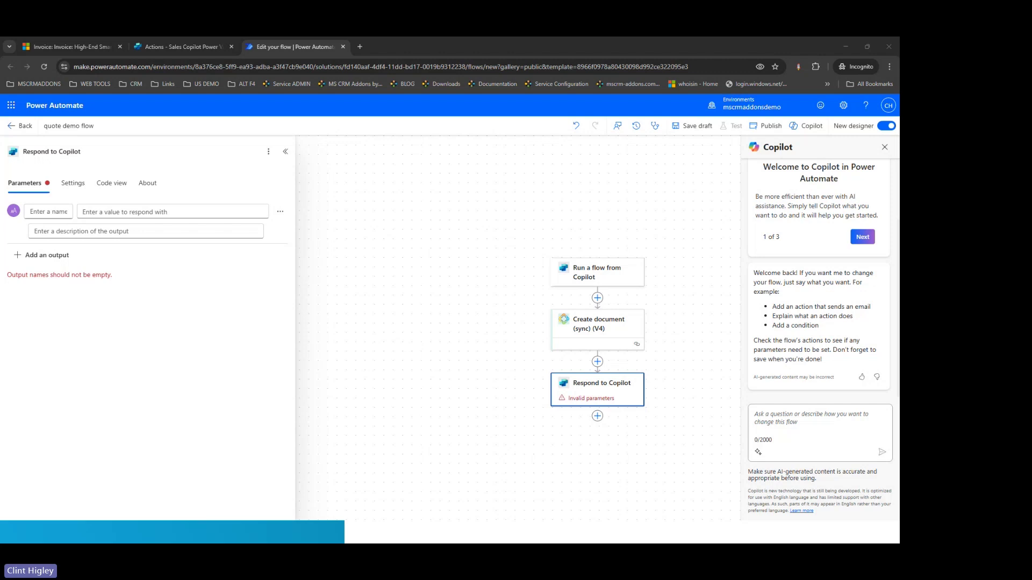
{"action": "left_click", "coordinate": [49, 213]}
{"action": "type", "text": "DocumentURL"}
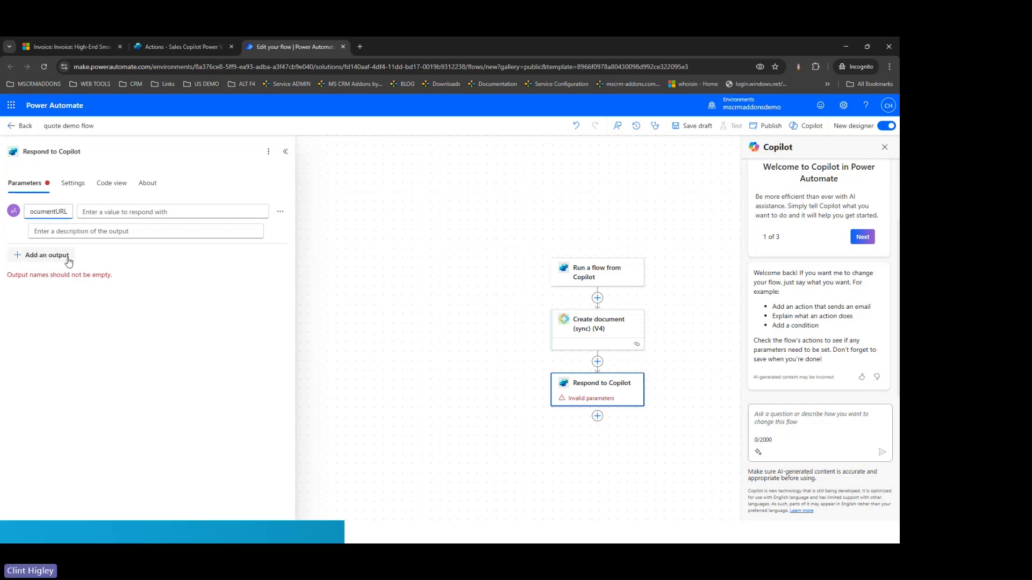
Add a second text output named "Filename" to the "Respond to Copilot" action
{"action": "left_click", "coordinate": [55, 258]}
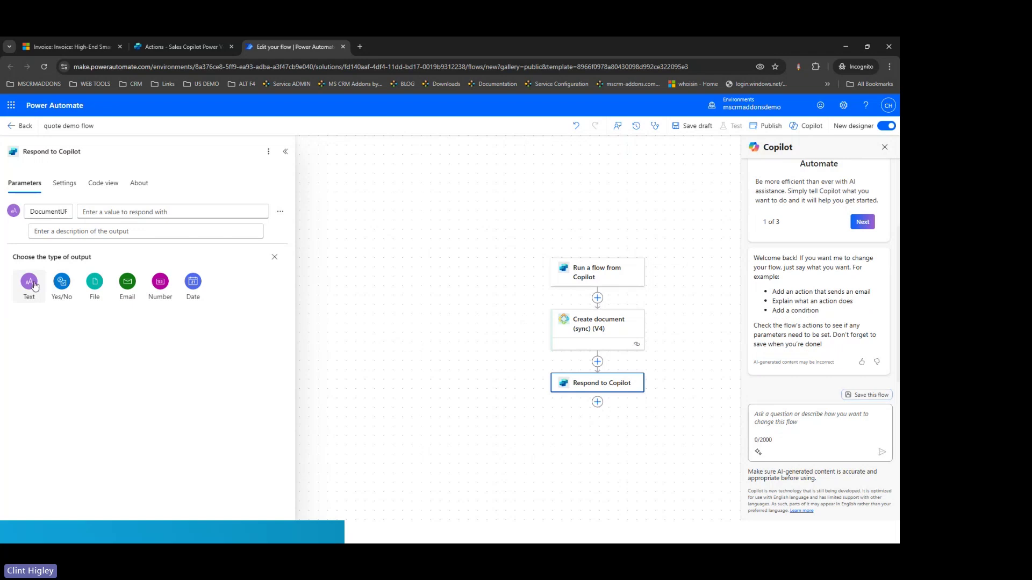
{"action": "left_click", "coordinate": [29, 282]}
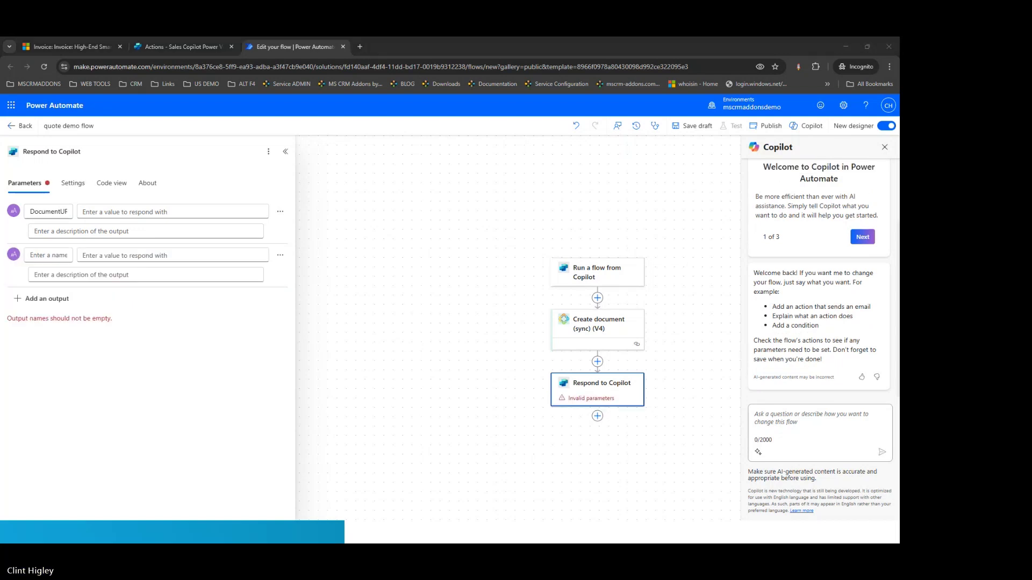
{"action": "left_click", "coordinate": [49, 255]}
{"action": "type", "text": "Filename"}
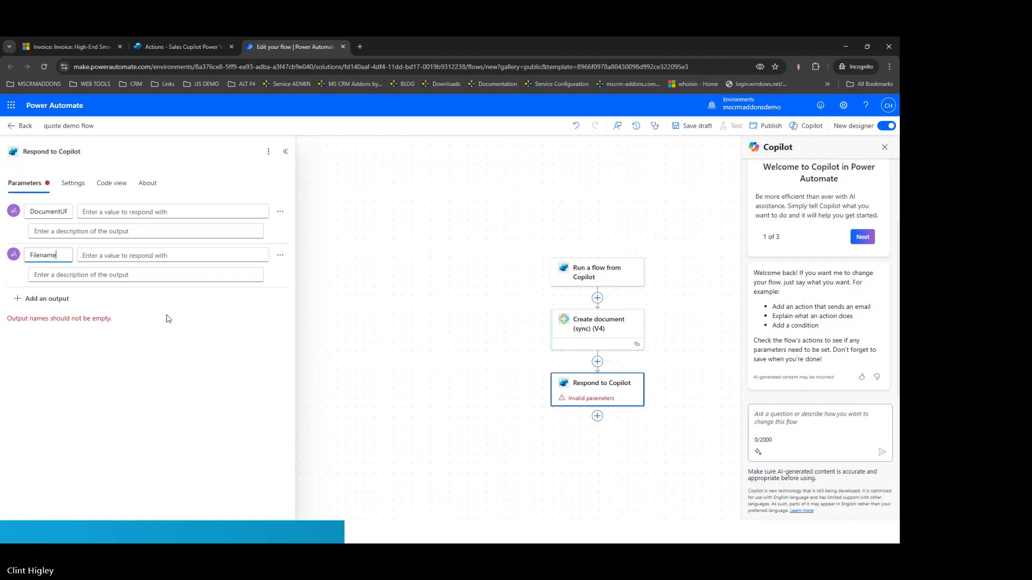
Set the Filename output's value to the "body/File name" dynamic content from the Create document action
{"action": "left_click", "coordinate": [109, 213]}
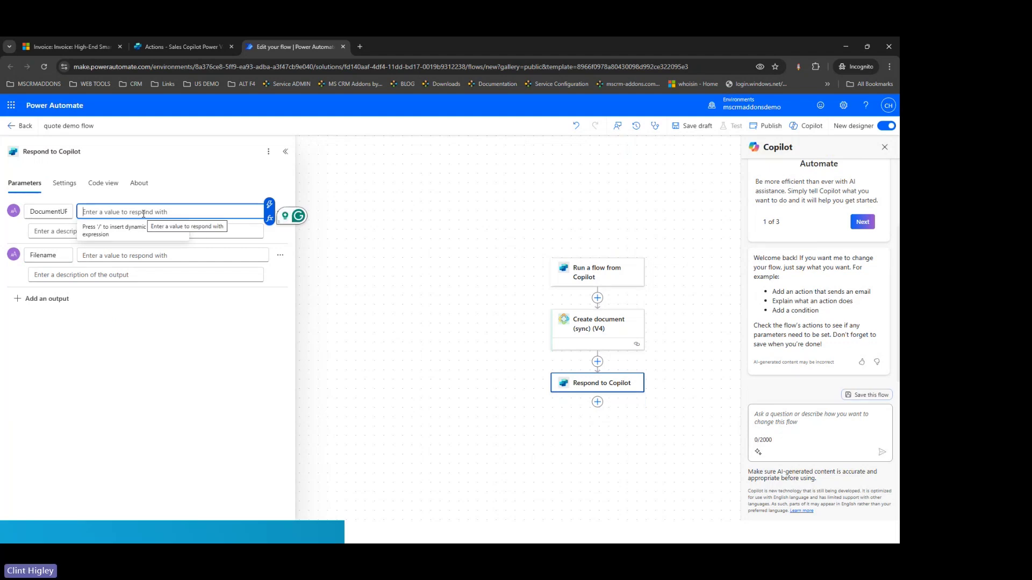
{"action": "left_click", "coordinate": [113, 257]}
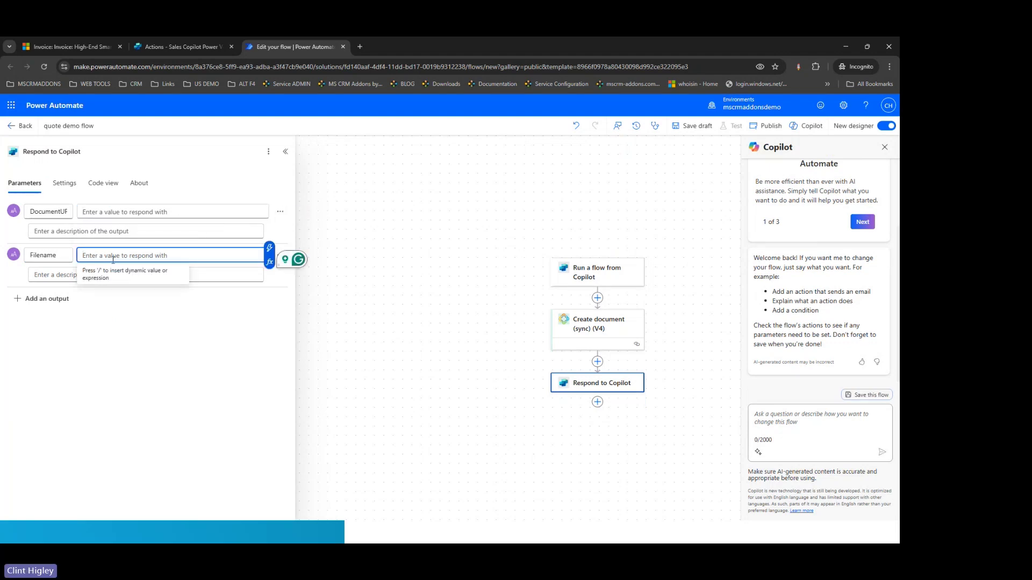
{"action": "type", "text": "/"}
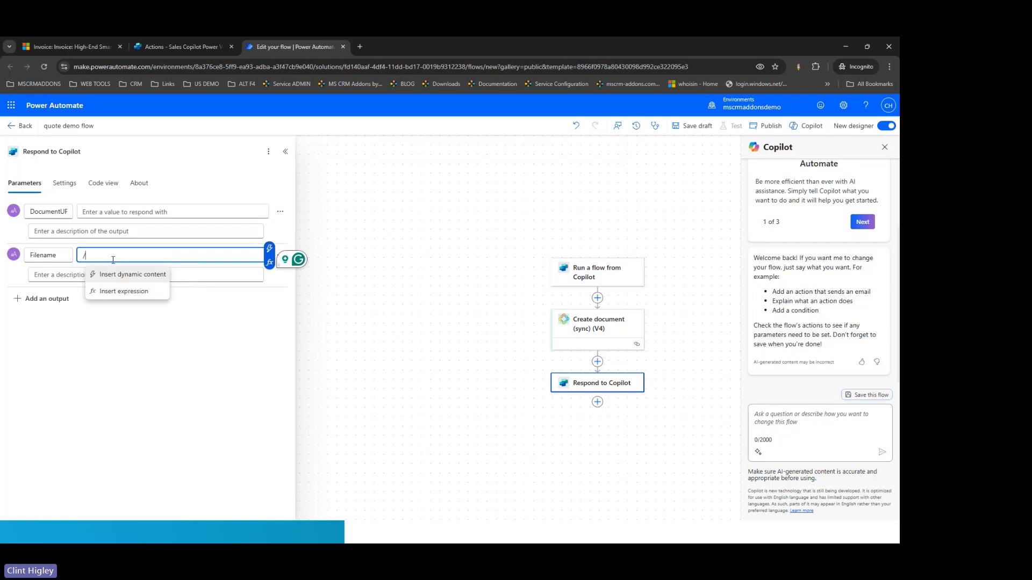
{"action": "left_click", "coordinate": [129, 275]}
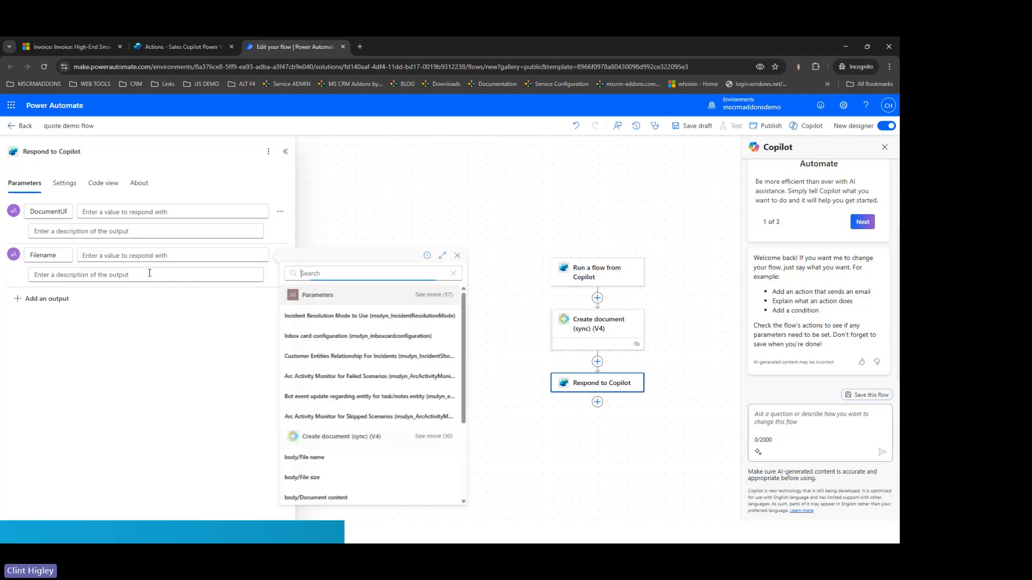
{"action": "scroll", "coordinate": [339, 343], "scroll_direction": "down", "scroll_amount": 5}
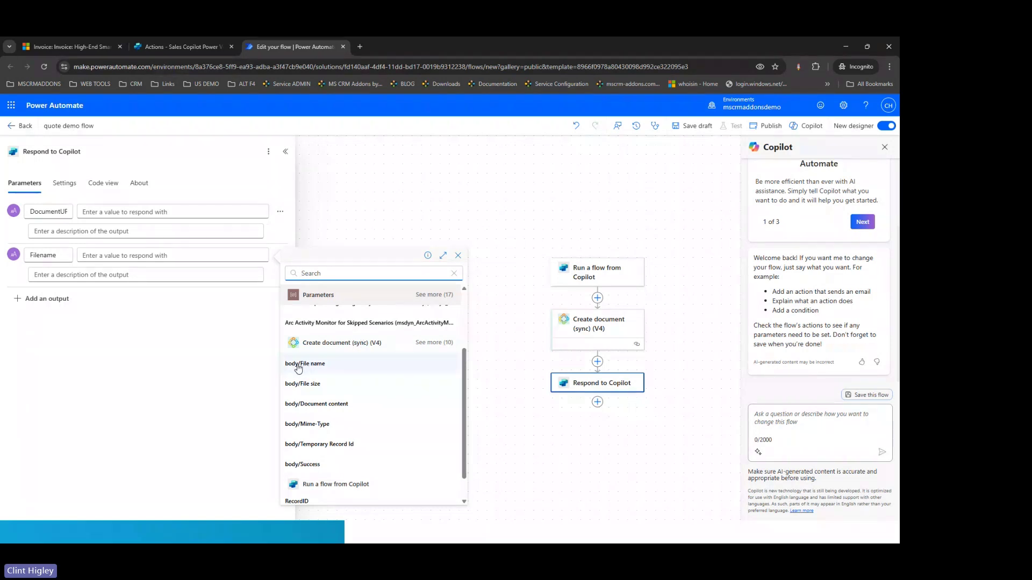
{"action": "left_click", "coordinate": [319, 367]}
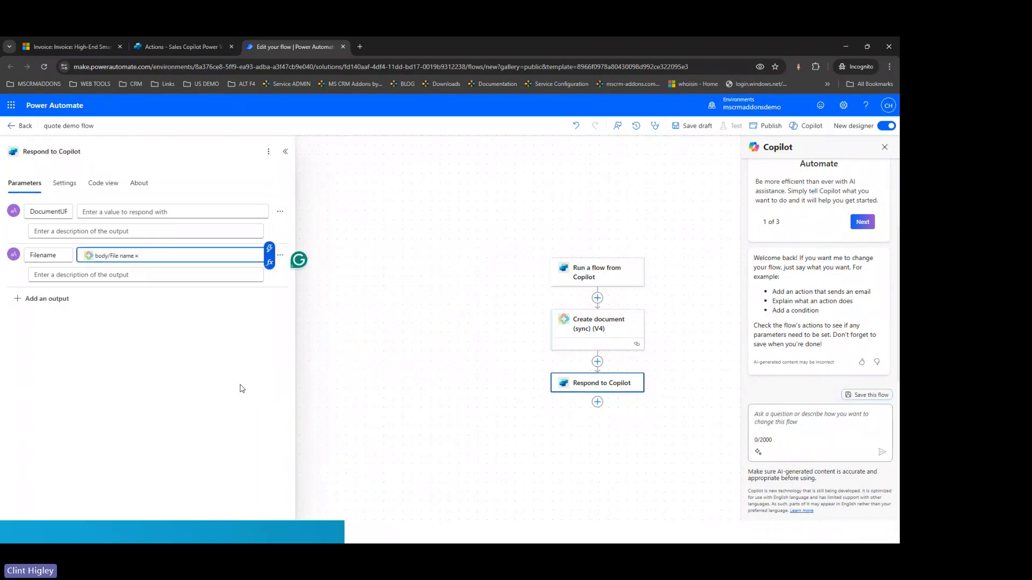
Examine the dynamic content that Create document (sync) (V4) offers for the DocumentURL output value
{"action": "left_click", "coordinate": [135, 210]}
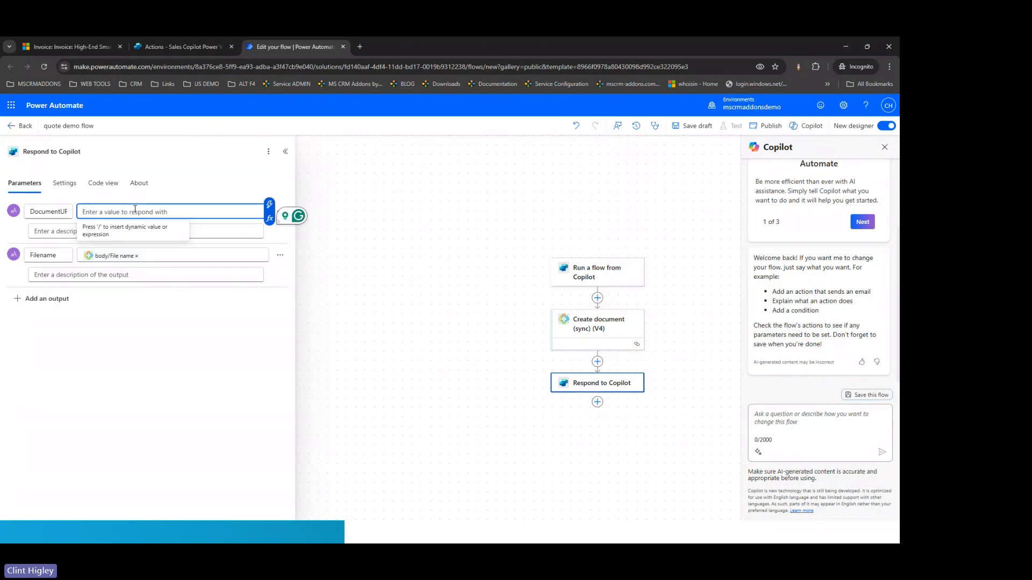
{"action": "type", "text": "/"}
{"action": "left_click", "coordinate": [129, 231]}
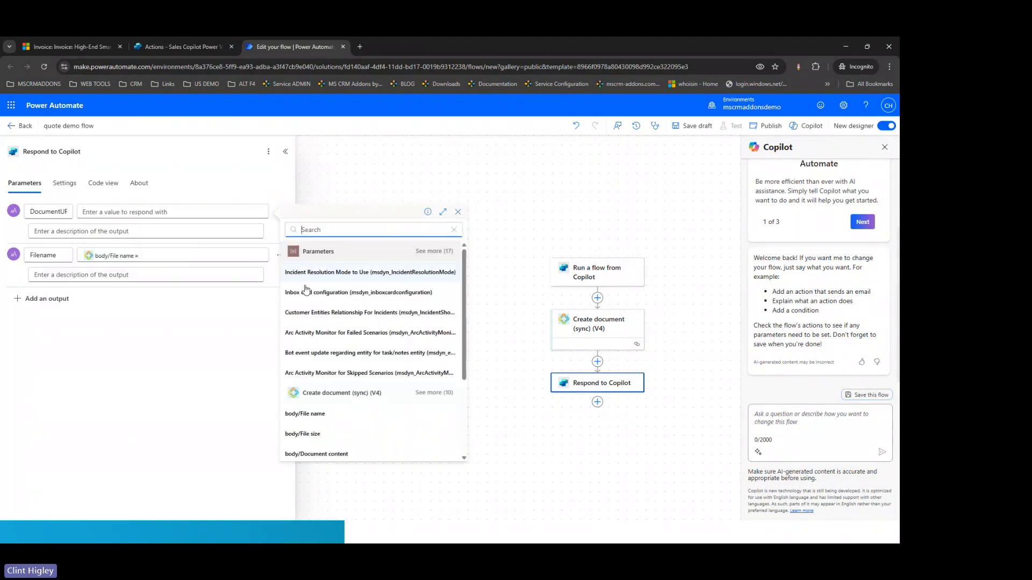
{"action": "scroll", "coordinate": [458, 360], "scroll_direction": "down", "scroll_amount": 2}
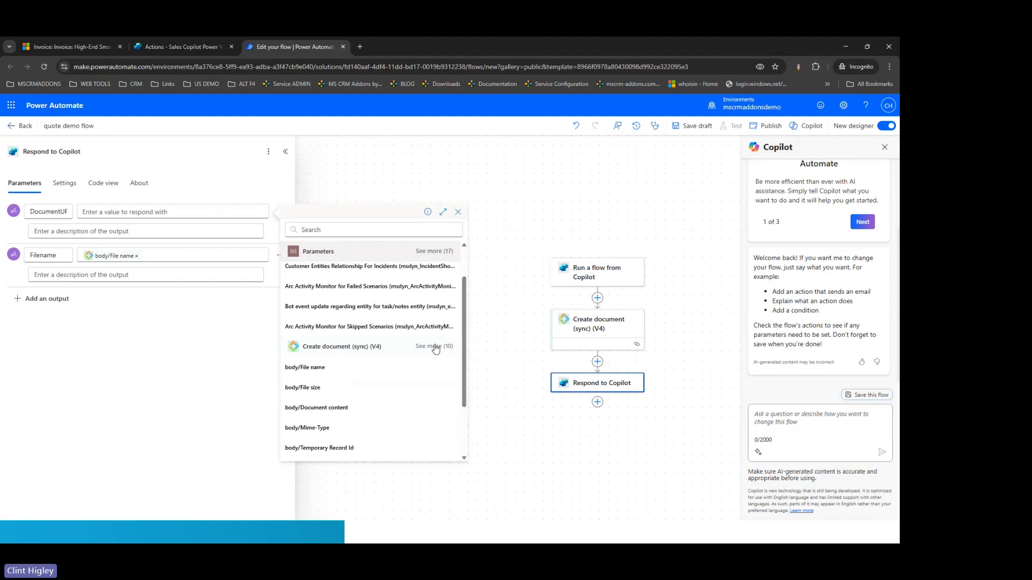
{"action": "left_click", "coordinate": [437, 346]}
{"action": "scroll", "coordinate": [385, 389], "scroll_direction": "down", "scroll_amount": 3}
{"action": "scroll", "coordinate": [371, 386], "scroll_direction": "down", "scroll_amount": 1}
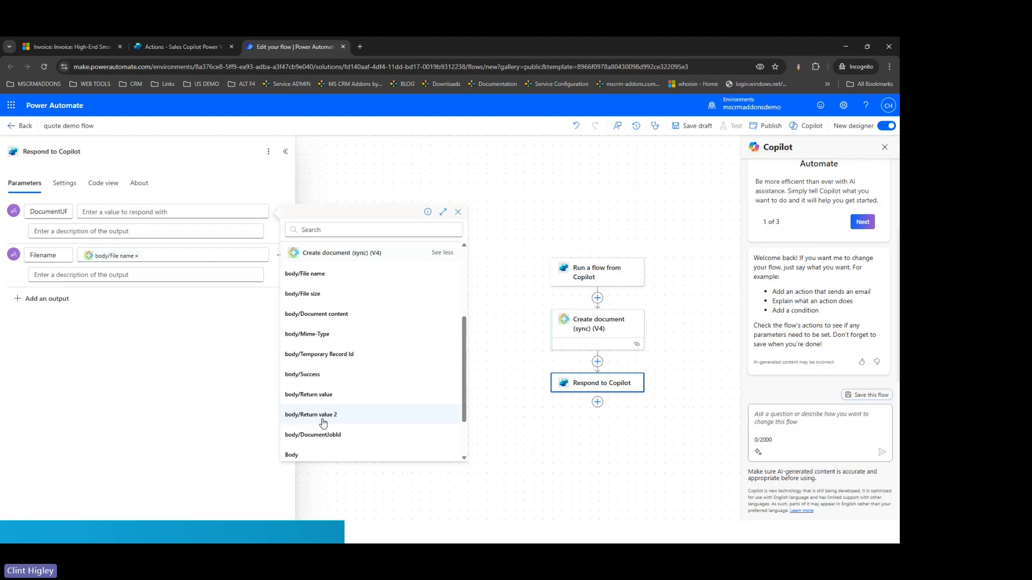
{"action": "left_click", "coordinate": [458, 213]}
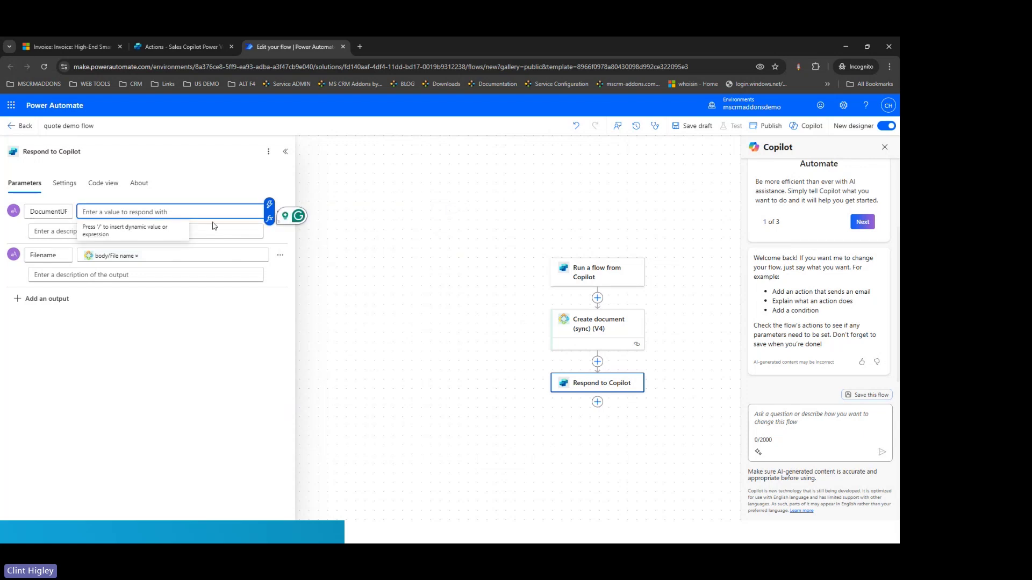
{"action": "left_click", "coordinate": [270, 220]}
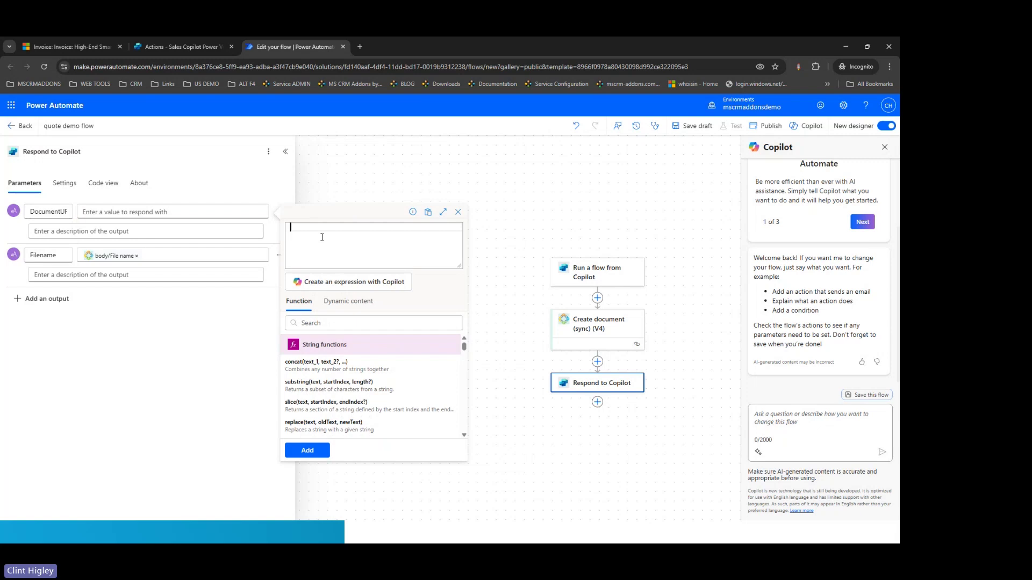
{"action": "type", "text": "rep"}
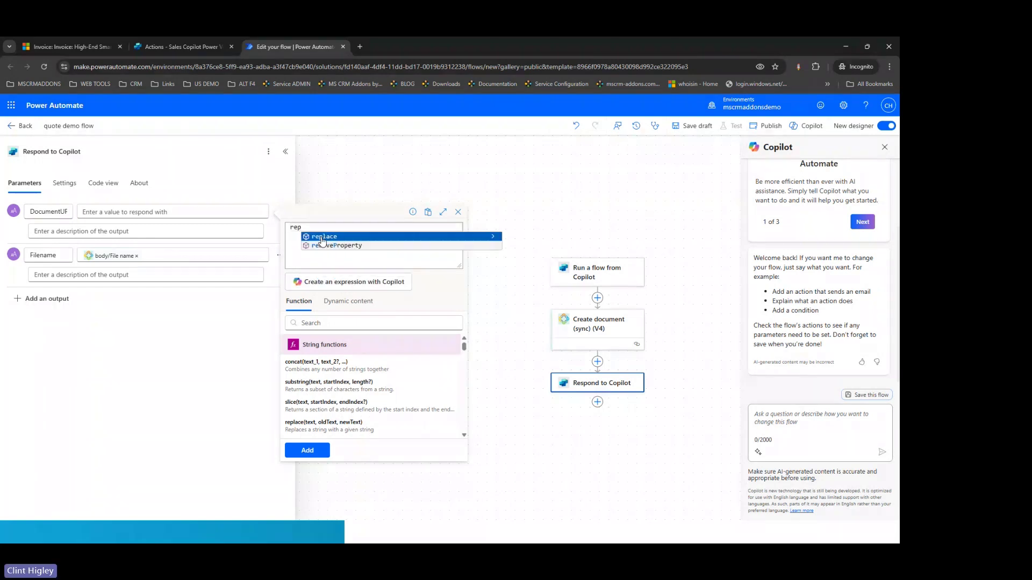
{"action": "left_click", "coordinate": [323, 238]}
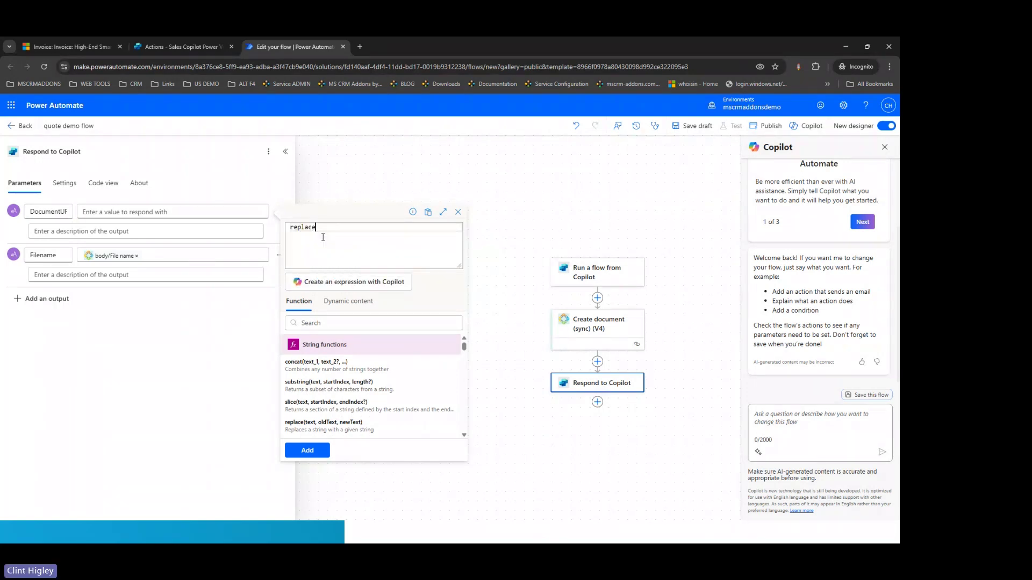
{"action": "type", "text": "("}
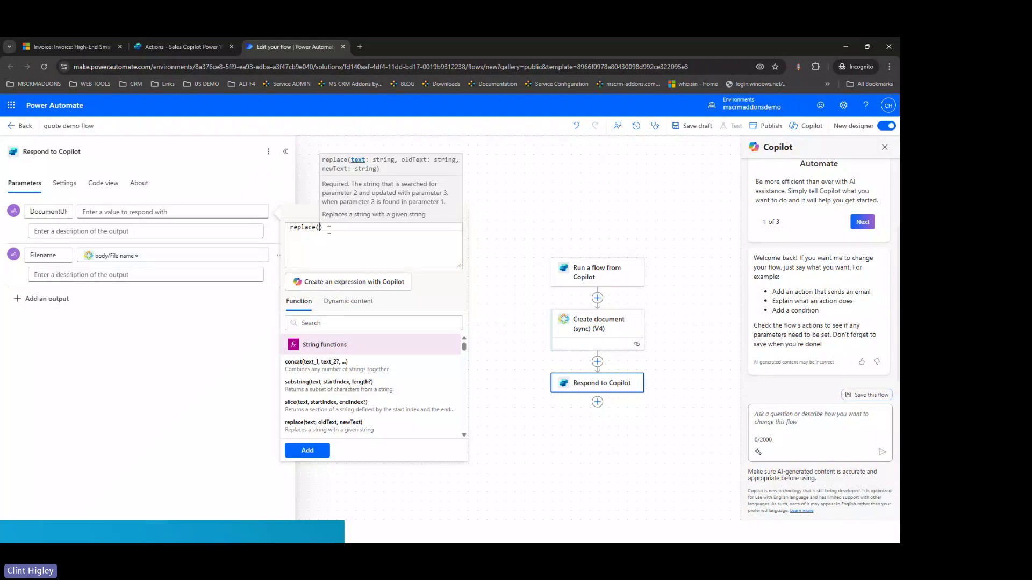
{"action": "left_click", "coordinate": [350, 302]}
{"action": "left_click_drag", "start_coordinate": [465, 365], "coordinate": [466, 401]}
{"action": "left_click", "coordinate": [434, 344]}
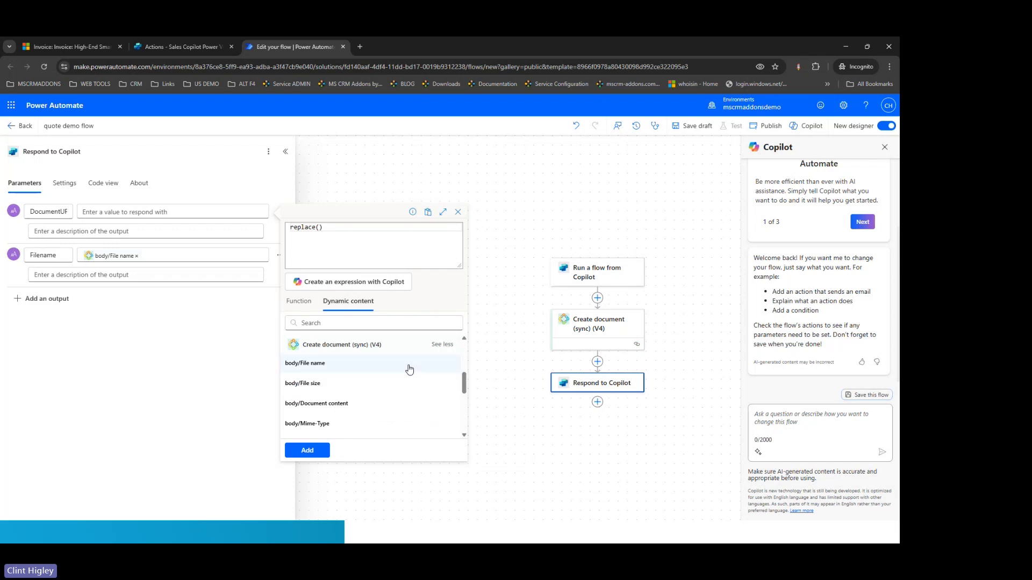
{"action": "scroll", "coordinate": [417, 382], "scroll_direction": "down", "scroll_amount": 3}
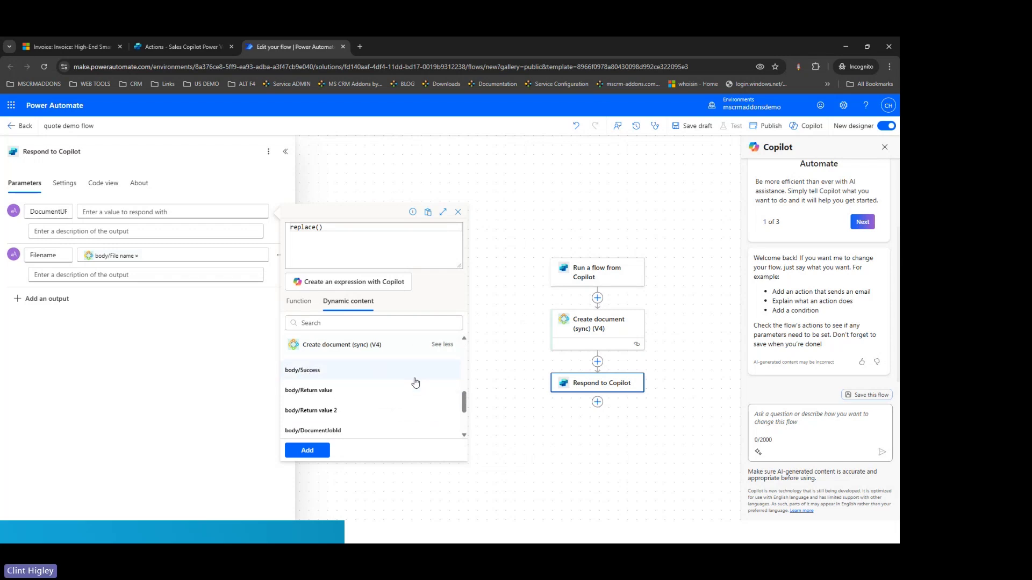
{"action": "left_click", "coordinate": [329, 411]}
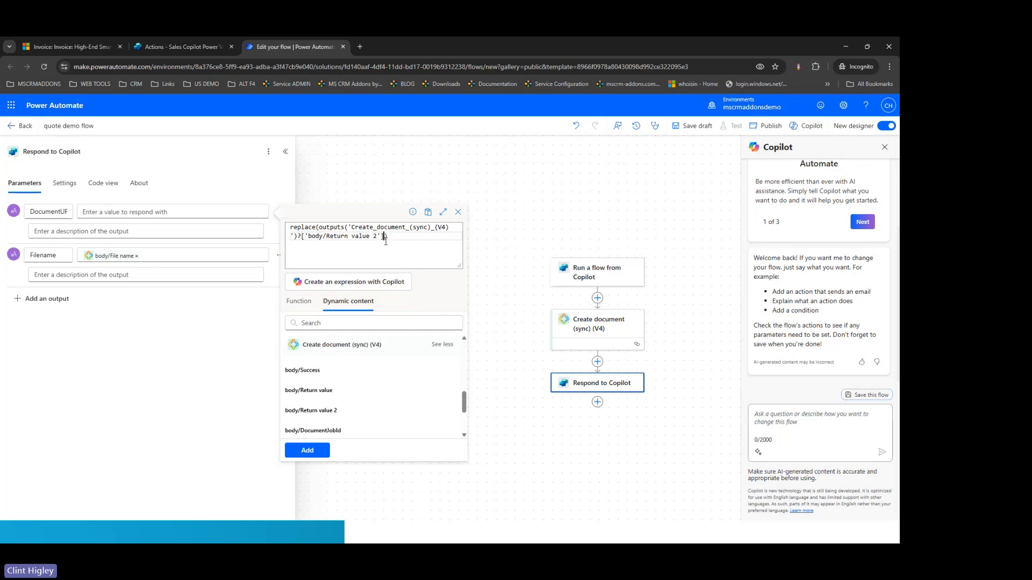
{"action": "left_click", "coordinate": [422, 254]}
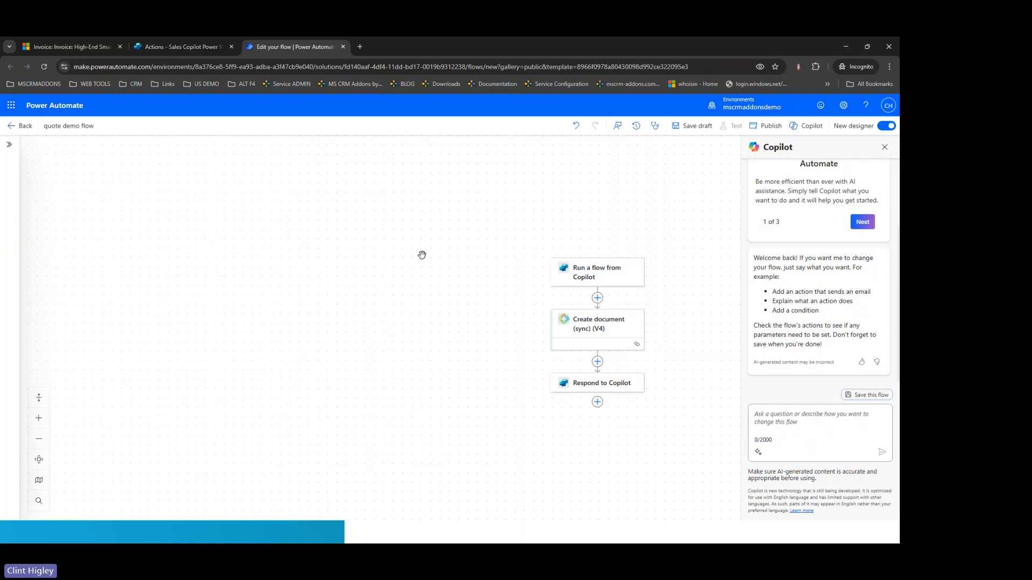
Start a replace() expression for the DocumentURL output in "Respond to Copilot", with Create document's "body/Return value 2" as its text argument
{"action": "left_click", "coordinate": [590, 382]}
{"action": "left_click", "coordinate": [177, 212]}
{"action": "left_click", "coordinate": [270, 219]}
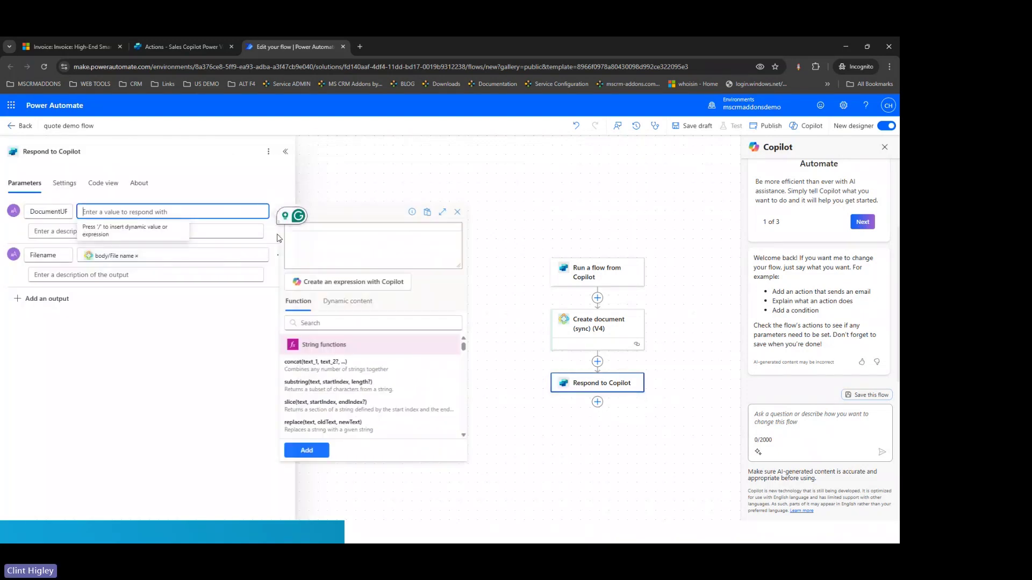
{"action": "type", "text": "replace"}
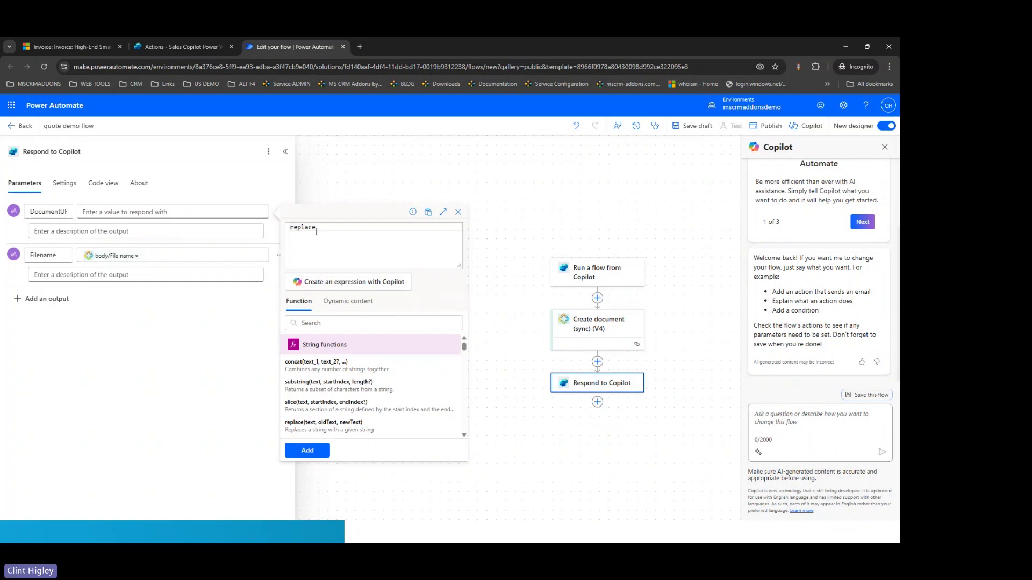
{"action": "type", "text": "("}
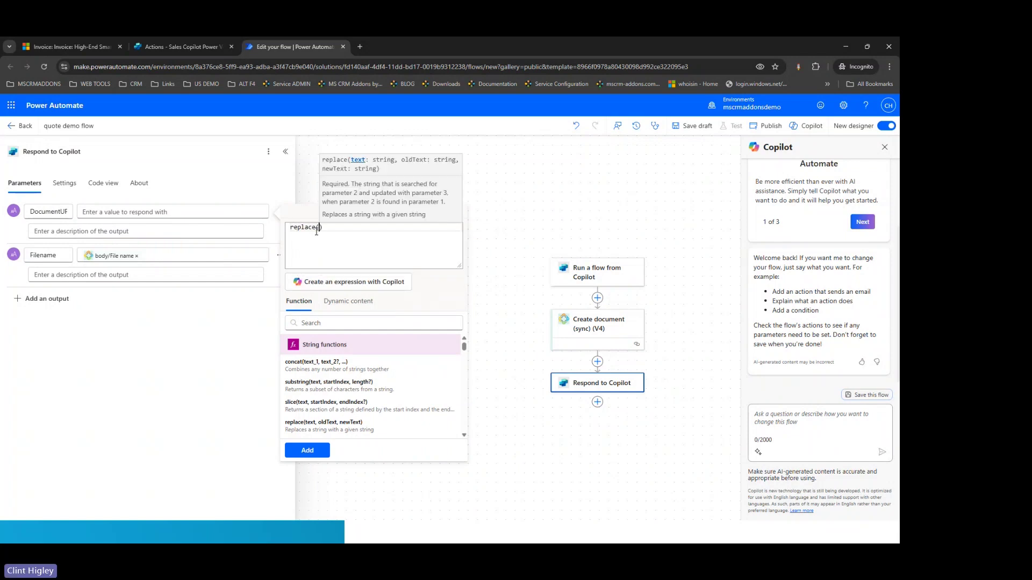
{"action": "left_click", "coordinate": [349, 301]}
{"action": "left_click_drag", "start_coordinate": [467, 362], "coordinate": [463, 390]}
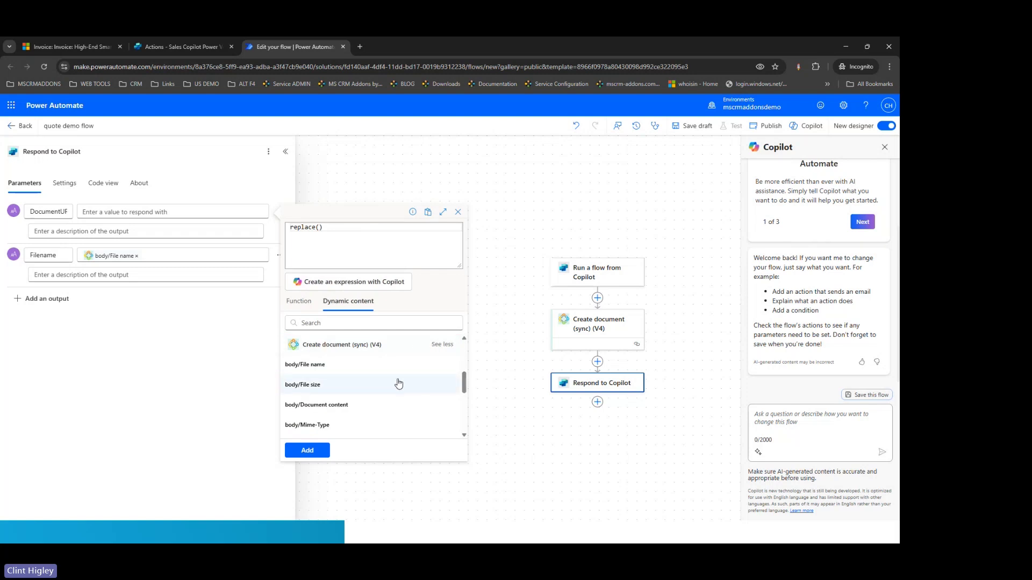
{"action": "scroll", "coordinate": [398, 383], "scroll_direction": "down", "scroll_amount": 2}
{"action": "left_click", "coordinate": [409, 413]}
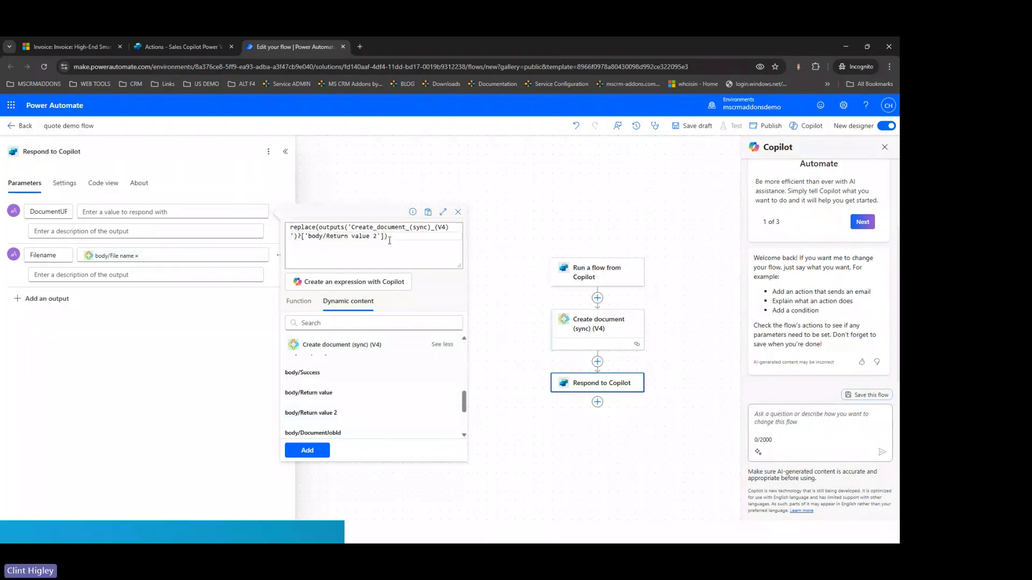
Complete the replace expression with ' ' as the old text and '%20' as the new text, and add it to DocumentURL
{"action": "type", "text": ", "}
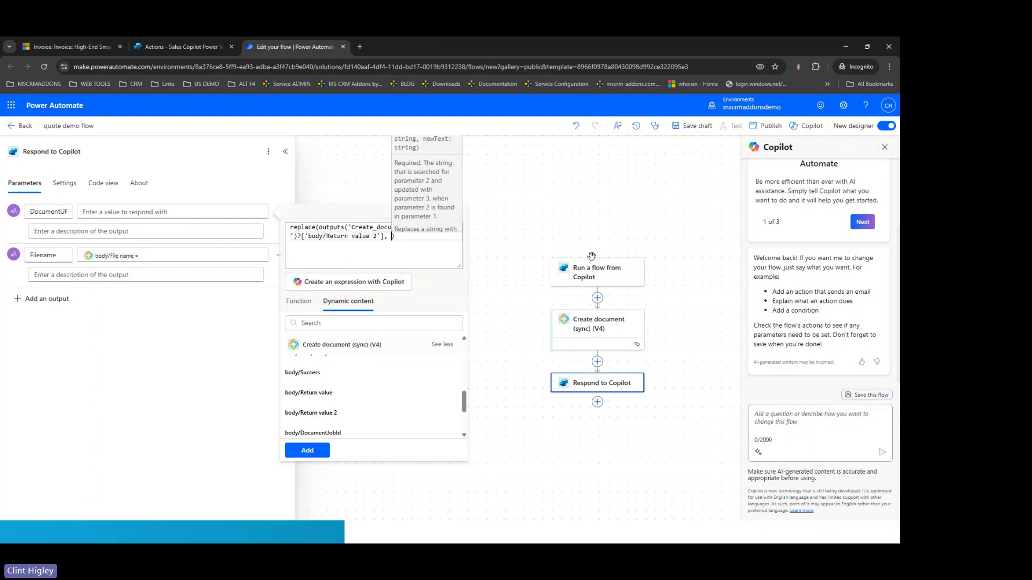
{"action": "type", "text": "' "}
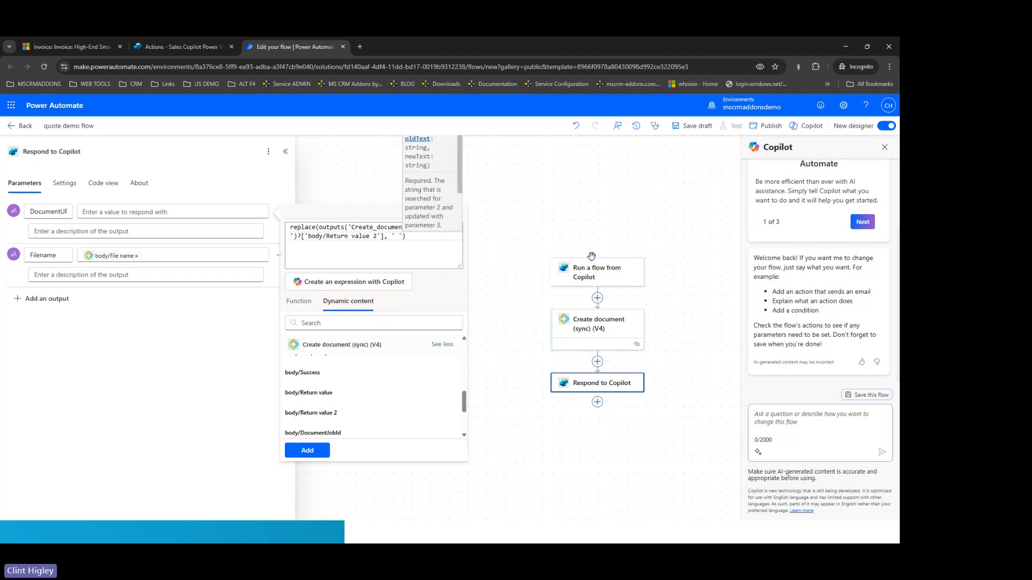
{"action": "type", "text": "',"}
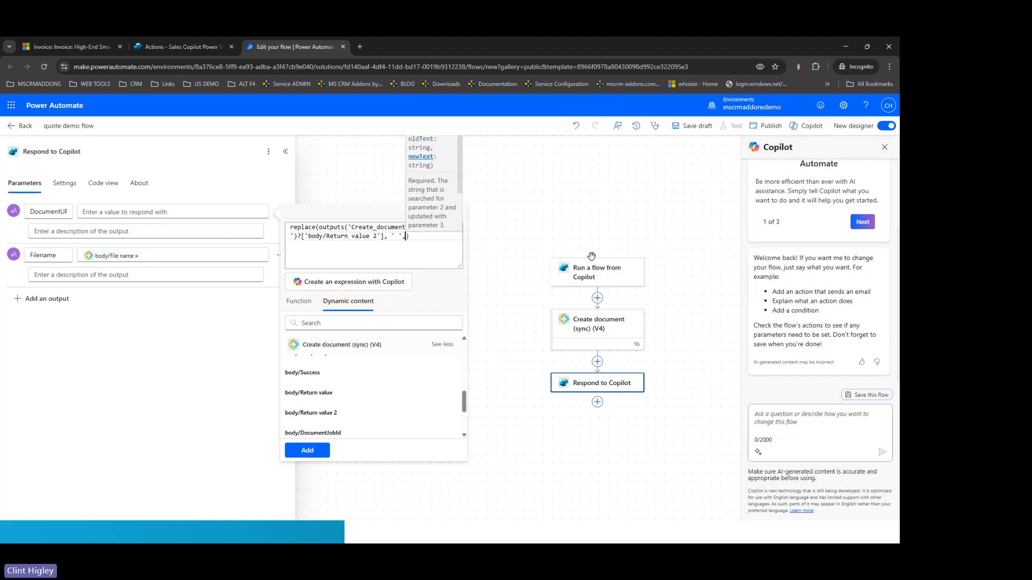
{"action": "type", "text": " '"}
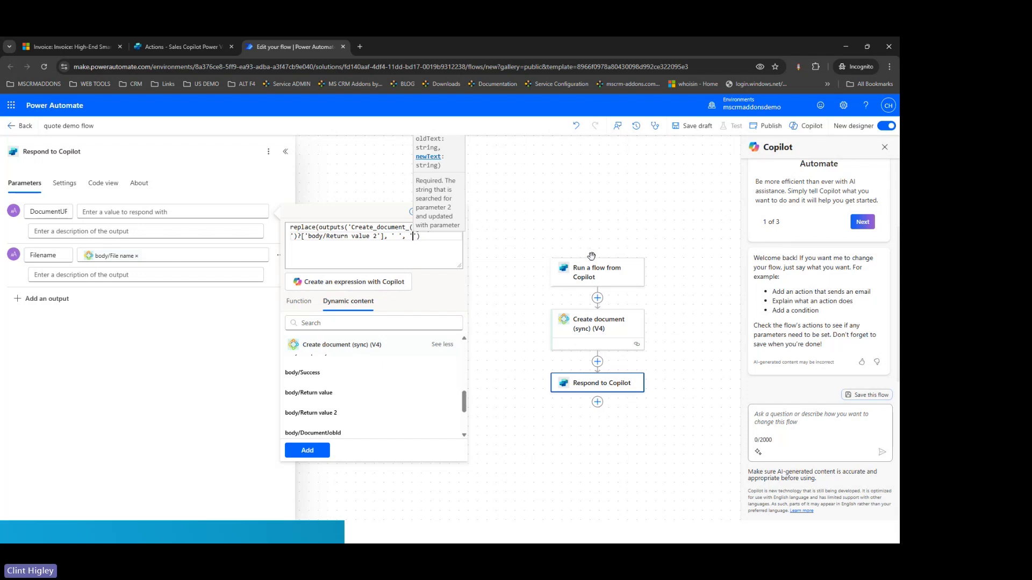
{"action": "type", "text": "%20"}
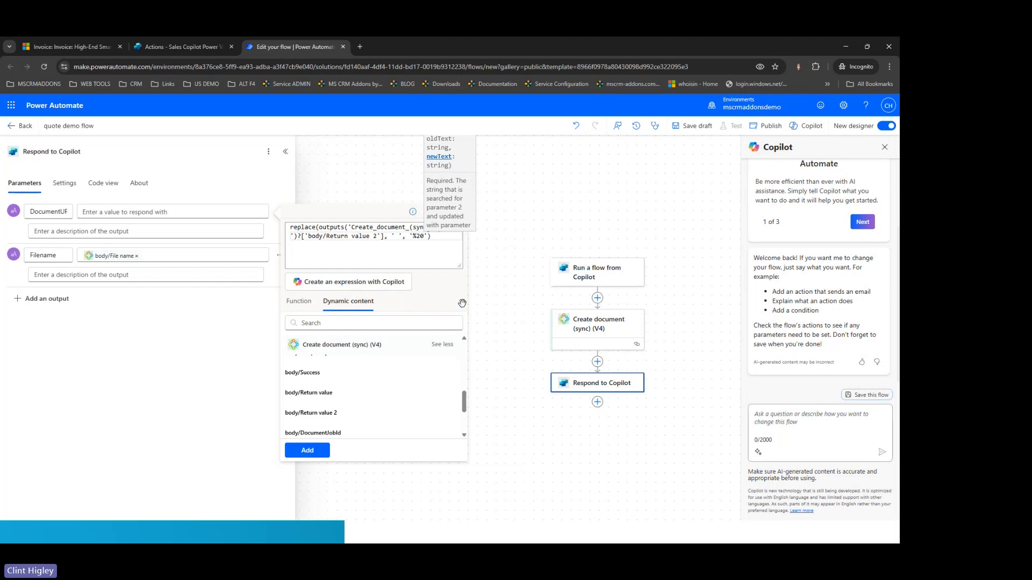
{"action": "left_click", "coordinate": [311, 452]}
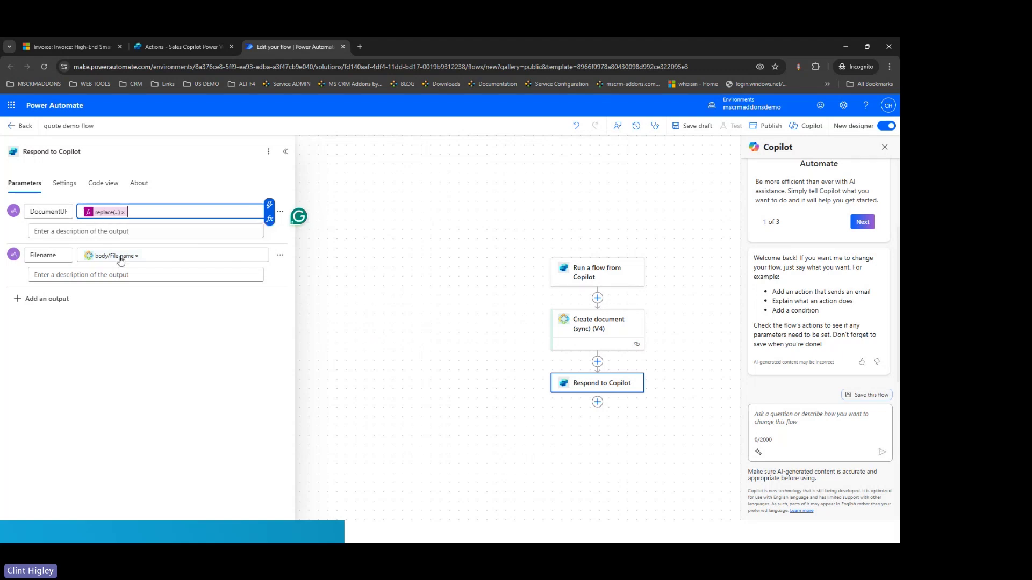
Save the quote demo flow as a draft, publish it, and collapse the action's settings
{"action": "left_click", "coordinate": [693, 126]}
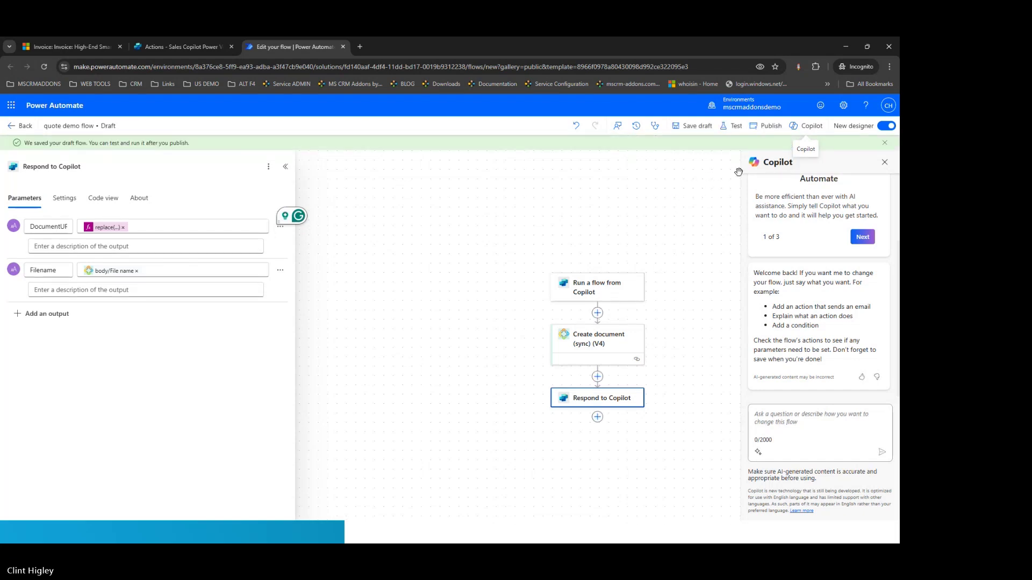
{"action": "left_click", "coordinate": [766, 126]}
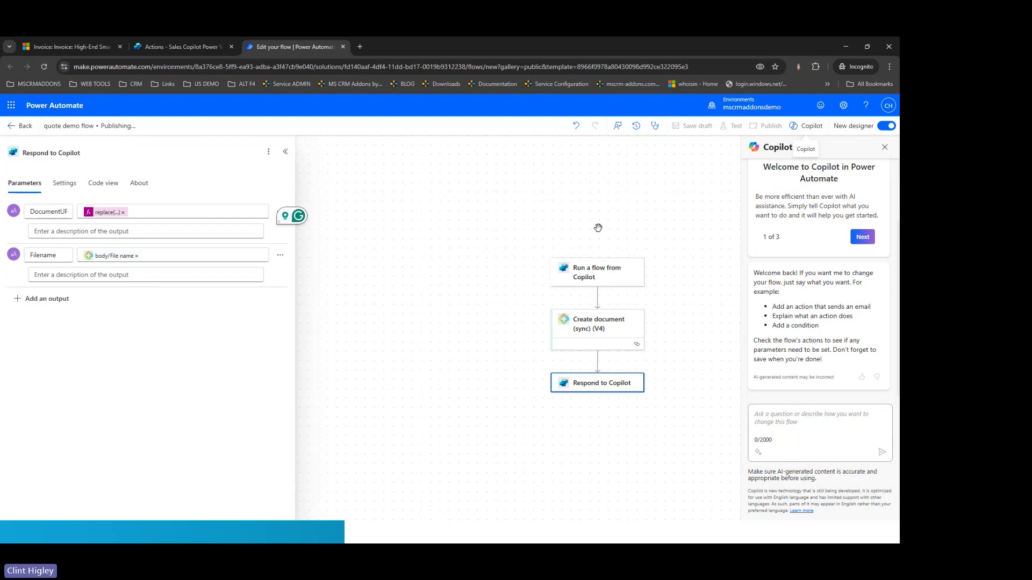
{"action": "left_click", "coordinate": [285, 155]}
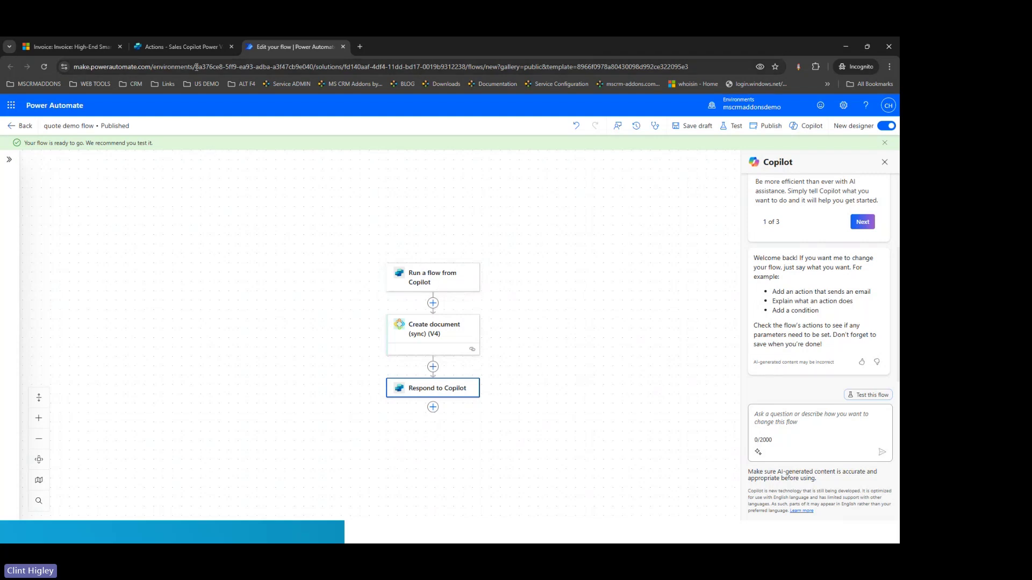
Switch to Copilot Studio, refresh the available actions after creating the flow, and filter the Add action list to Flow
{"action": "left_click", "coordinate": [188, 50]}
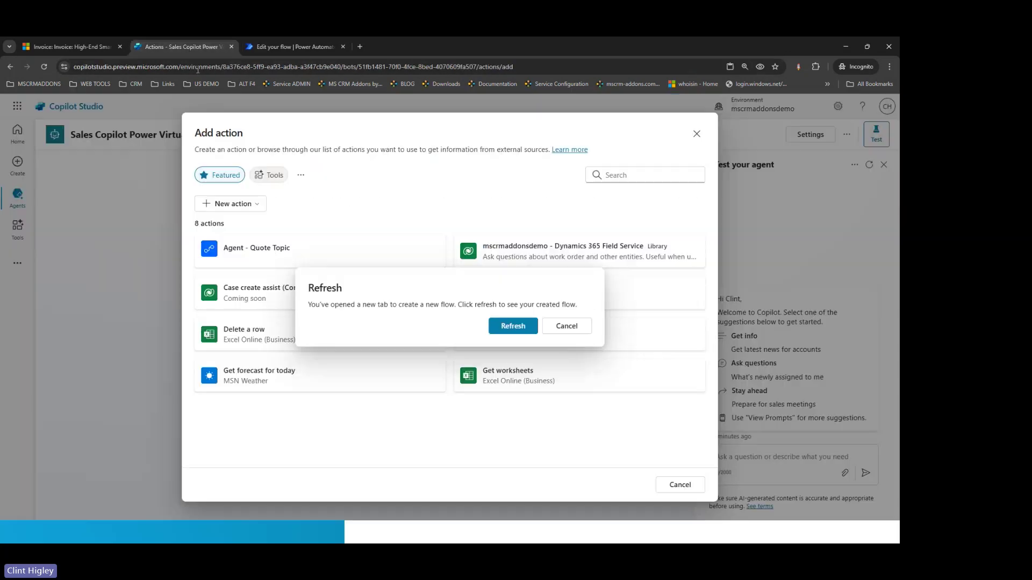
{"action": "left_click", "coordinate": [514, 326]}
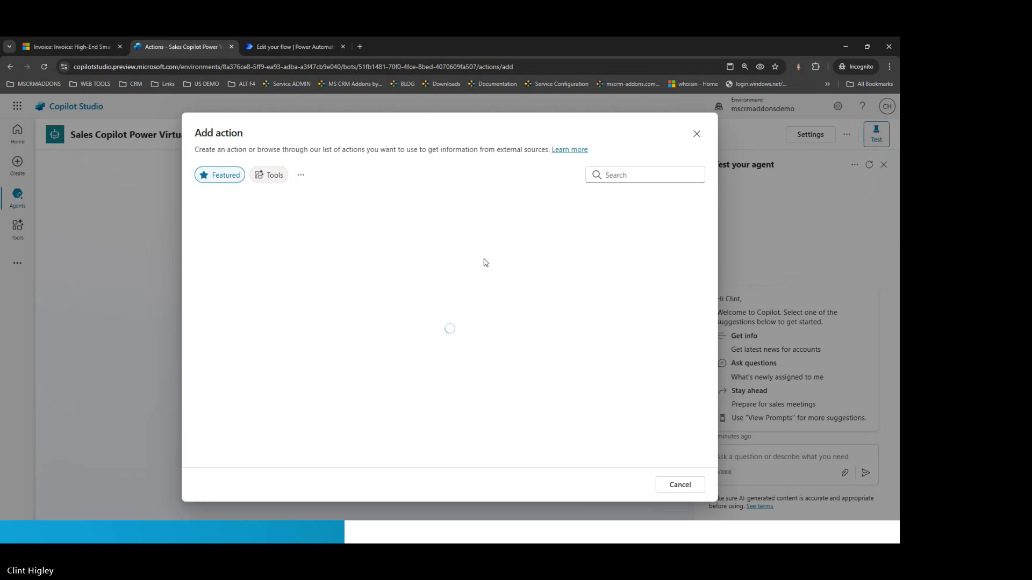
{"action": "left_click", "coordinate": [302, 177]}
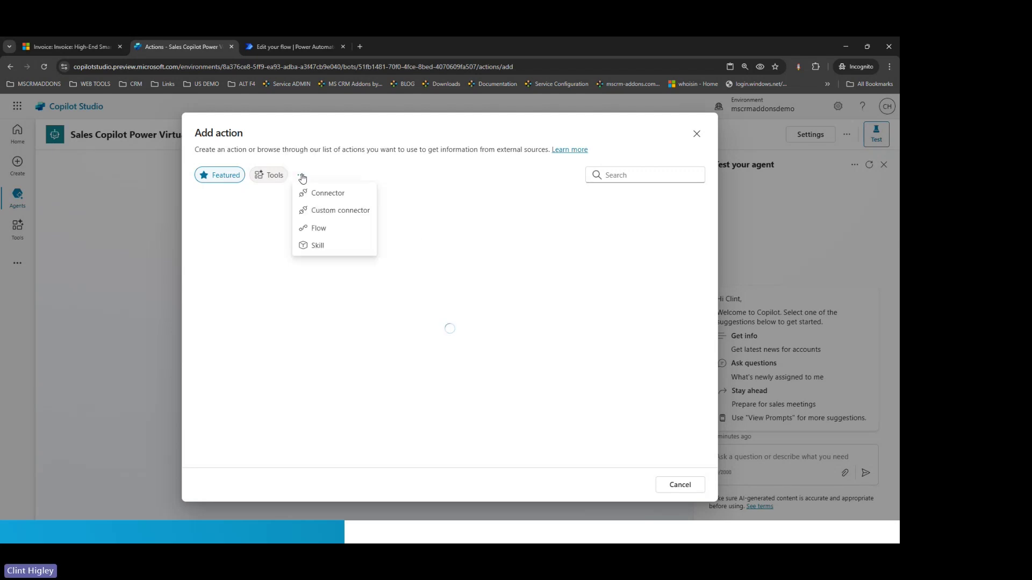
{"action": "left_click", "coordinate": [471, 194]}
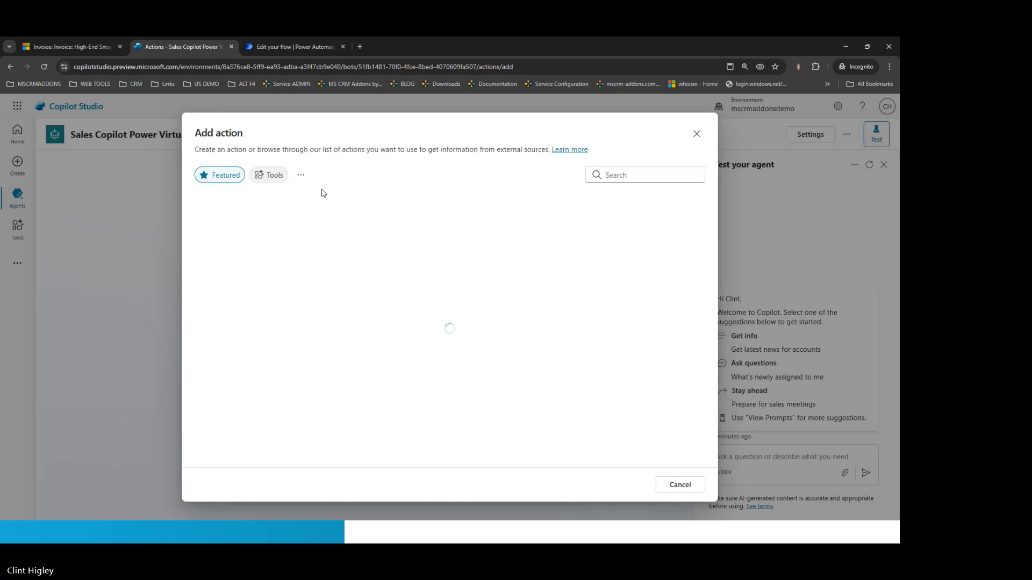
{"action": "left_click", "coordinate": [301, 178]}
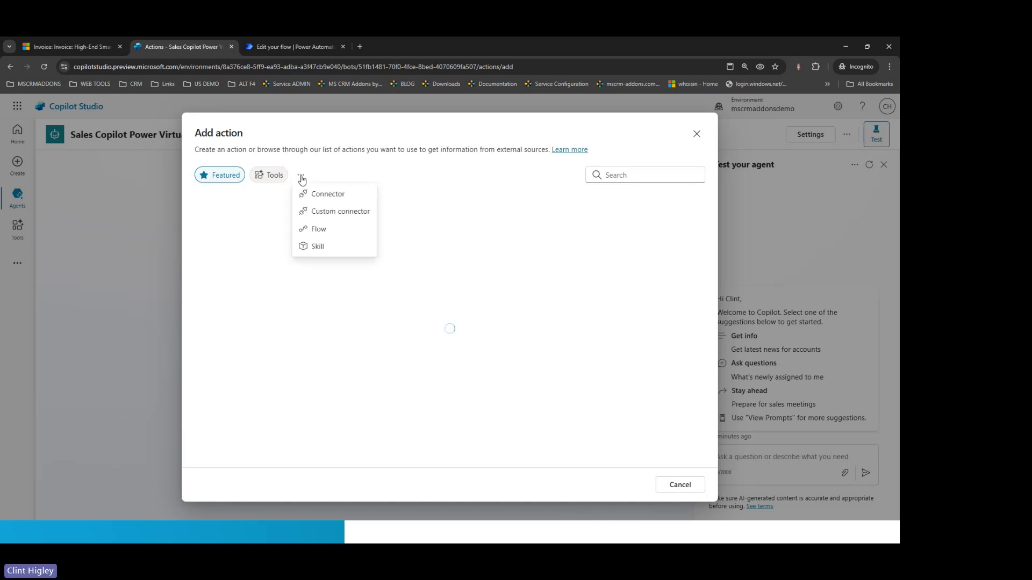
{"action": "left_click", "coordinate": [327, 230]}
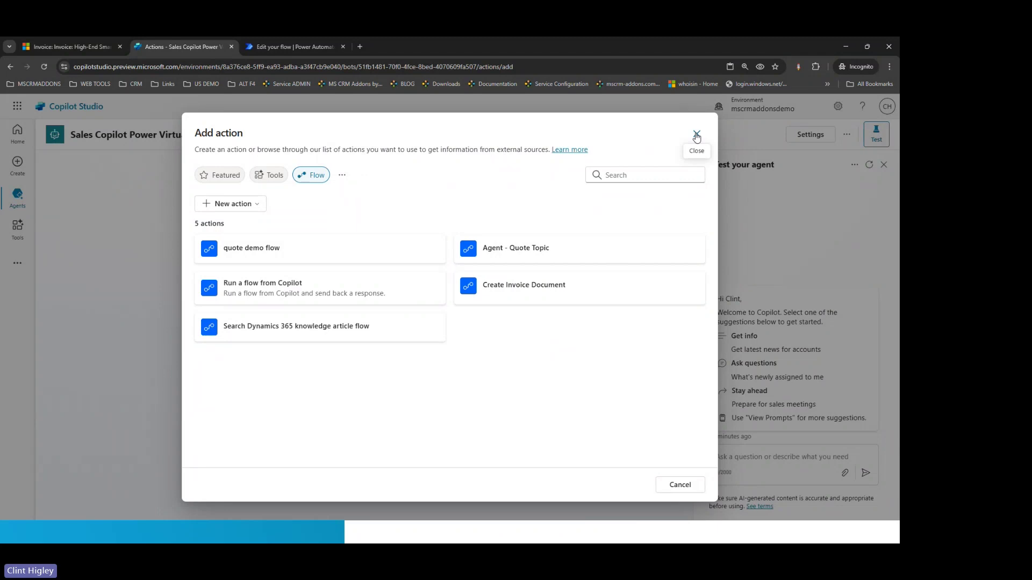
Leave the Add action dialog without adding anything and refresh the agent's list of actions
{"action": "left_click", "coordinate": [696, 135]}
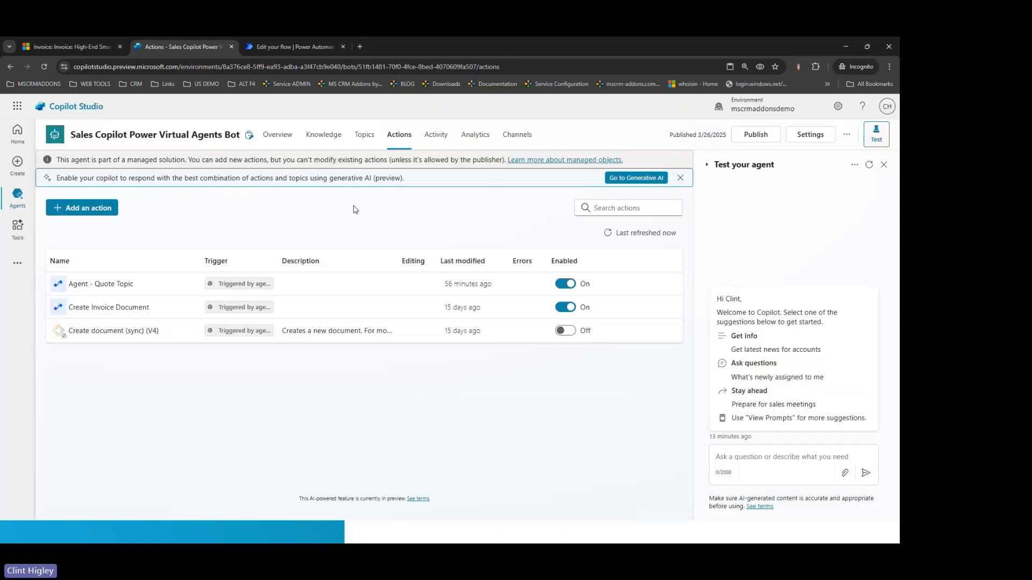
{"action": "left_click", "coordinate": [619, 238]}
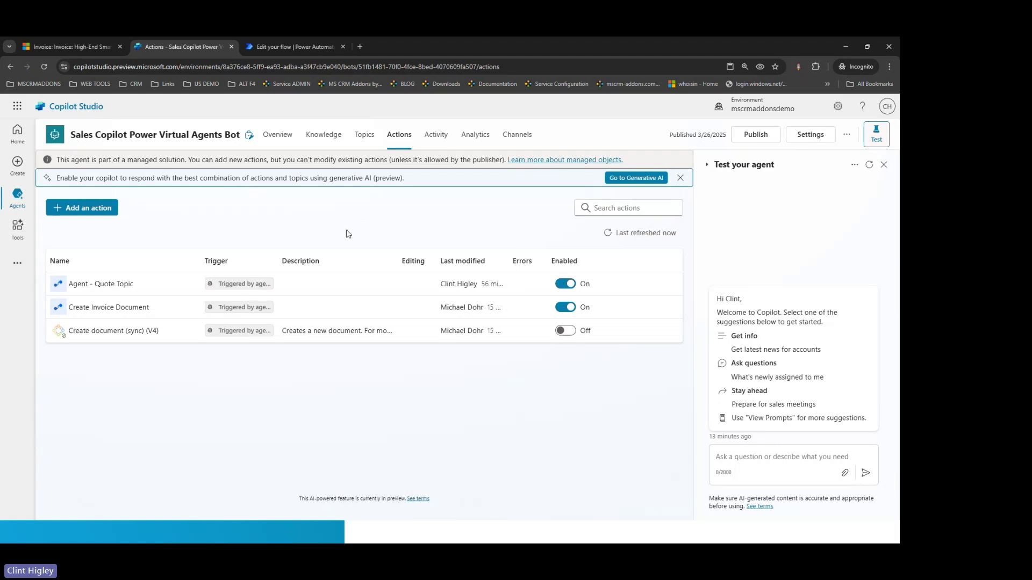
Reload the agent's actions page and choose quote demo flow from the Flow actions as the action to add
{"action": "left_click", "coordinate": [365, 137]}
{"action": "left_click", "coordinate": [400, 138]}
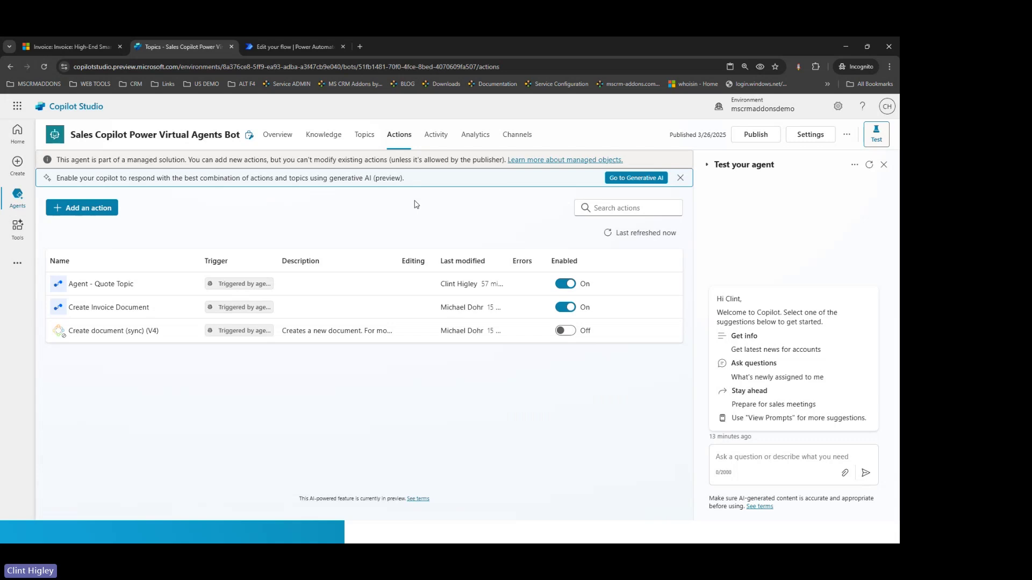
{"action": "left_click", "coordinate": [97, 216]}
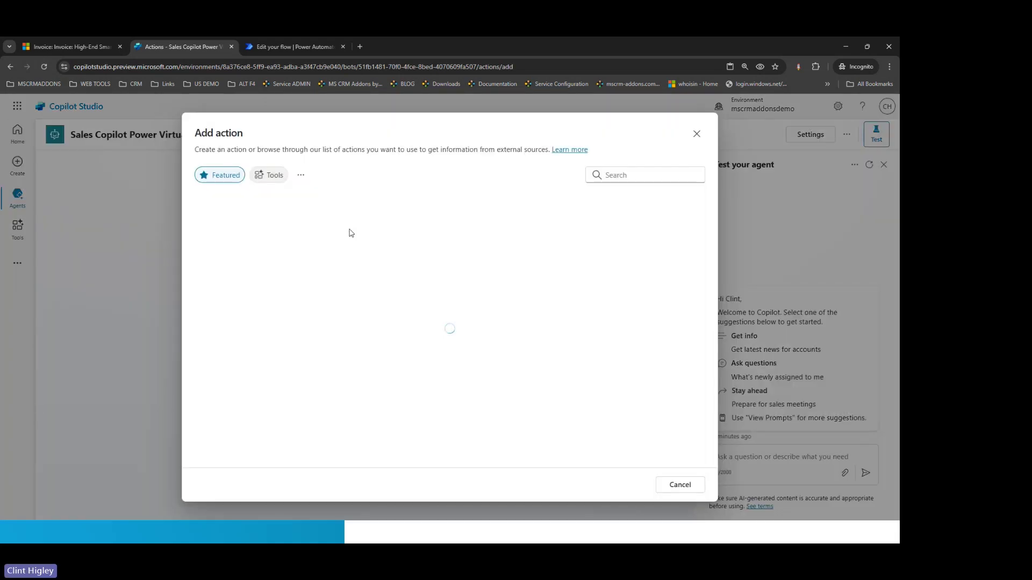
{"action": "left_click", "coordinate": [301, 175]}
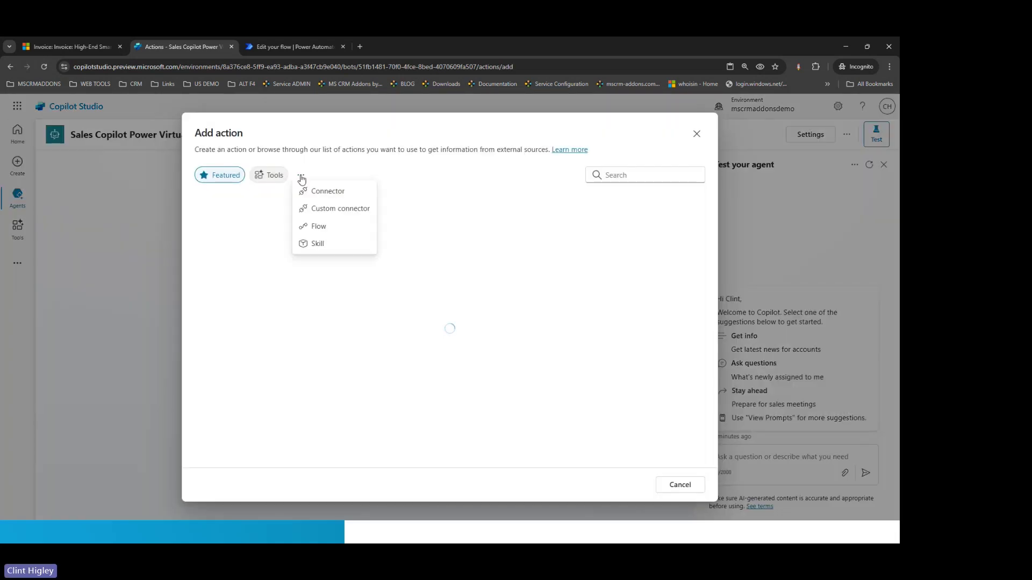
{"action": "left_click", "coordinate": [323, 231]}
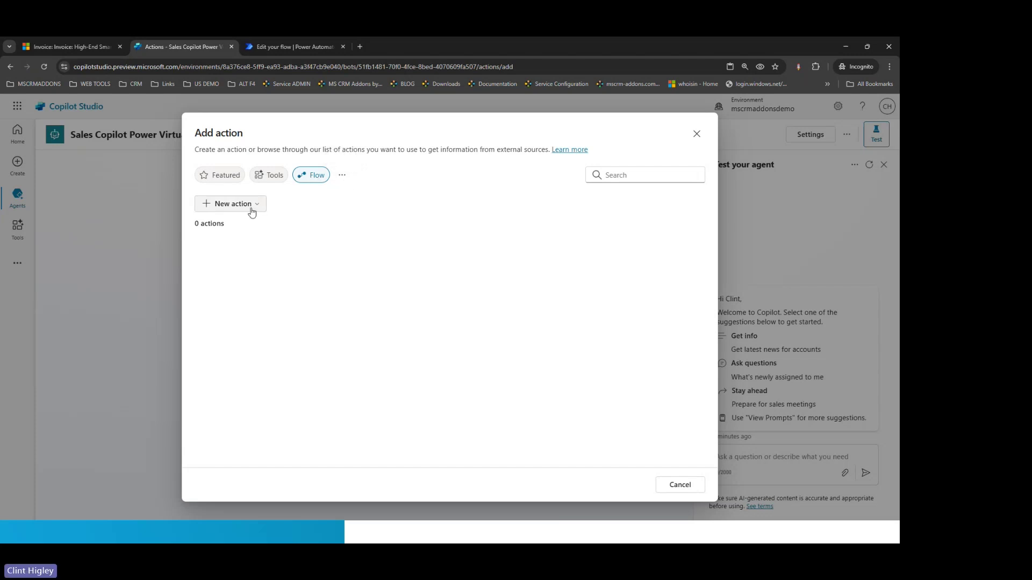
{"action": "left_click", "coordinate": [224, 177]}
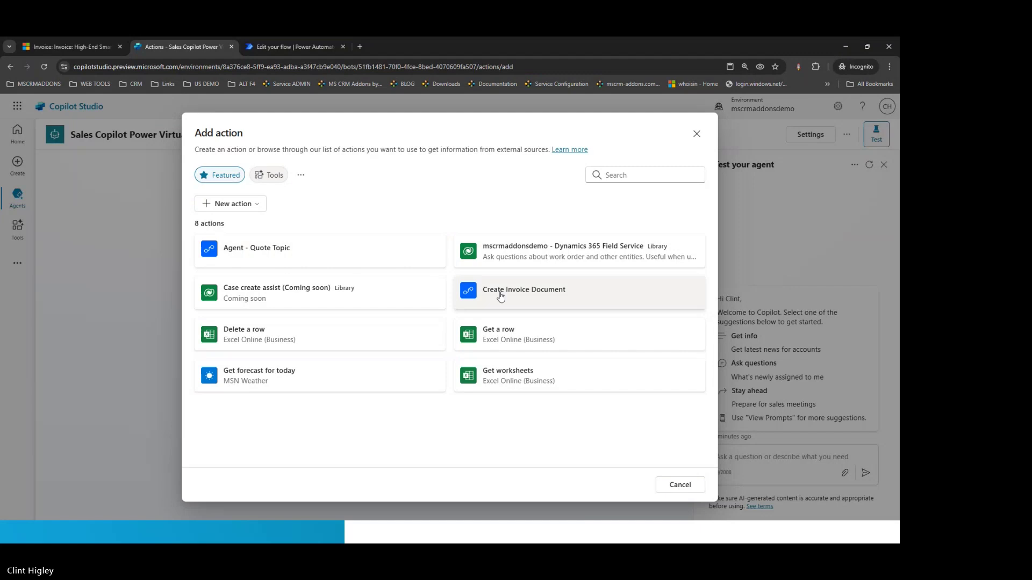
{"action": "left_click", "coordinate": [301, 175]}
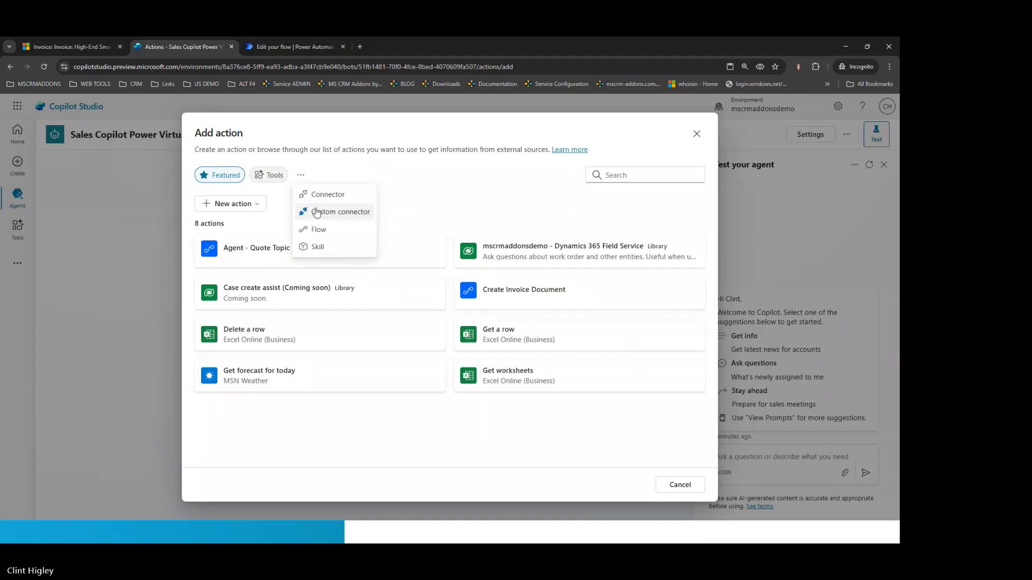
{"action": "left_click", "coordinate": [315, 230]}
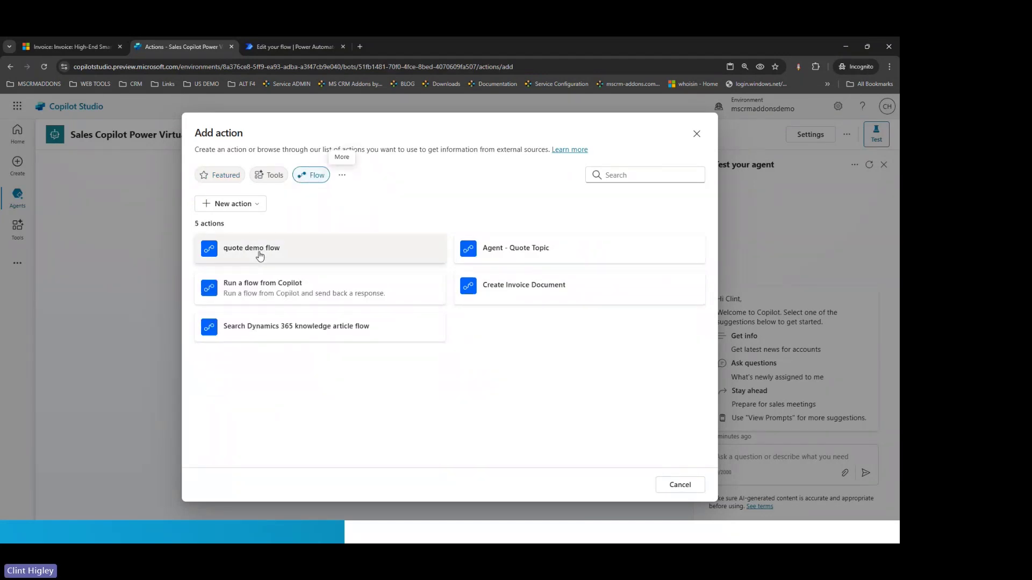
{"action": "left_click", "coordinate": [259, 252]}
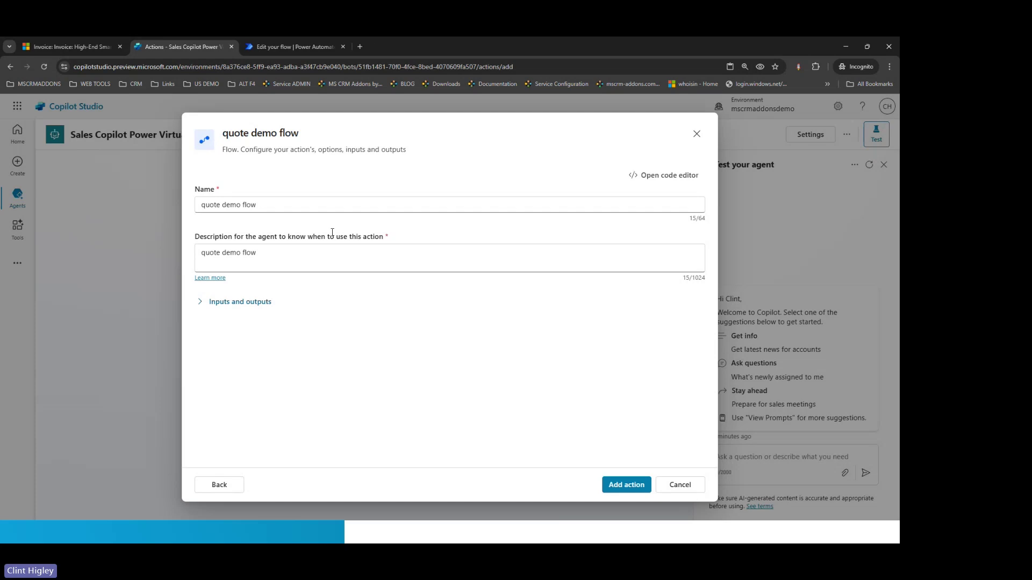
Change how the agent fills the action's RecordID input to Set as a value
{"action": "left_click", "coordinate": [201, 304]}
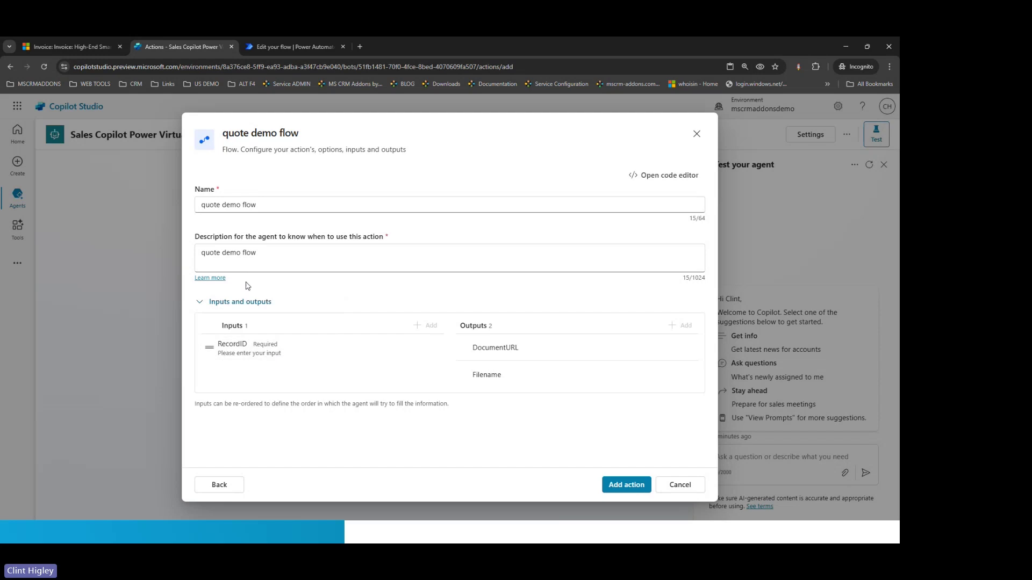
{"action": "left_click", "coordinate": [269, 353]}
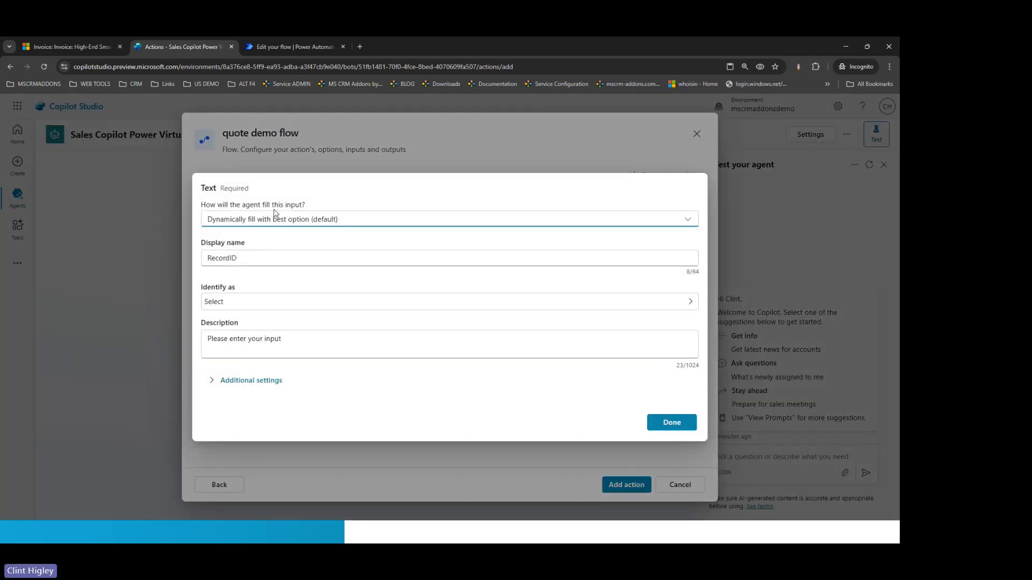
{"action": "left_click", "coordinate": [344, 224]}
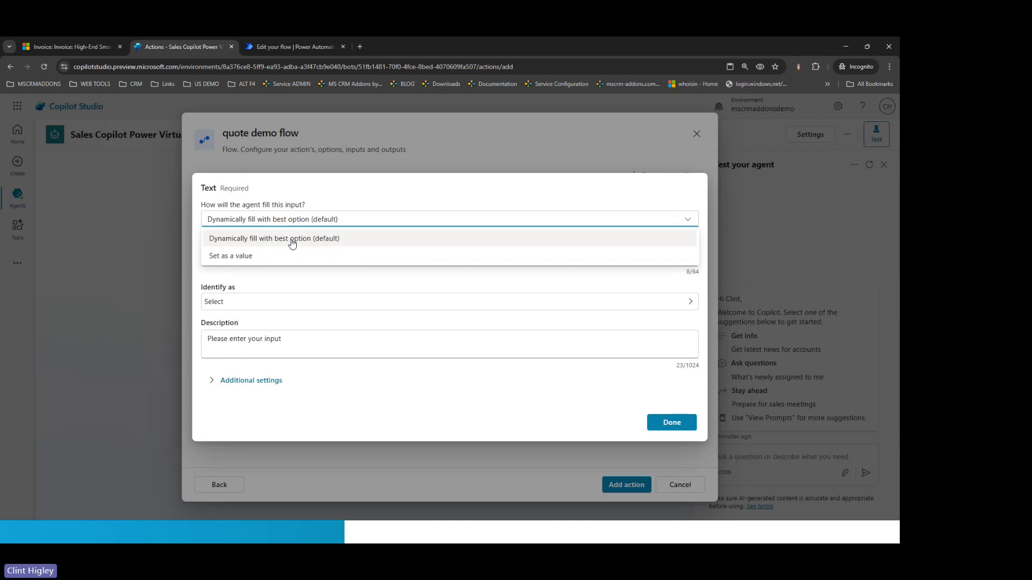
{"action": "left_click", "coordinate": [242, 257]}
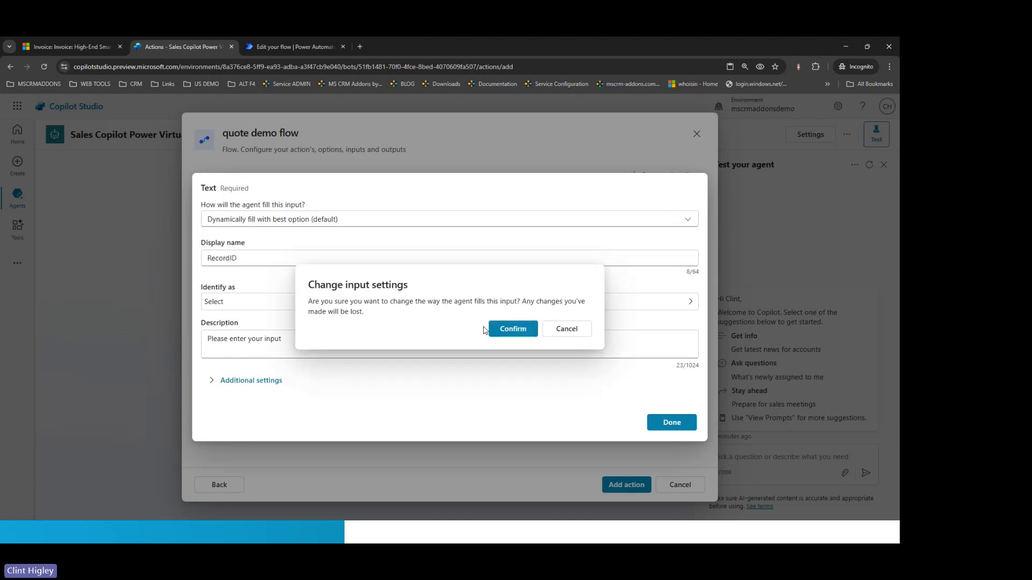
{"action": "left_click", "coordinate": [508, 328]}
Assign the custom variable PA__Copilot_Model_PageContext.pageContext.id.guid as the RecordID value and add the action to the agent
{"action": "left_click", "coordinate": [266, 308]}
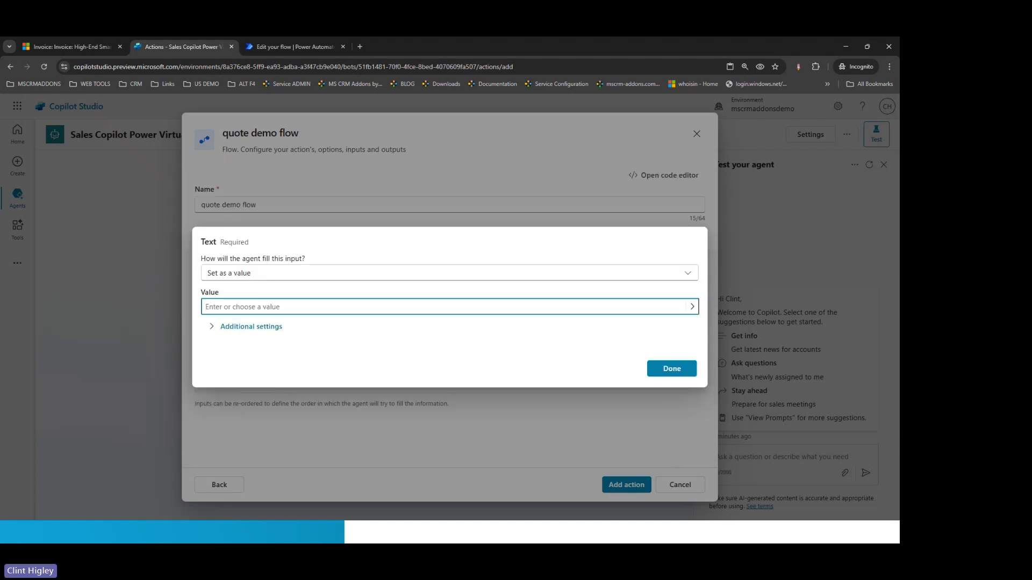
{"action": "key", "text": "alt+Tab"}
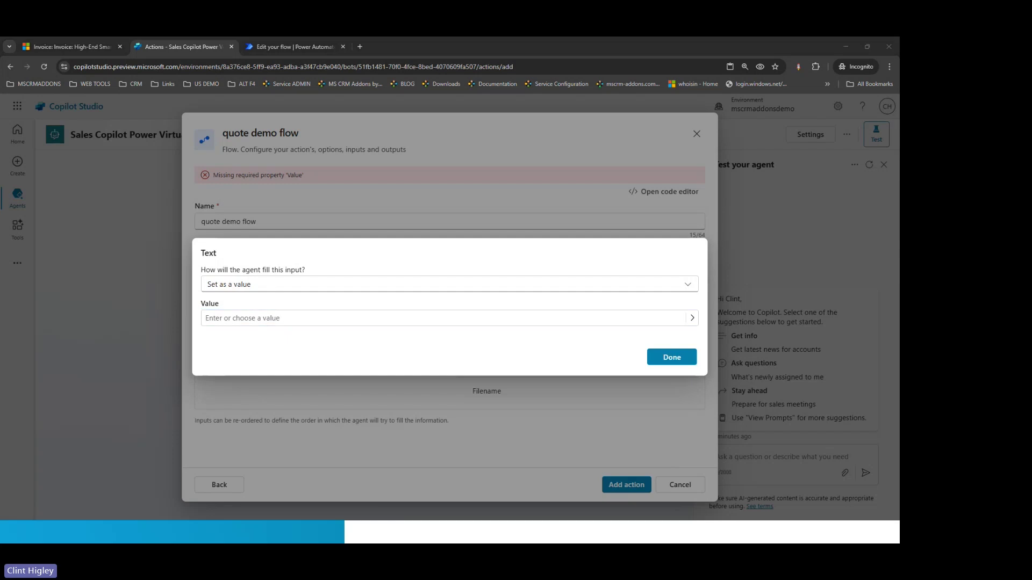
{"action": "left_click", "coordinate": [692, 318]}
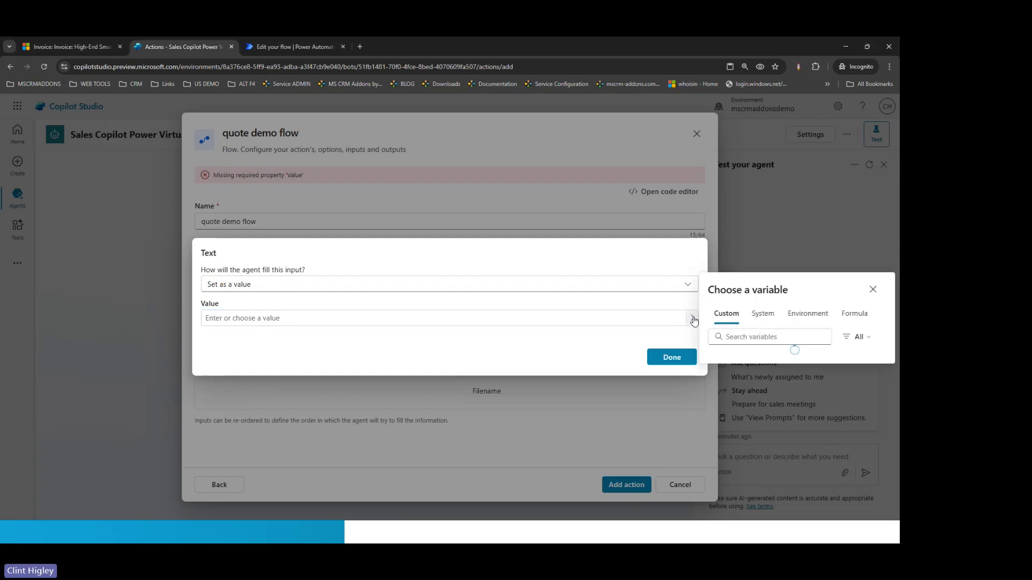
{"action": "left_click", "coordinate": [758, 267]}
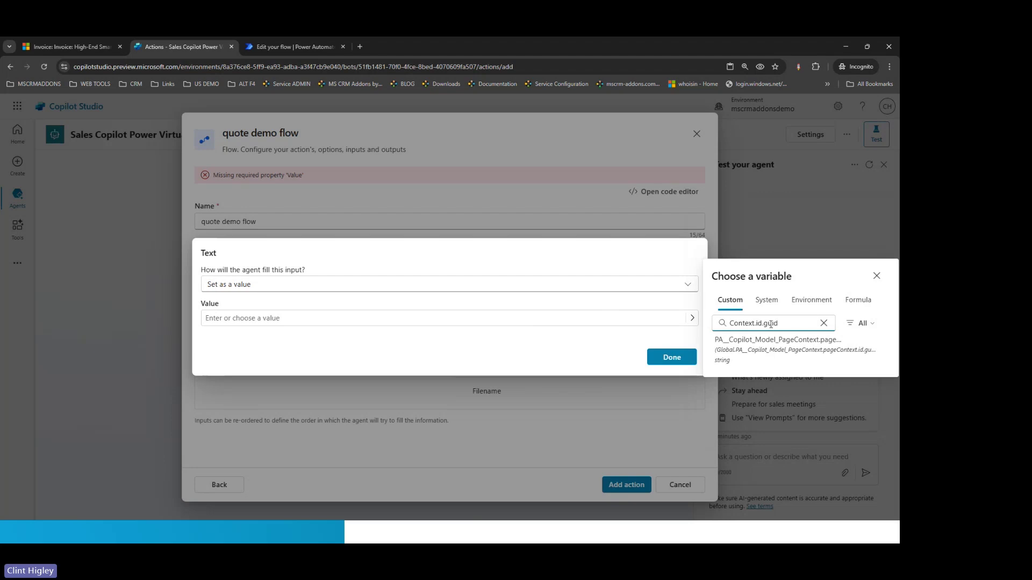
{"action": "left_click", "coordinate": [772, 352]}
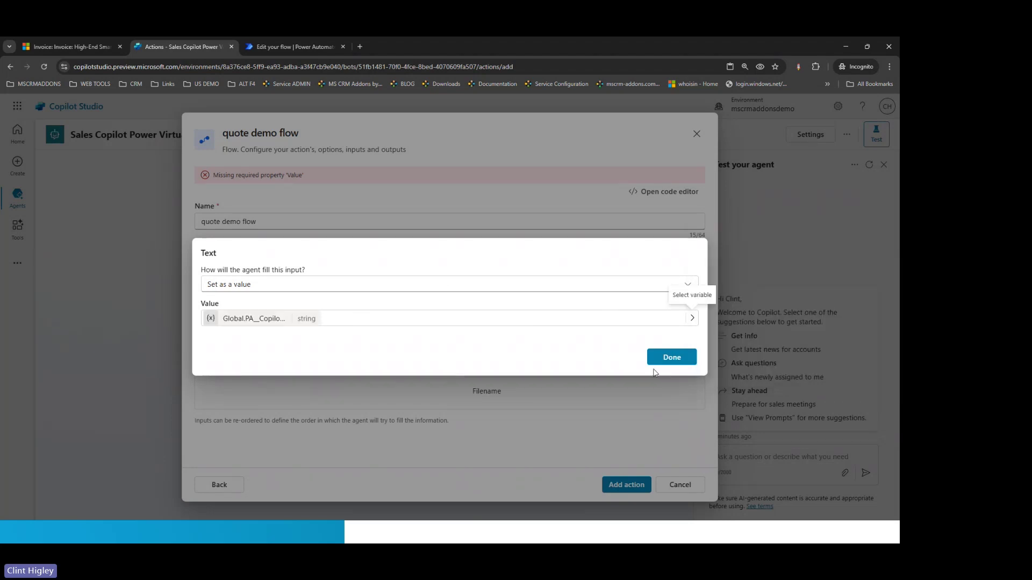
{"action": "left_click", "coordinate": [665, 361]}
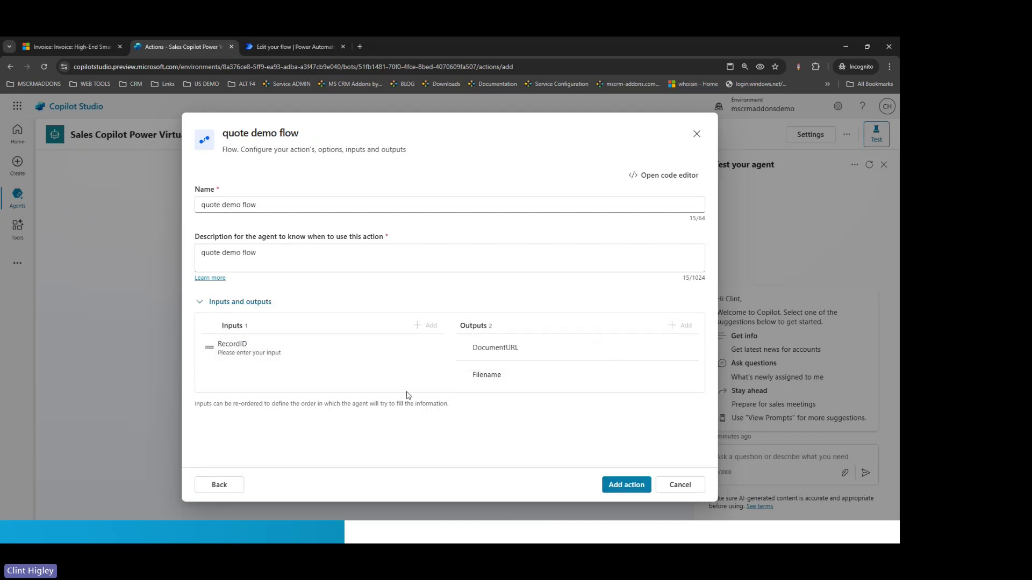
{"action": "left_click", "coordinate": [613, 485]}
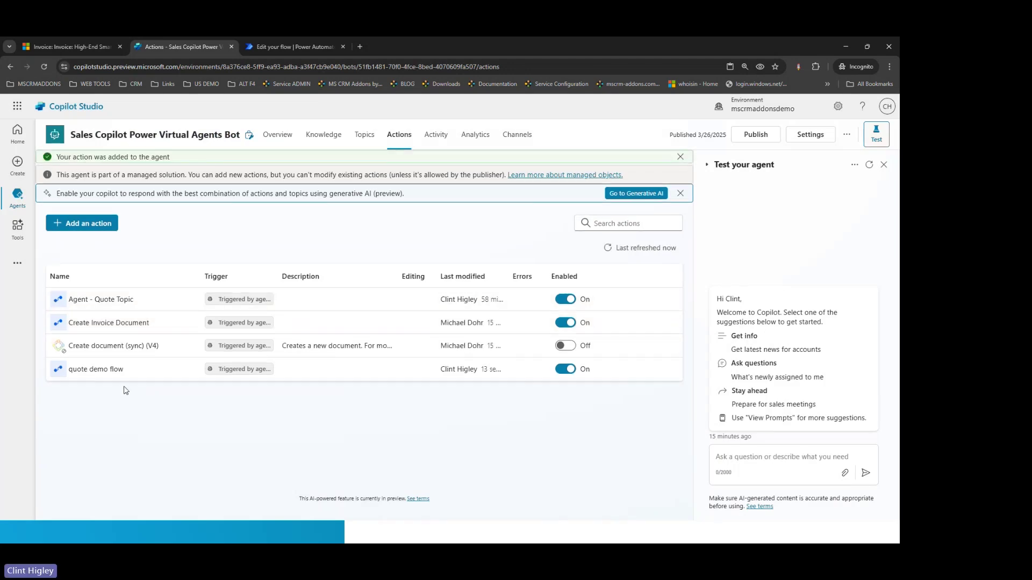
Sort the agent's topics by most recently modified and open the Quote Demo 1 topic
{"action": "left_click", "coordinate": [364, 137]}
{"action": "left_click", "coordinate": [465, 278]}
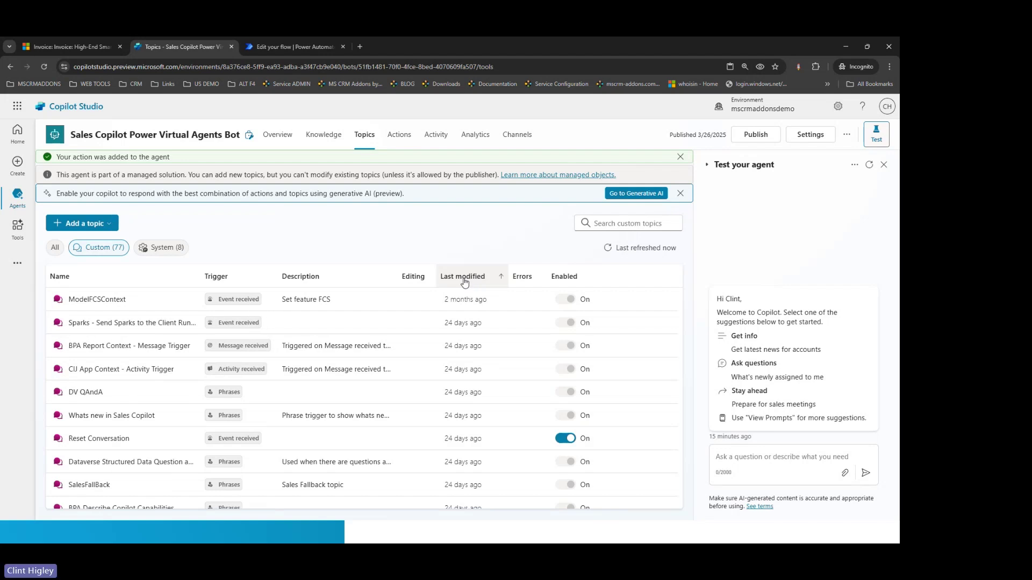
{"action": "left_click", "coordinate": [465, 278]}
{"action": "left_click", "coordinate": [101, 300]}
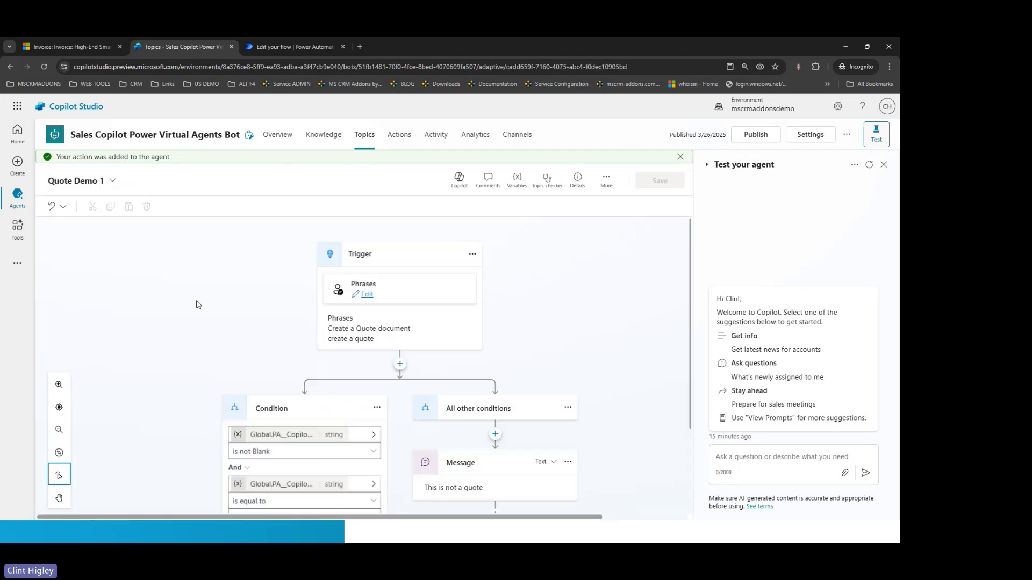
Add the quote demo flow plugin action beneath the condition that checks for a quote
{"action": "scroll", "coordinate": [197, 305], "scroll_direction": "down", "scroll_amount": 2}
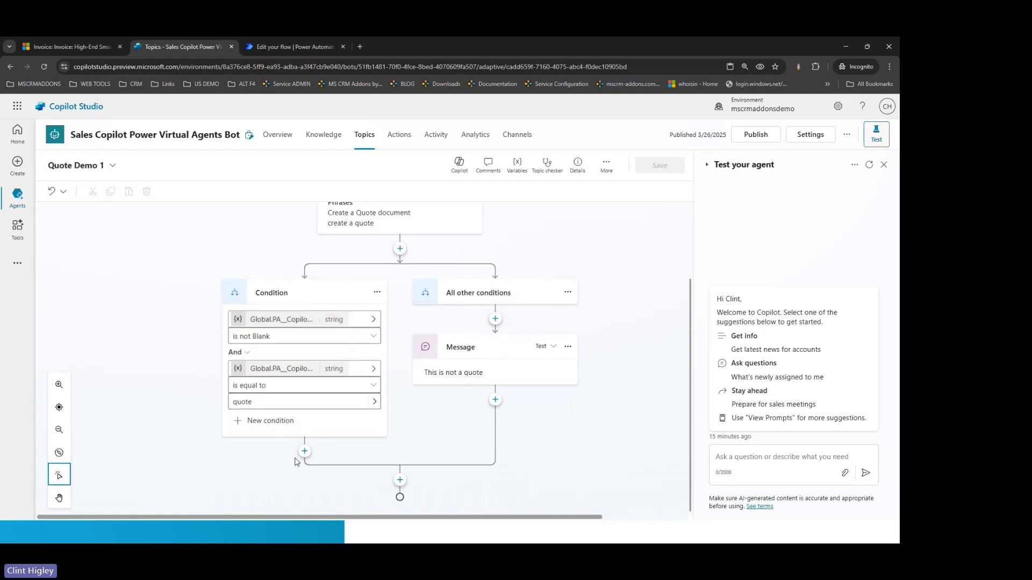
{"action": "left_click", "coordinate": [304, 451]}
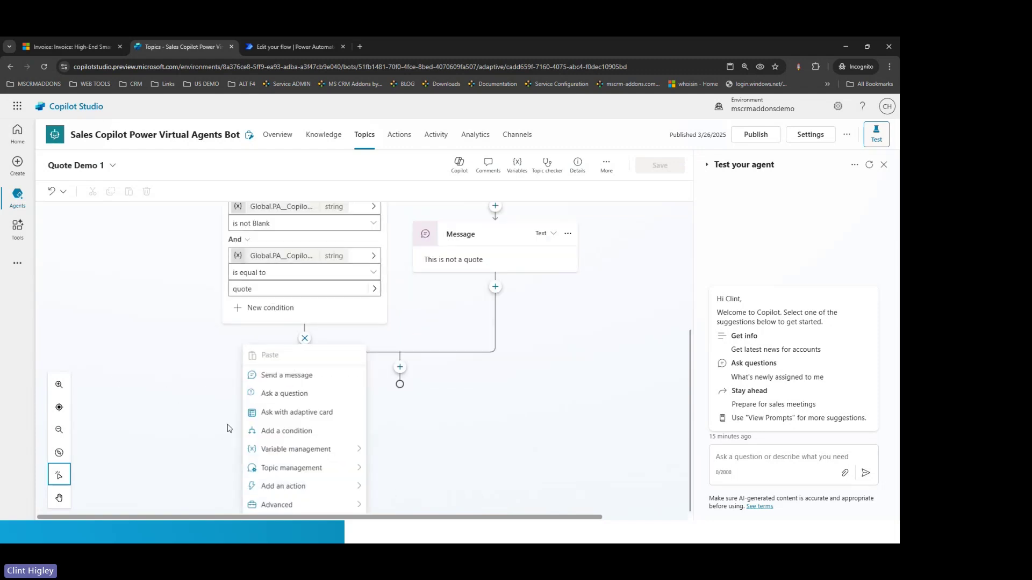
{"action": "mouse_move", "coordinate": [283, 486]}
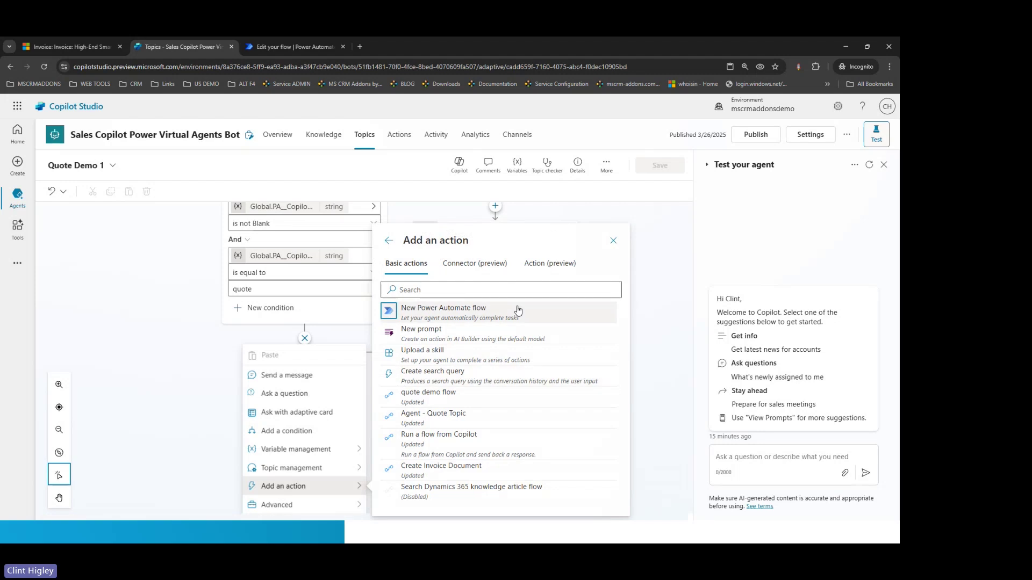
{"action": "left_click", "coordinate": [537, 270]}
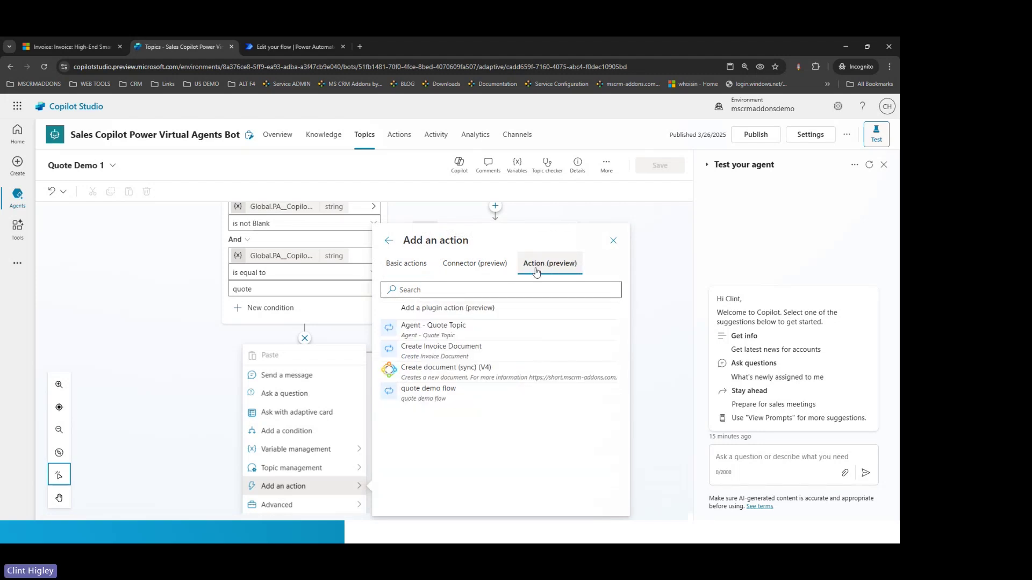
{"action": "left_click", "coordinate": [428, 393]}
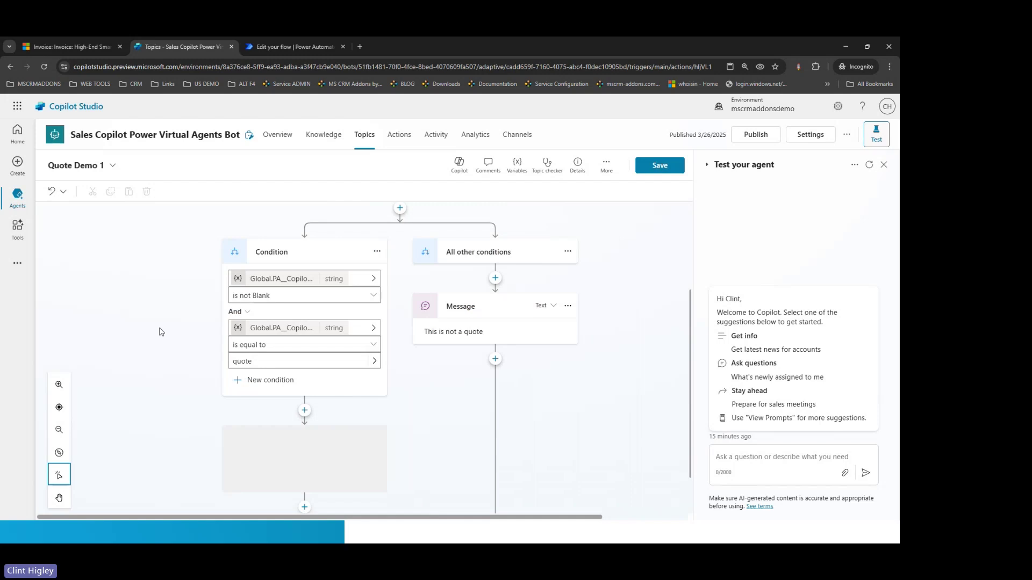
Add a message node beneath the quote demo flow action with the text "Here is your Document:"
{"action": "scroll", "coordinate": [452, 373], "scroll_direction": "down", "scroll_amount": 2}
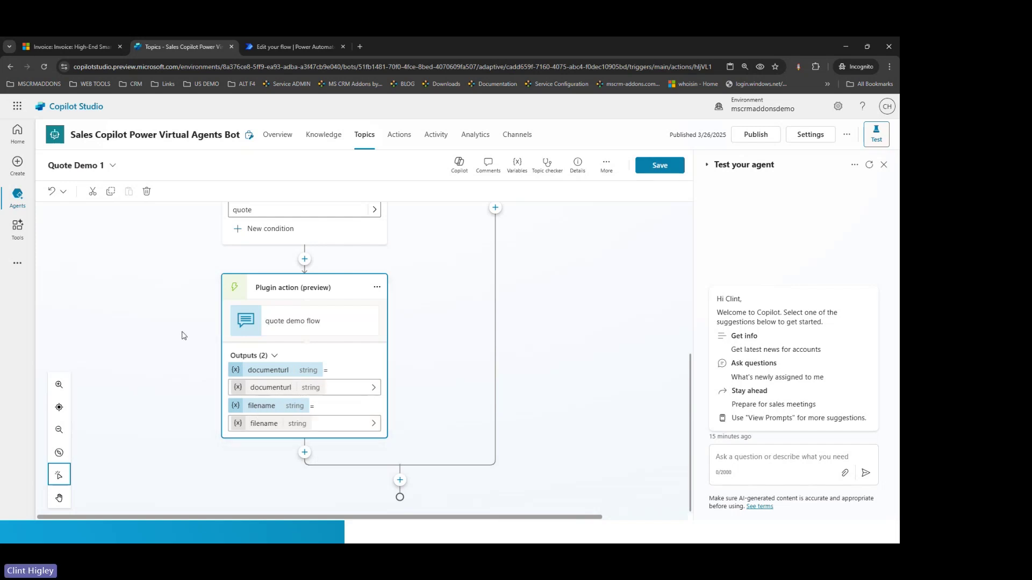
{"action": "left_click", "coordinate": [304, 453]}
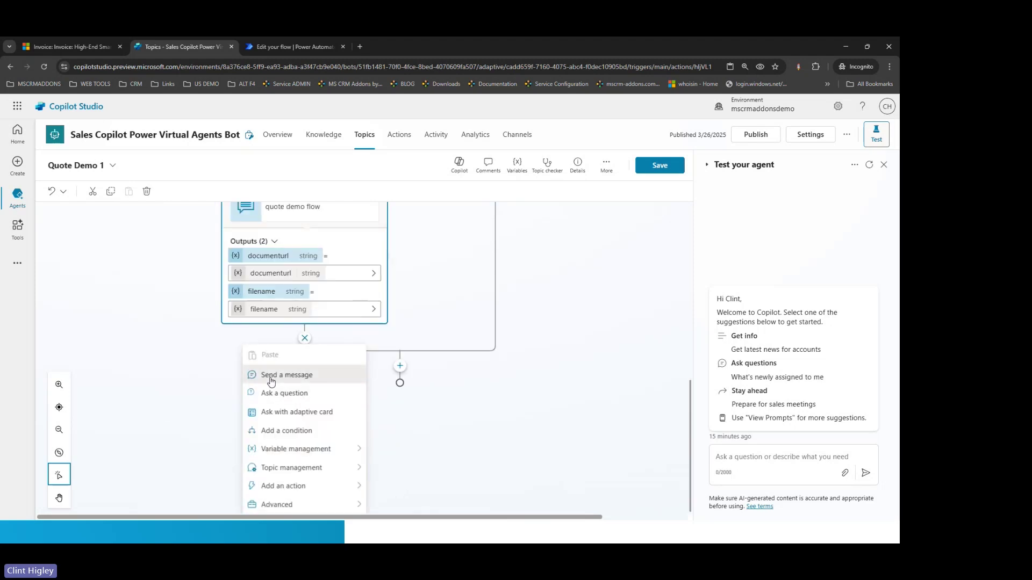
{"action": "left_click", "coordinate": [272, 376]}
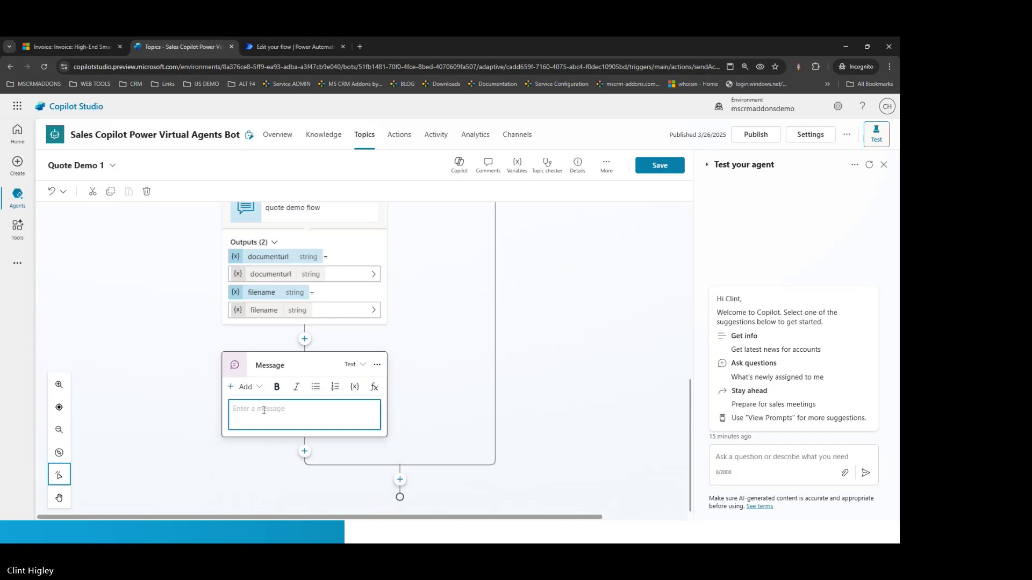
{"action": "left_click", "coordinate": [274, 411]}
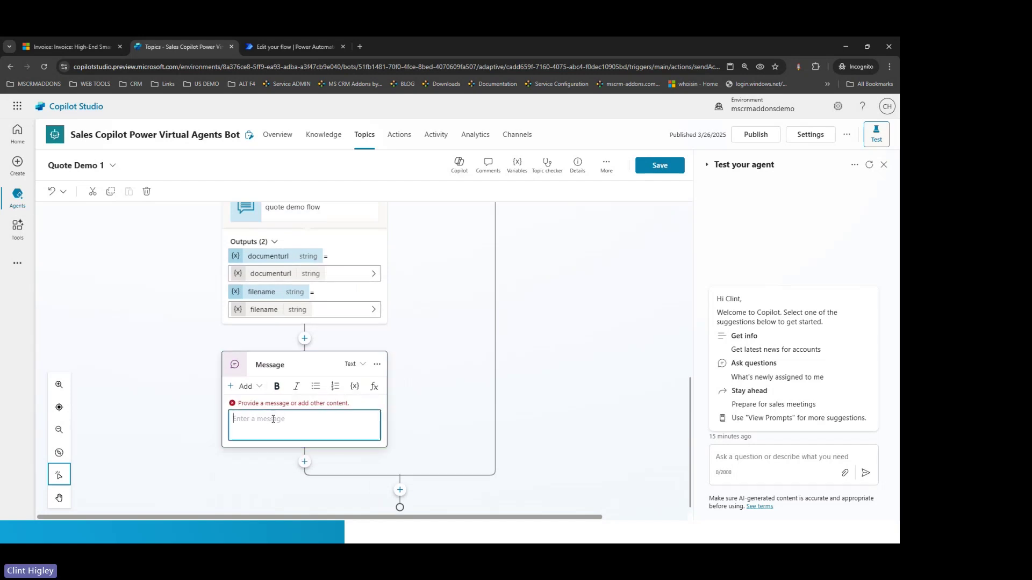
{"action": "type", "text": "Here i"}
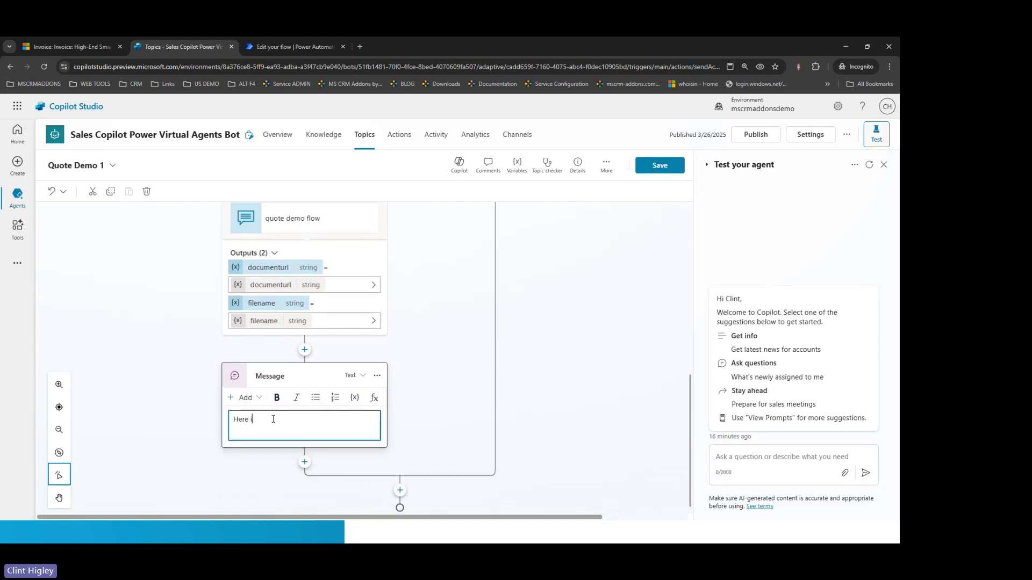
{"action": "type", "text": "s your"}
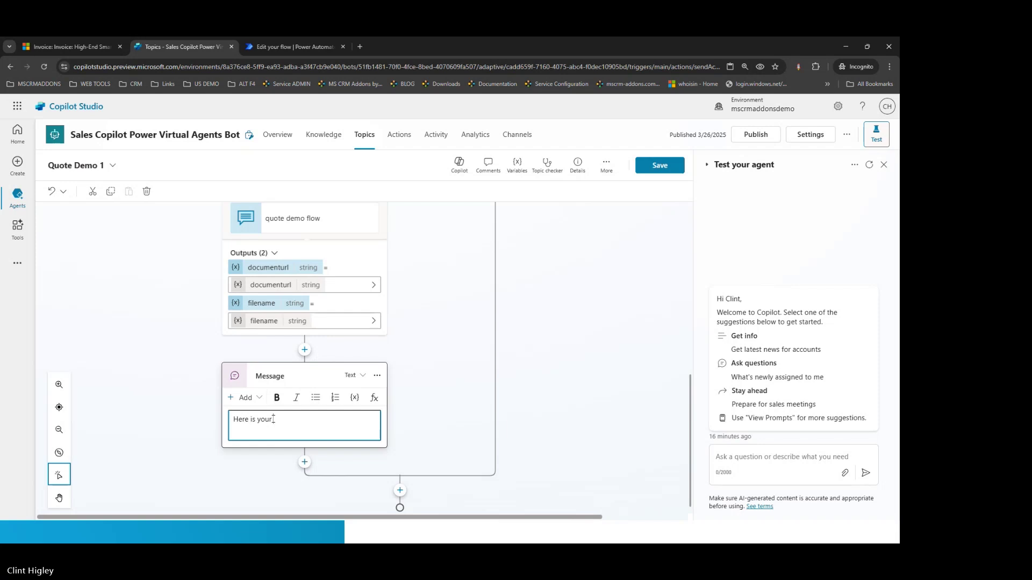
{"action": "type", "text": " D"}
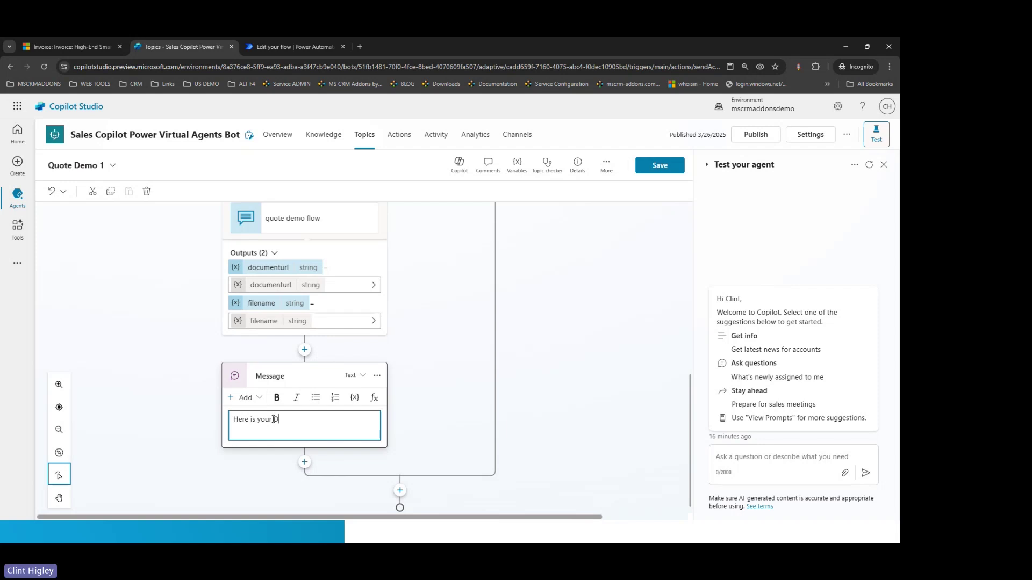
{"action": "type", "text": "ocument:"}
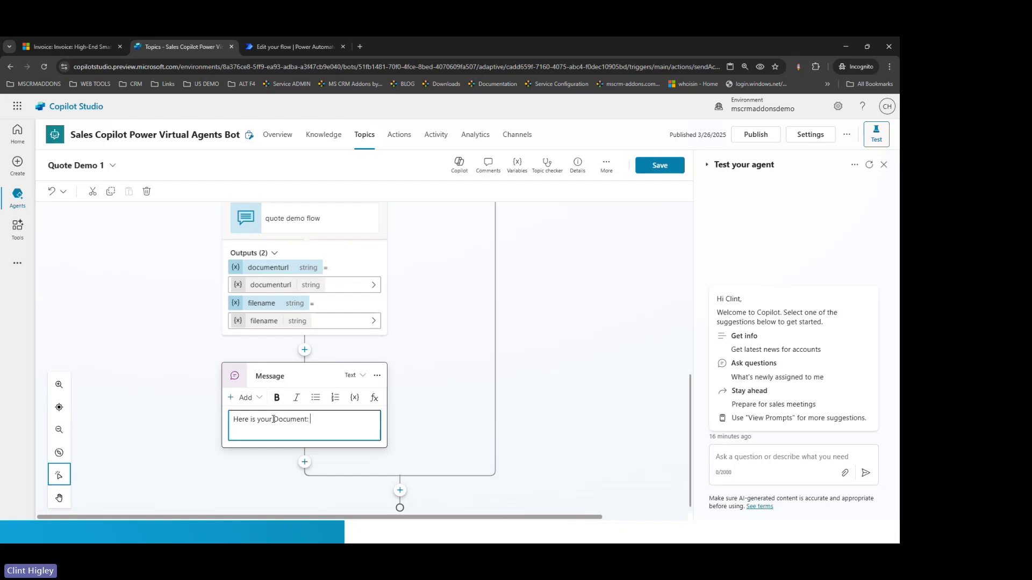
Enter the Power Fx formula "[" & Topic.Filename & "](" & Topic.DocumentURL & ")" for the message
{"action": "left_click", "coordinate": [374, 399]}
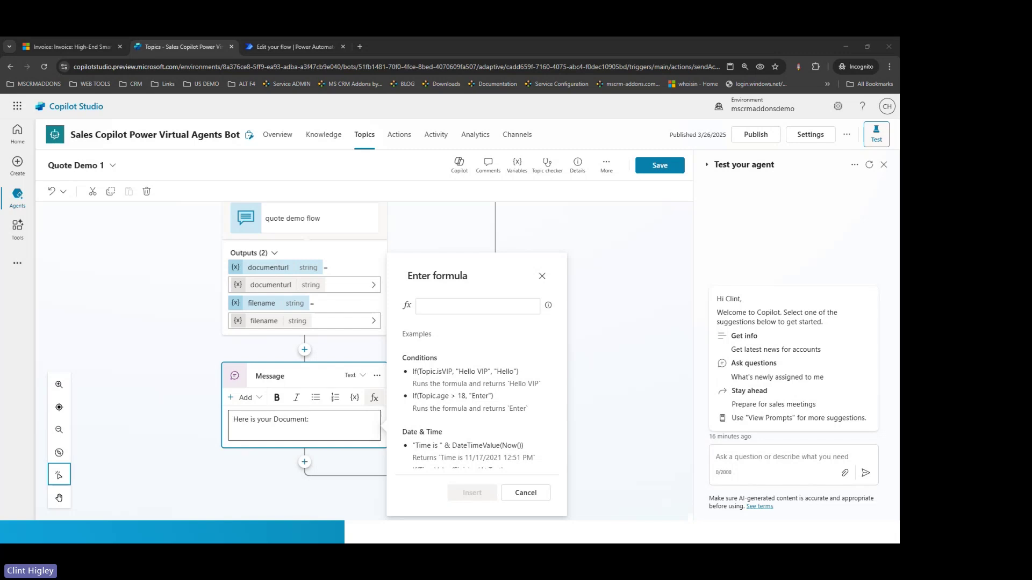
{"action": "left_click", "coordinate": [447, 306]}
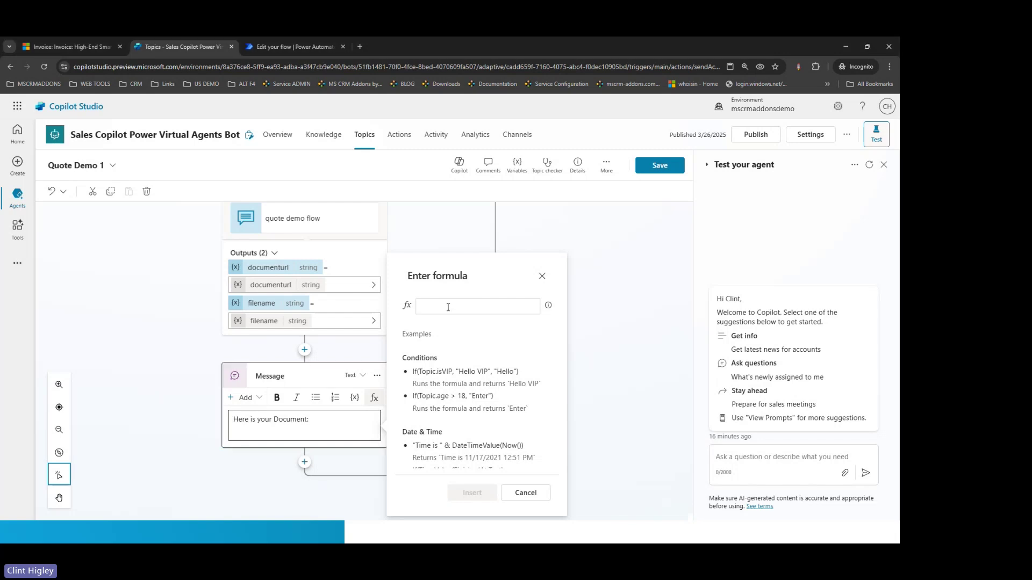
{"action": "type", "text": "\"[\" & Topic.Filename & \"](\" & Topic.DocumentURL & \")\""}
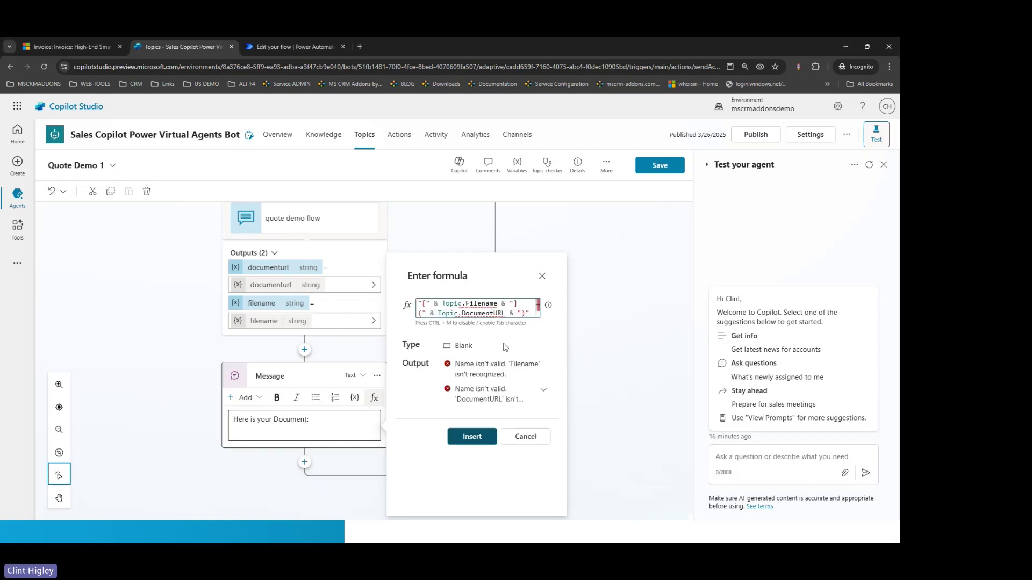
Replace the Filename reference in the formula with the topic variable filename
{"action": "left_click", "coordinate": [497, 304]}
{"action": "key", "text": "BackSpace"}
{"action": "key", "text": "BackSpace"}
{"action": "key", "text": "BackSpace"}
{"action": "key", "text": "BackSpace"}
{"action": "key", "text": "BackSpace"}
{"action": "key", "text": "BackSpace"}
{"action": "key", "text": "BackSpace"}
{"action": "key", "text": "BackSpace"}
{"action": "key", "text": "BackSpace"}
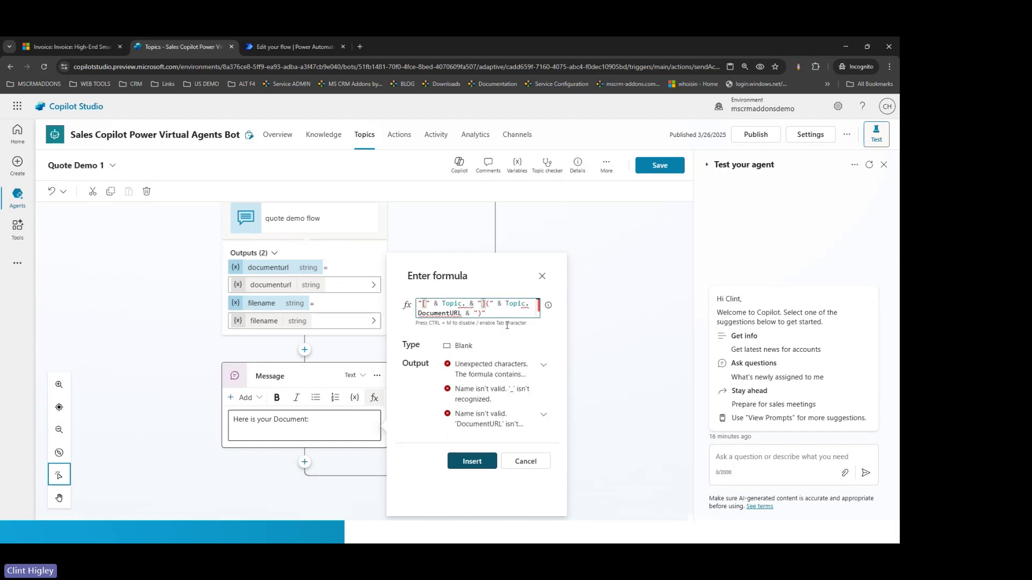
{"action": "type", "text": "."}
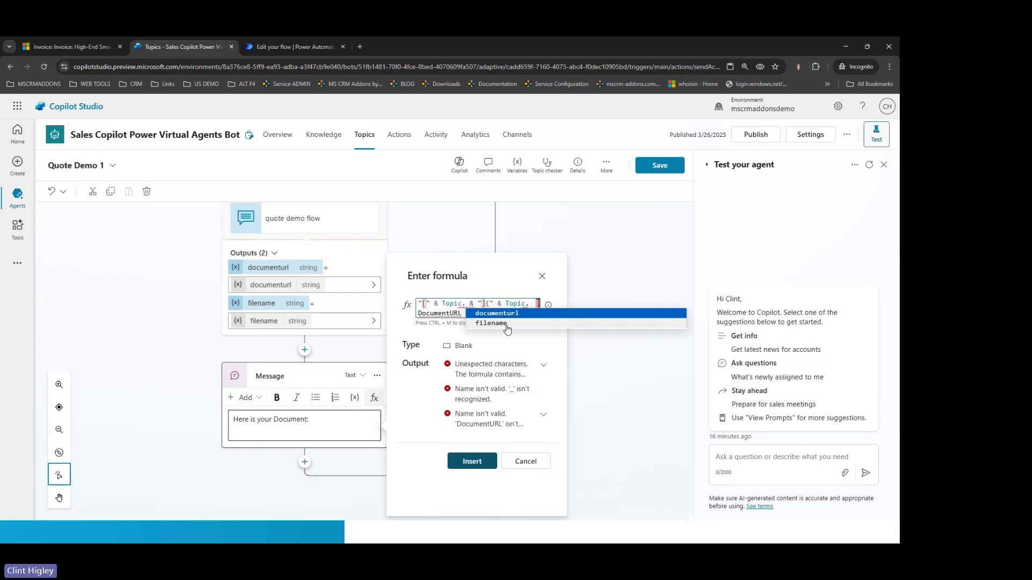
{"action": "left_click", "coordinate": [494, 324]}
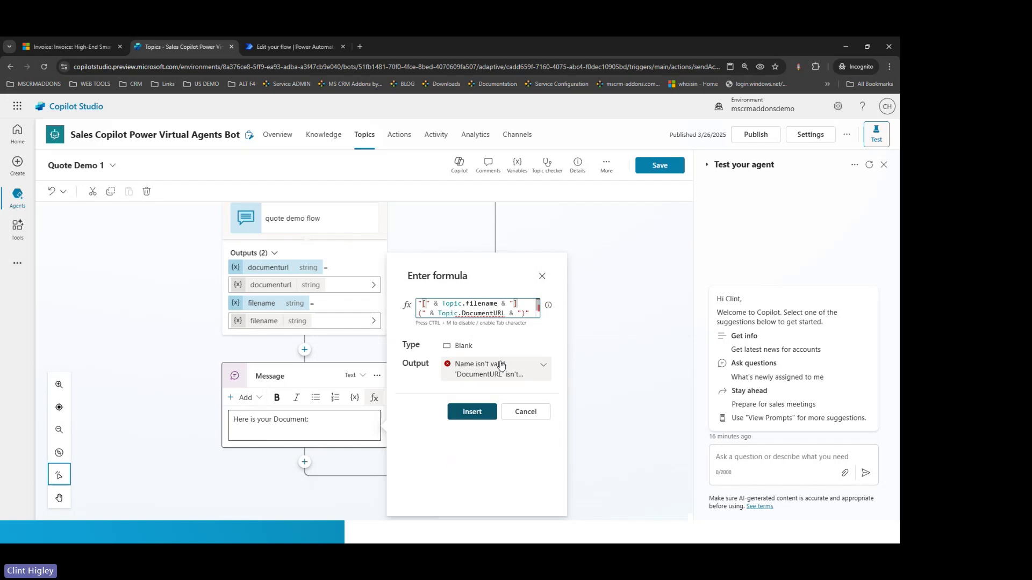
Replace the DocumentURL reference with the topic variable documenturl and insert the formula into the message
{"action": "key", "text": "BackSpace"}
{"action": "key", "text": "BackSpace"}
{"action": "key", "text": "BackSpace"}
{"action": "key", "text": "BackSpace"}
{"action": "key", "text": "BackSpace"}
{"action": "key", "text": "BackSpace"}
{"action": "key", "text": "BackSpace"}
{"action": "key", "text": "BackSpace"}
{"action": "key", "text": "BackSpace"}
{"action": "key", "text": "BackSpace"}
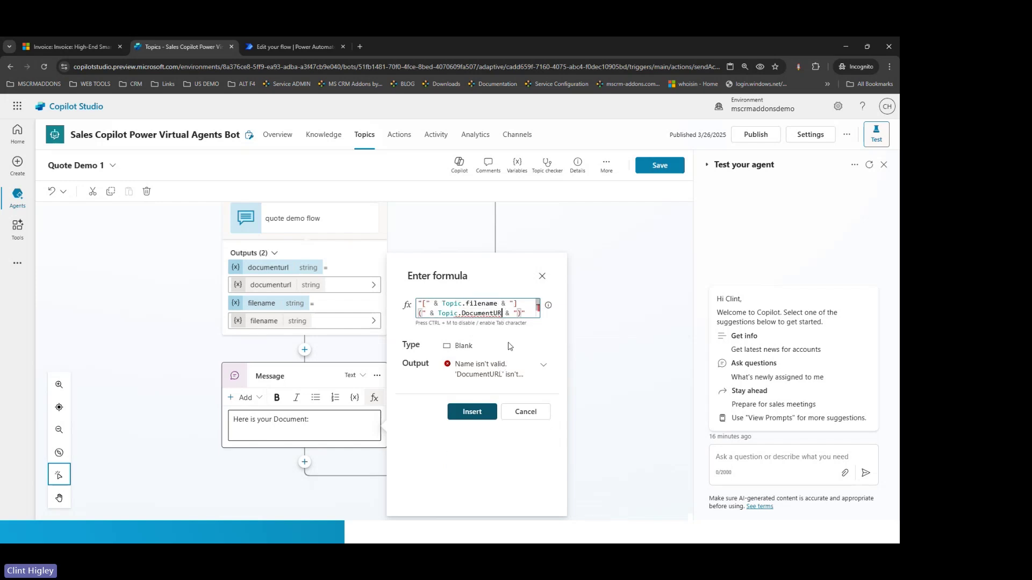
{"action": "key", "text": "BackSpace"}
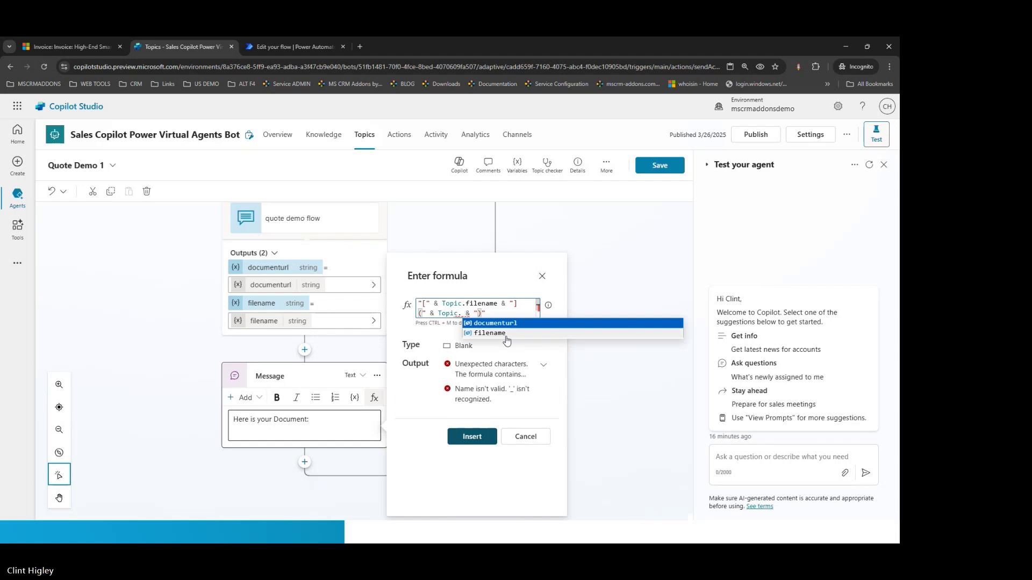
{"action": "left_click", "coordinate": [495, 324]}
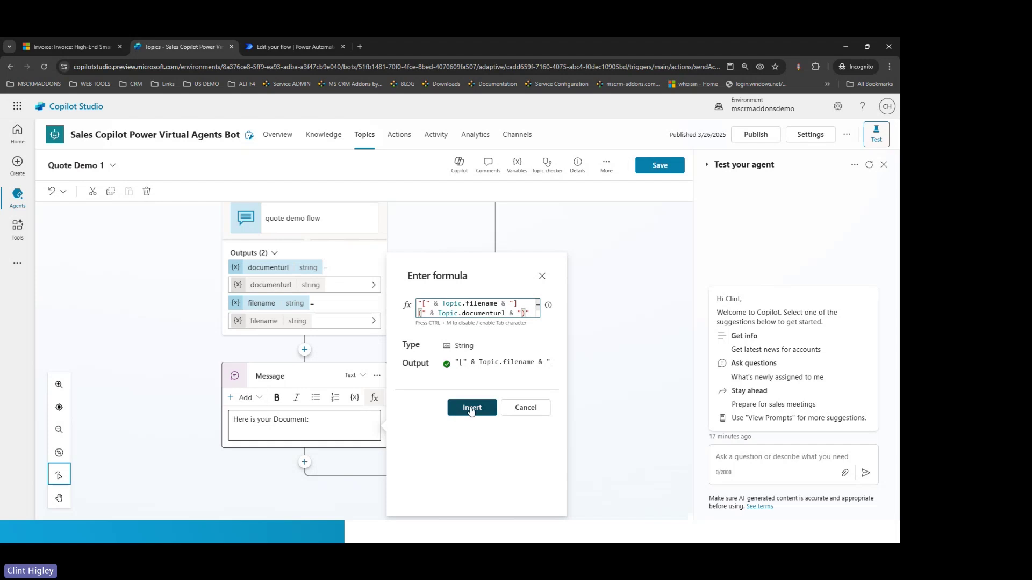
{"action": "left_click", "coordinate": [453, 412]}
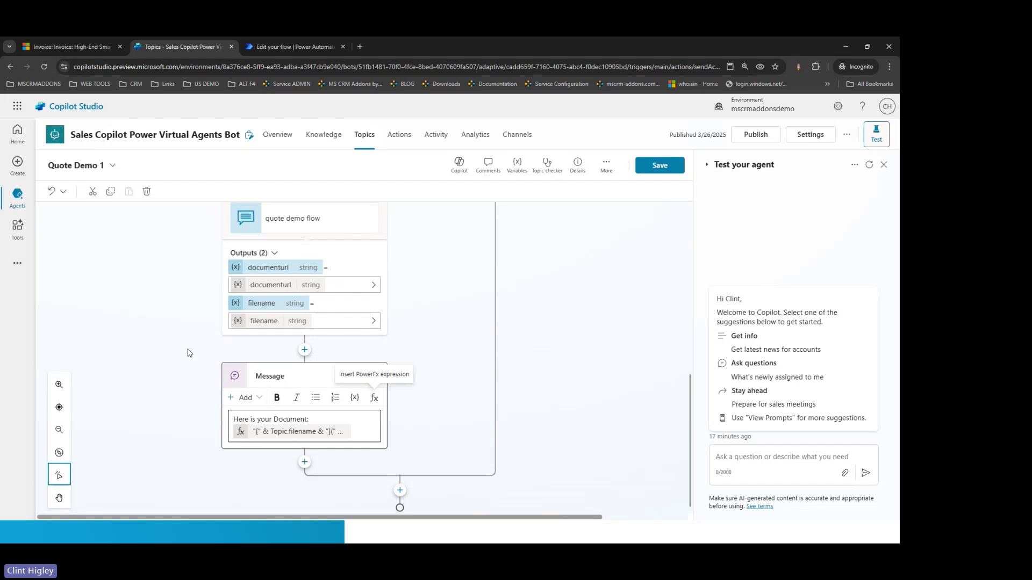
Save the Quote Demo 1 topic and publish the agent
{"action": "scroll", "coordinate": [473, 374], "scroll_direction": "down", "scroll_amount": 1}
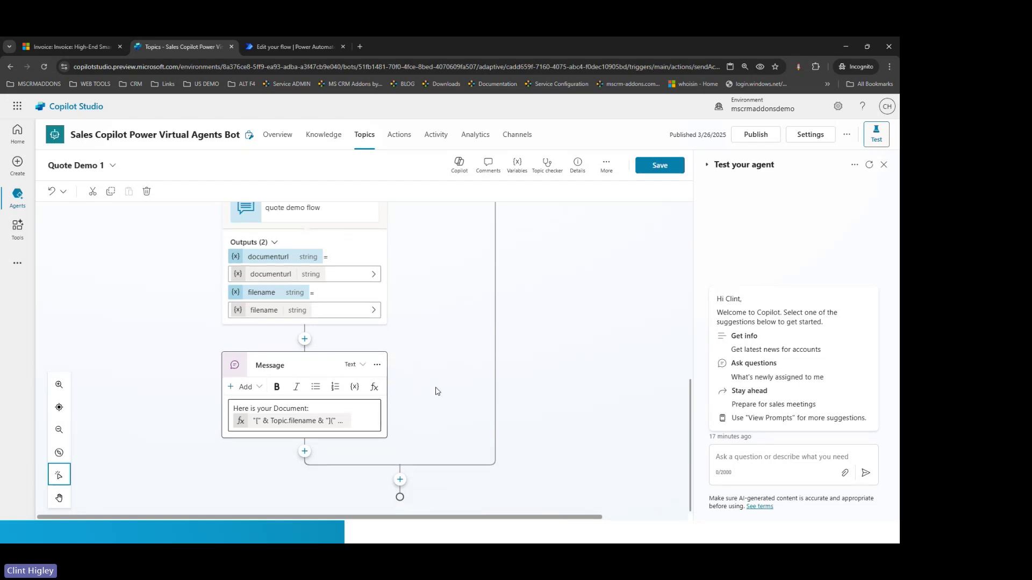
{"action": "scroll", "coordinate": [437, 391], "scroll_direction": "up", "scroll_amount": 5}
{"action": "scroll", "coordinate": [437, 391], "scroll_direction": "down", "scroll_amount": 4}
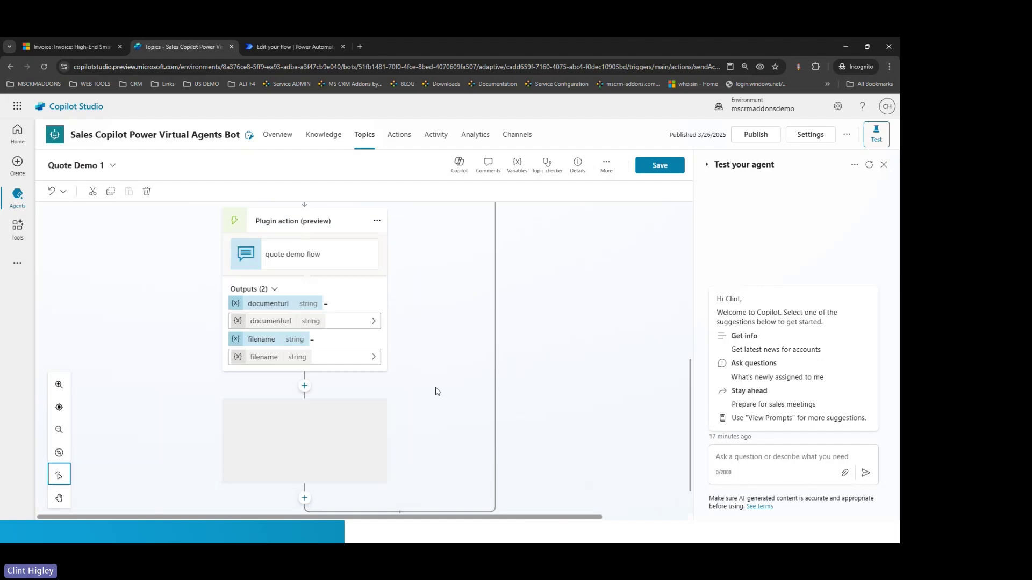
{"action": "left_click", "coordinate": [663, 166]}
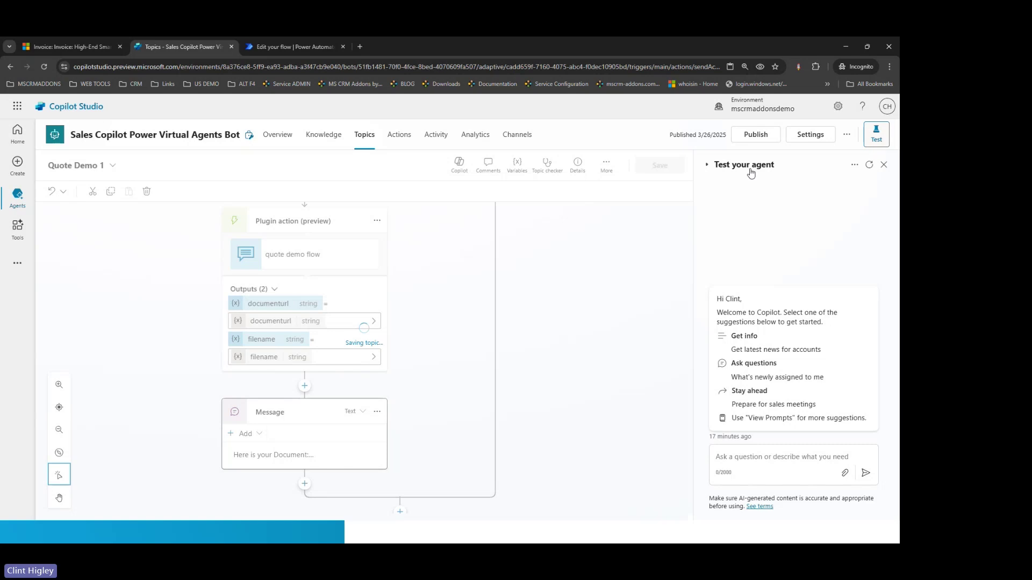
{"action": "left_click", "coordinate": [755, 136]}
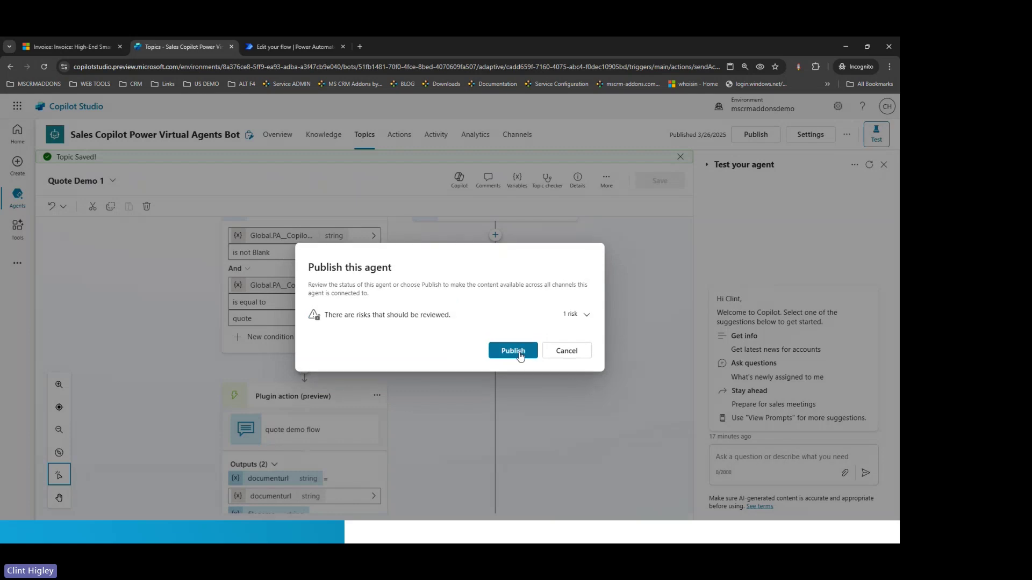
{"action": "left_click", "coordinate": [513, 351]}
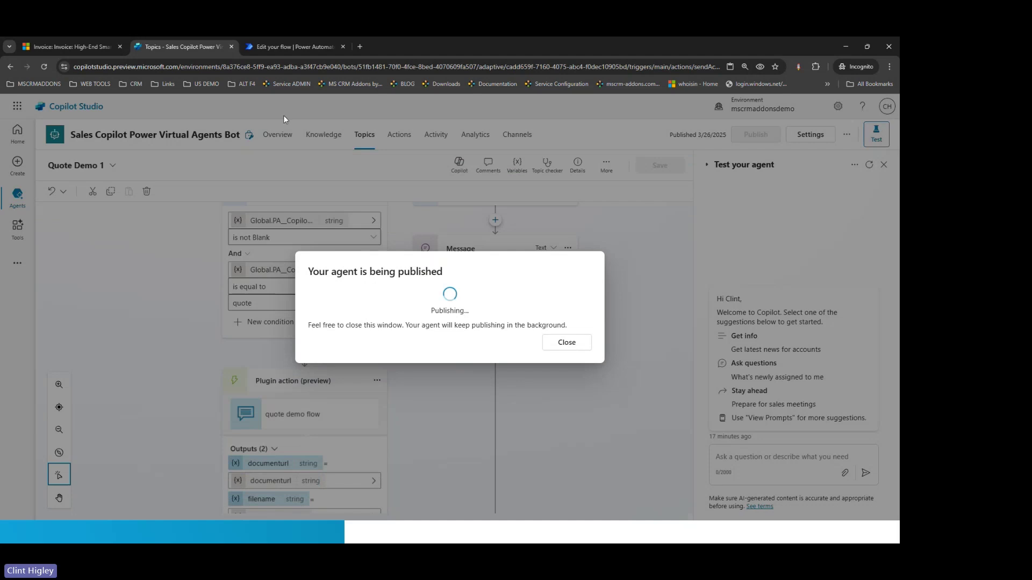
Switch to Dynamics 365, open the Quotes list and send Copilot the prompt "create quote" without opening a record
{"action": "left_click", "coordinate": [75, 45]}
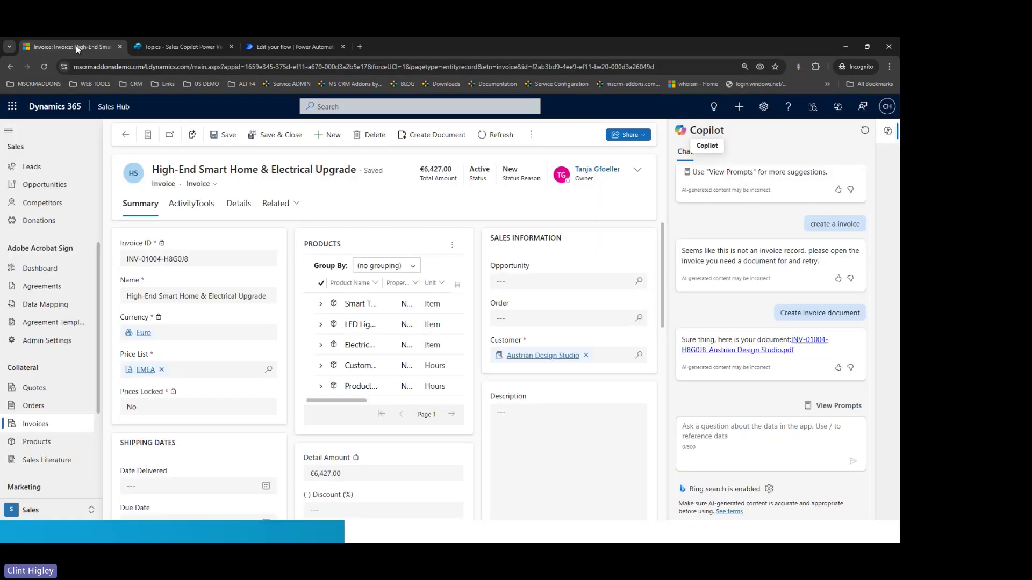
{"action": "left_click", "coordinate": [173, 45]}
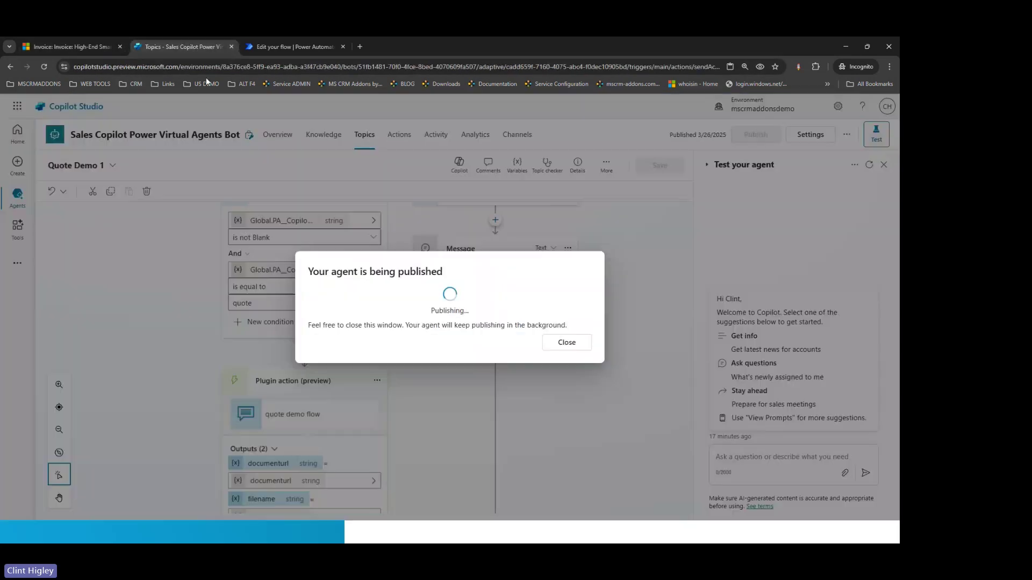
{"action": "left_click", "coordinate": [83, 47]}
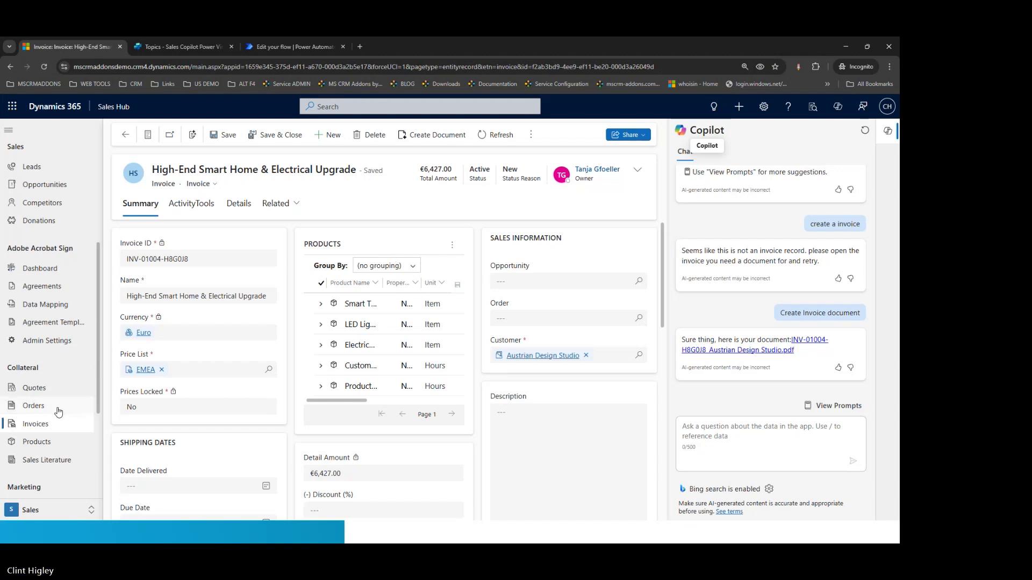
{"action": "left_click", "coordinate": [43, 391]}
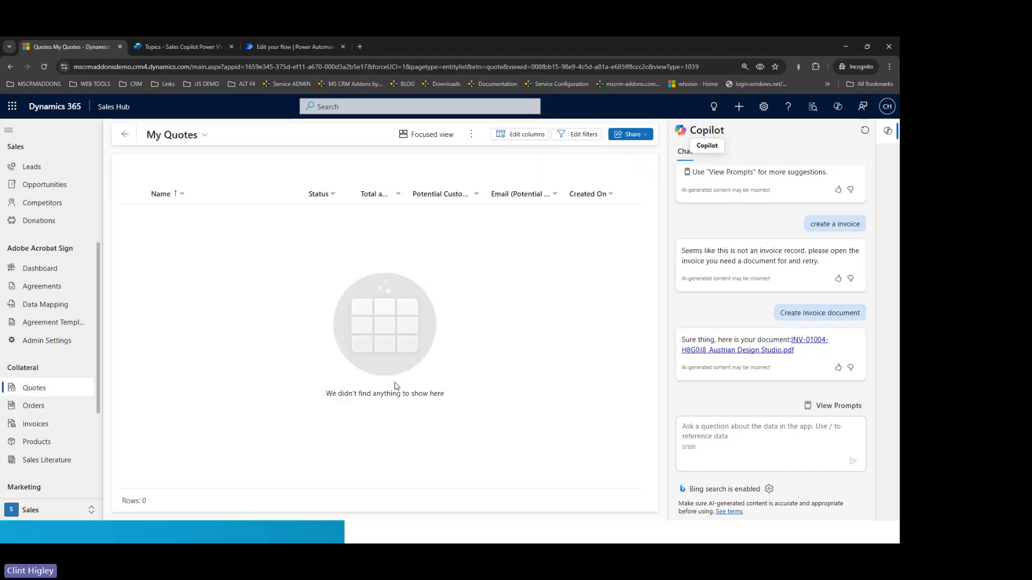
{"action": "left_click", "coordinate": [725, 433]}
{"action": "type", "text": "crea"}
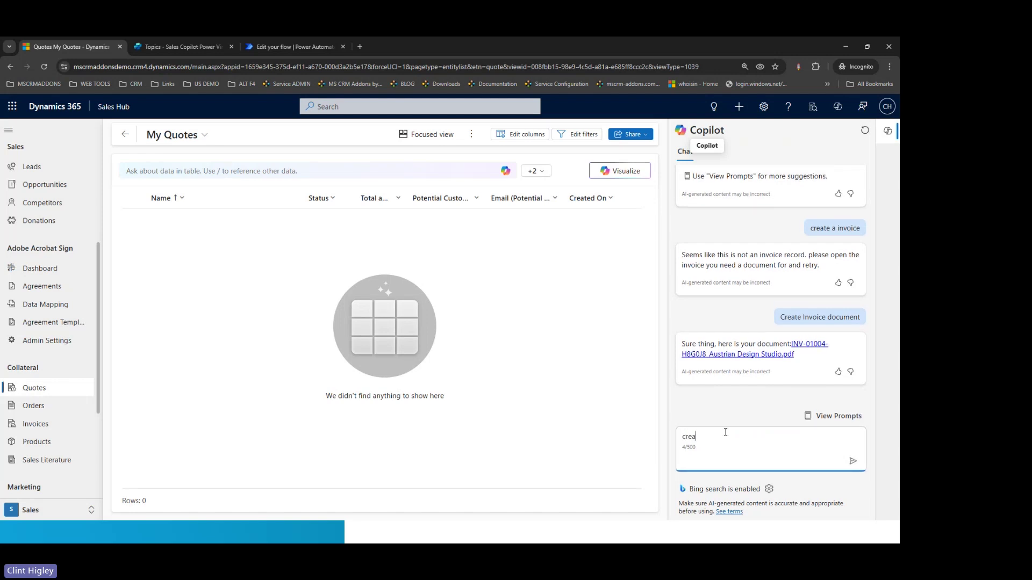
{"action": "type", "text": "te quote"}
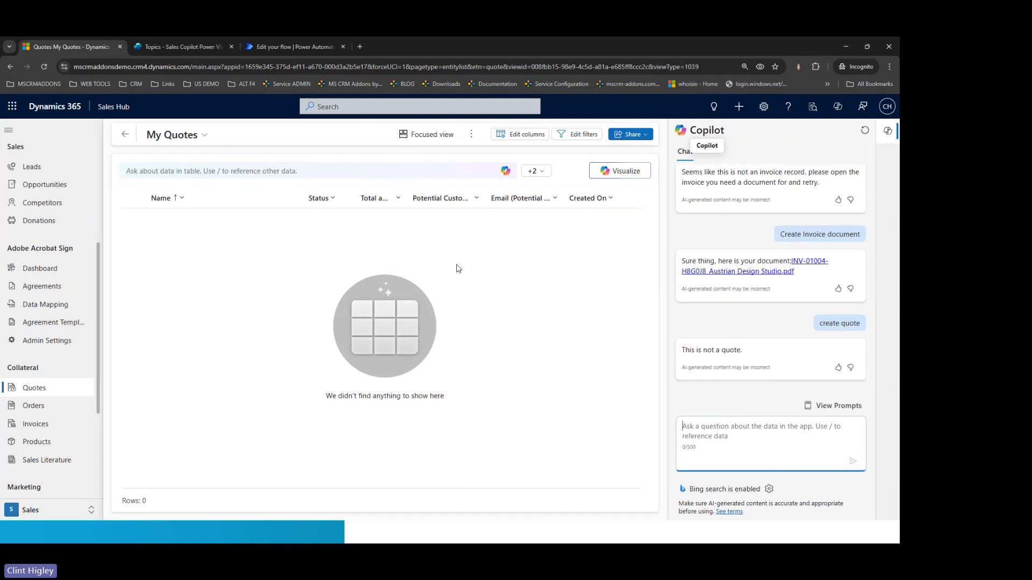
Change the quotes list to the All Quotes view and open the Custom Cutting & Sizing for Alpine Logistic quote
{"action": "left_click", "coordinate": [196, 135]}
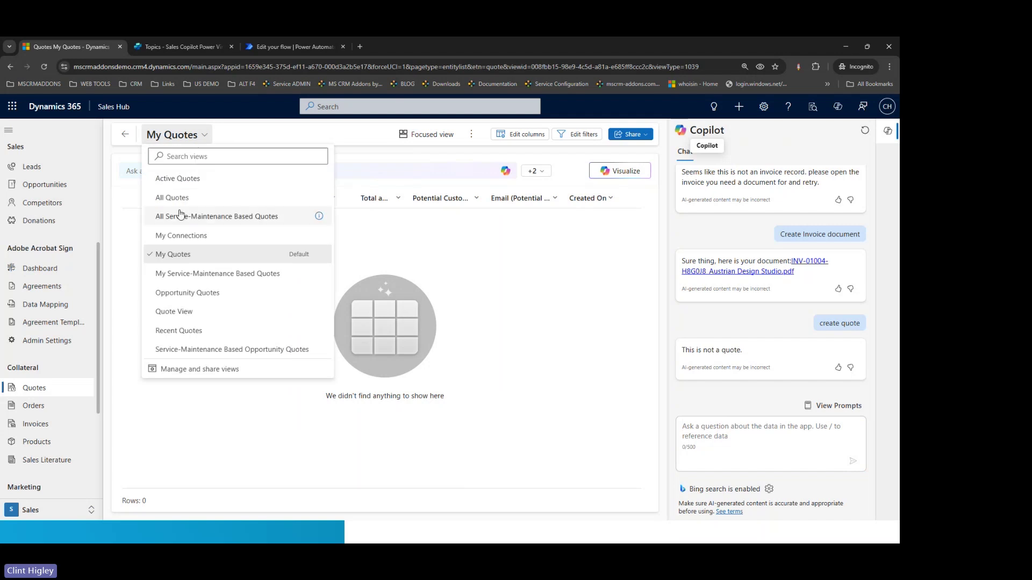
{"action": "left_click", "coordinate": [198, 195]}
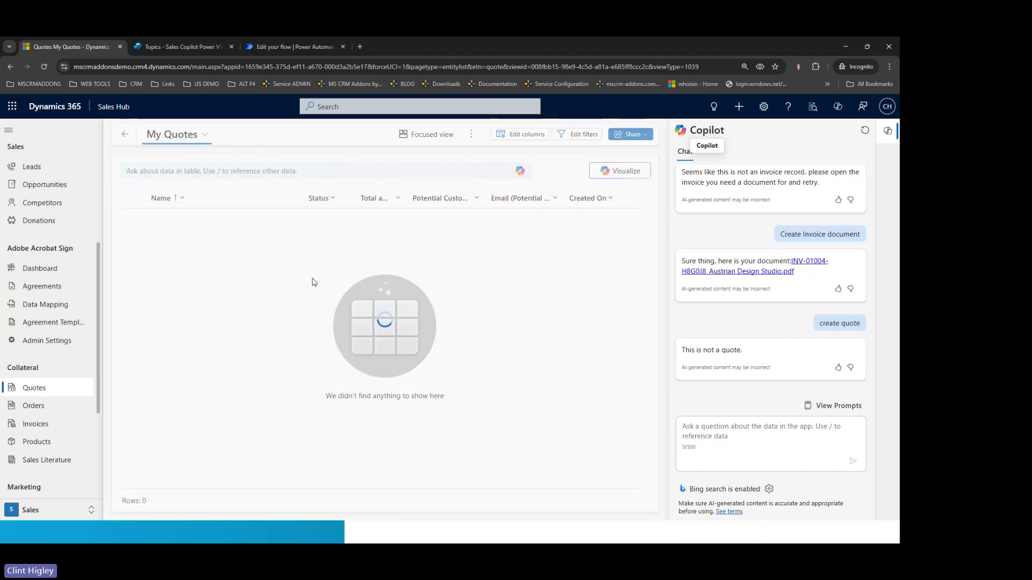
{"action": "left_click", "coordinate": [204, 222]}
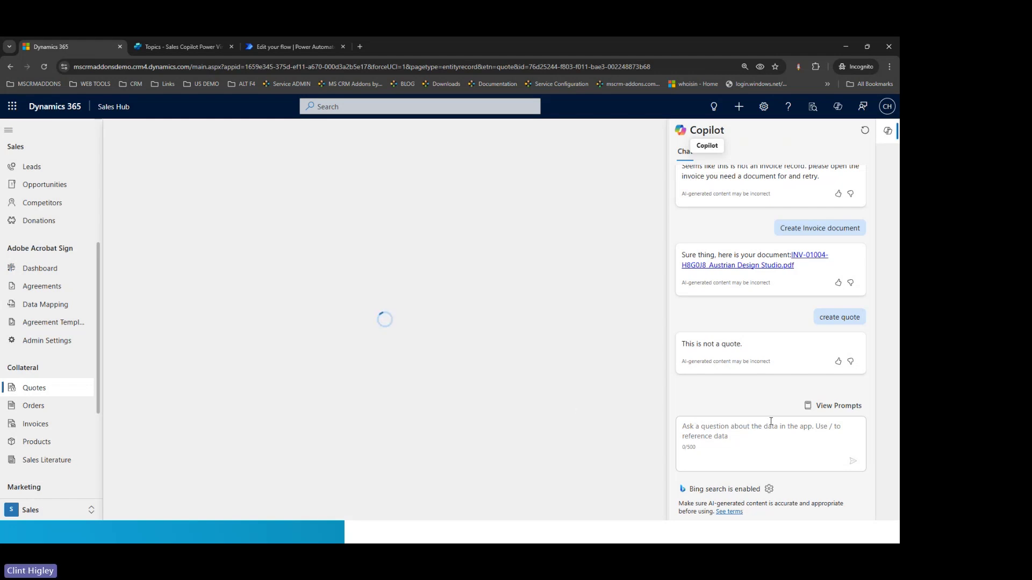
Send Copilot the prompt "create quote" with the Custom Cutting & Sizing for Alpine Logistic quote record open
{"action": "left_click", "coordinate": [736, 431]}
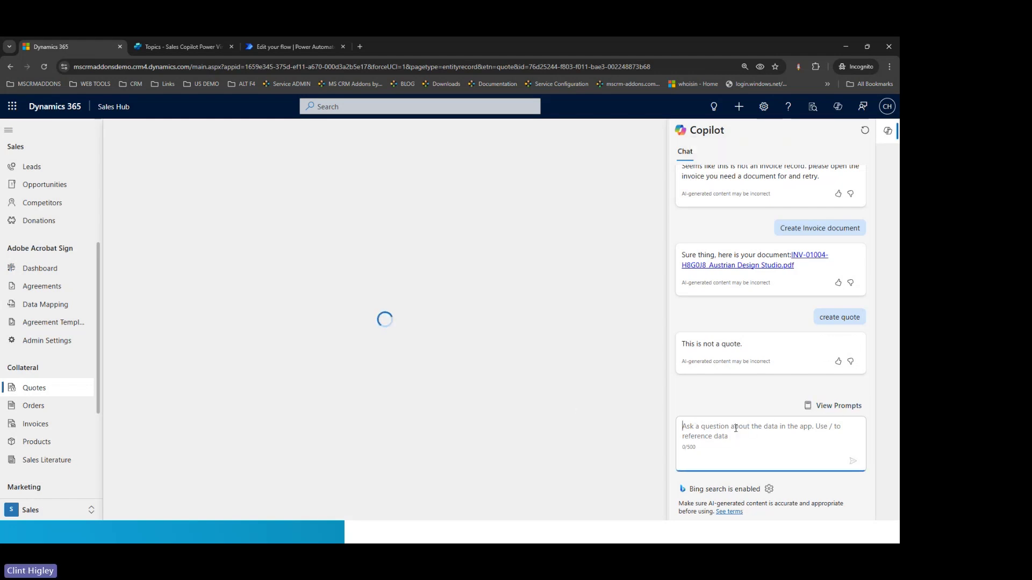
{"action": "type", "text": "create"}
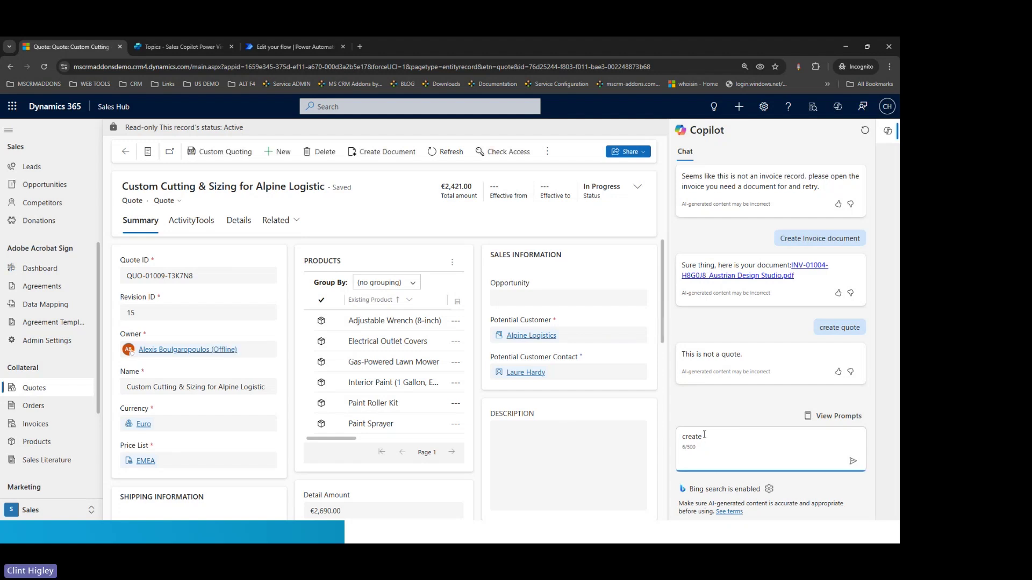
{"action": "type", "text": "quo"}
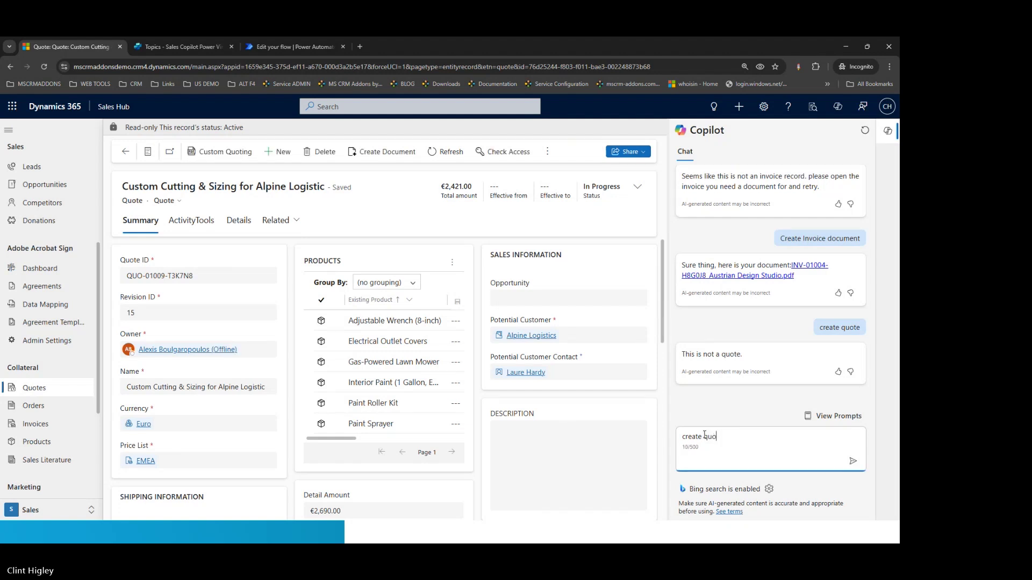
{"action": "type", "text": "te"}
{"action": "key", "text": "Return"}
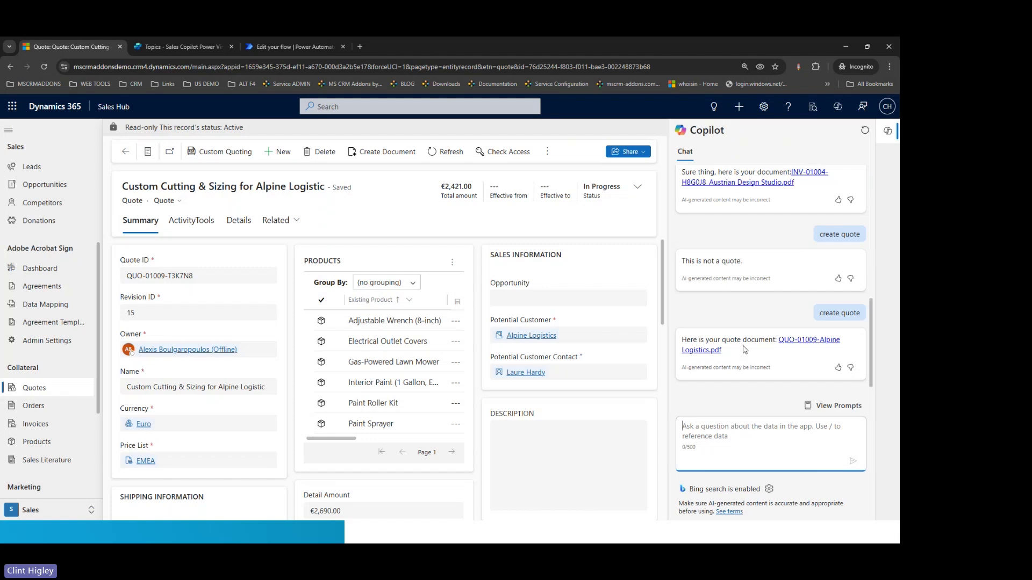
Open the generated QUO-01009-Alpine Logistics.pdf from the Copilot reply, review its quote lines and totals, and close the document
{"action": "left_click", "coordinate": [809, 340]}
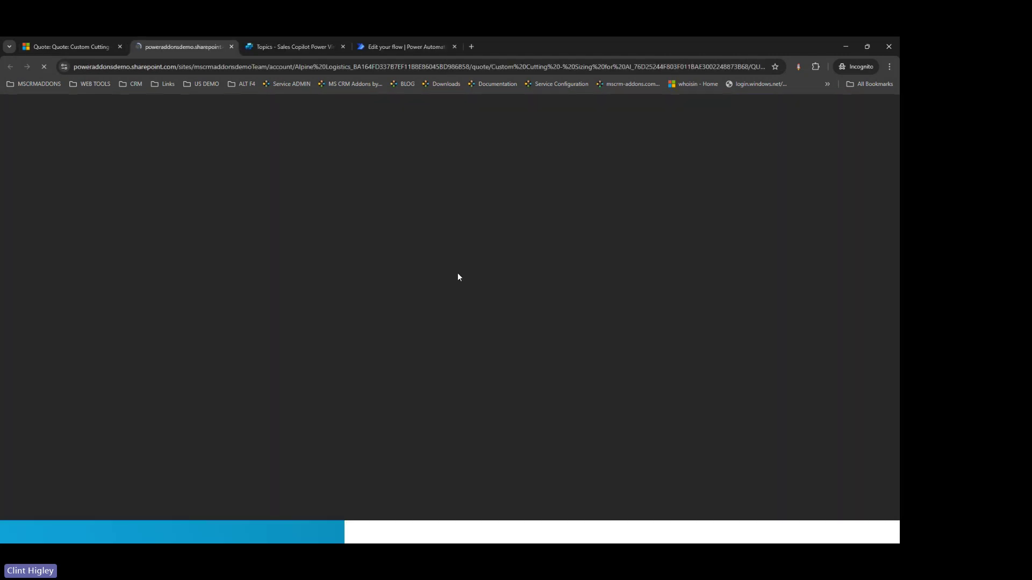
{"action": "scroll", "coordinate": [475, 291], "scroll_direction": "down", "scroll_amount": 2}
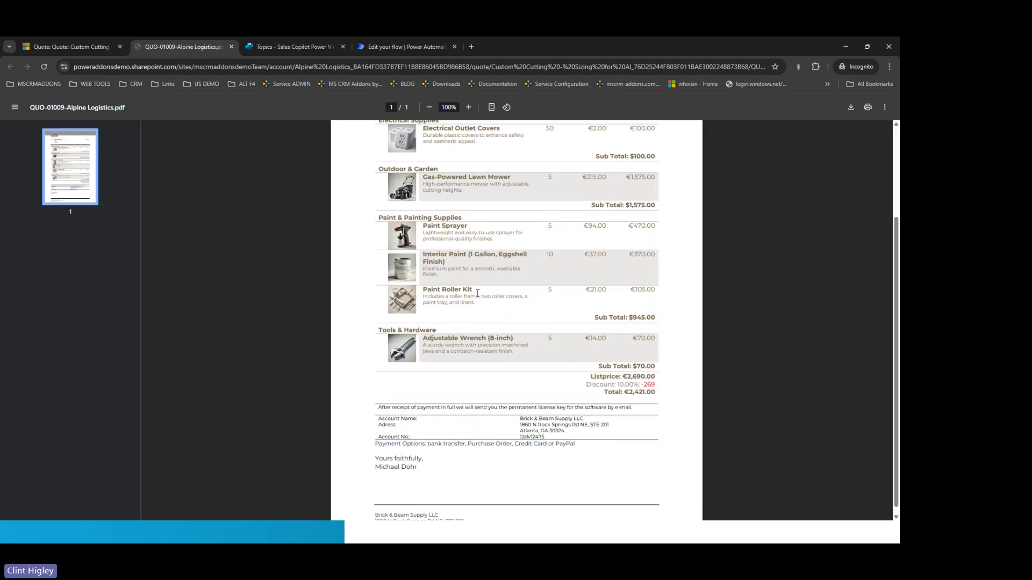
{"action": "scroll", "coordinate": [476, 293], "scroll_direction": "up", "scroll_amount": 2}
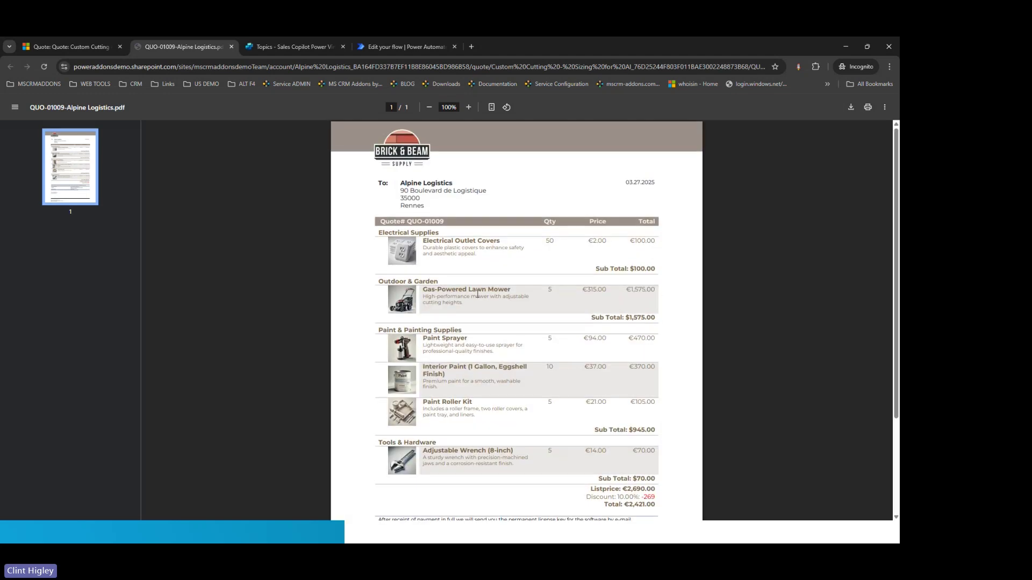
{"action": "left_click", "coordinate": [231, 48]}
{"action": "key", "text": "alt+Tab"}
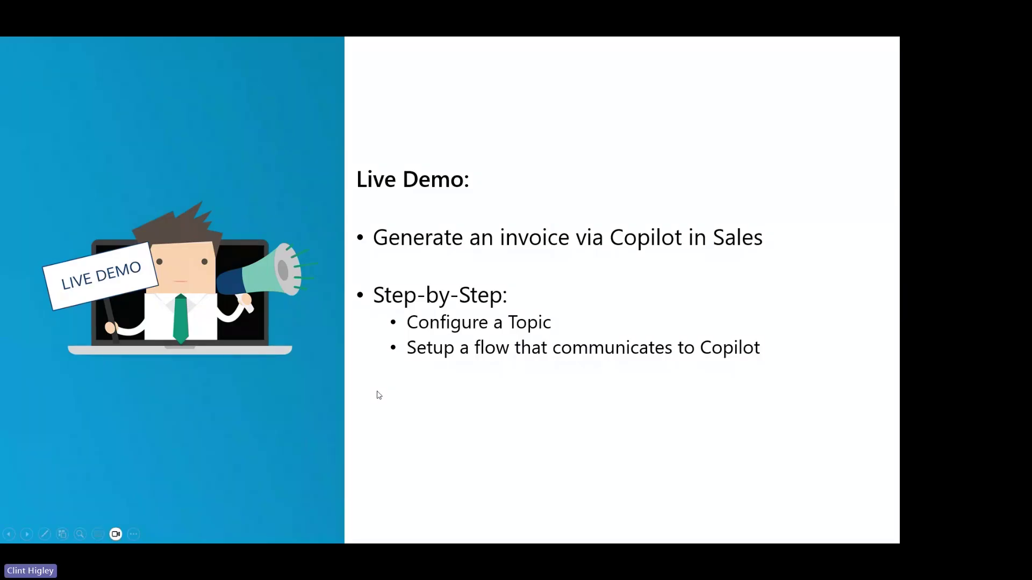
{"action": "left_click", "coordinate": [420, 389]}
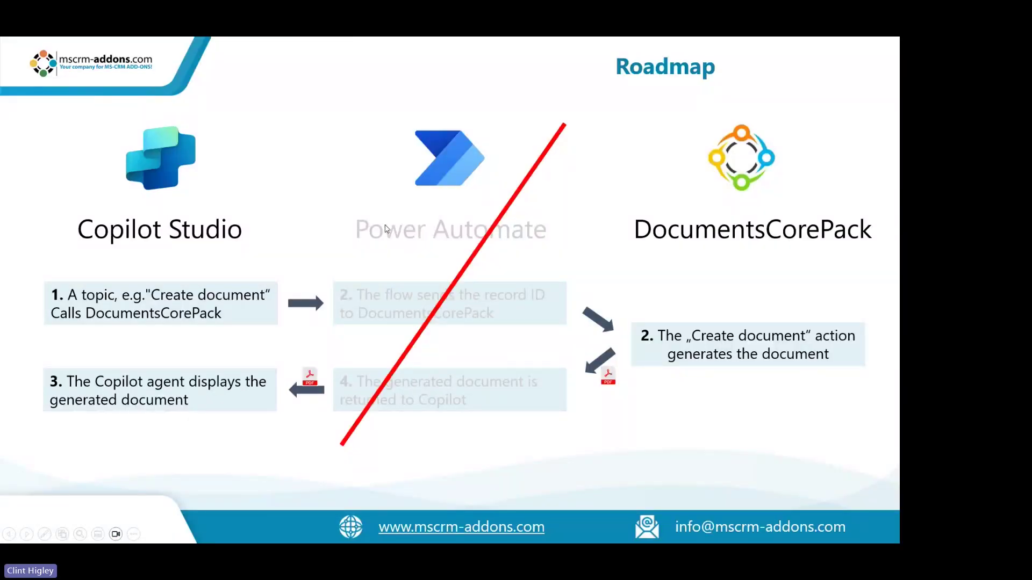